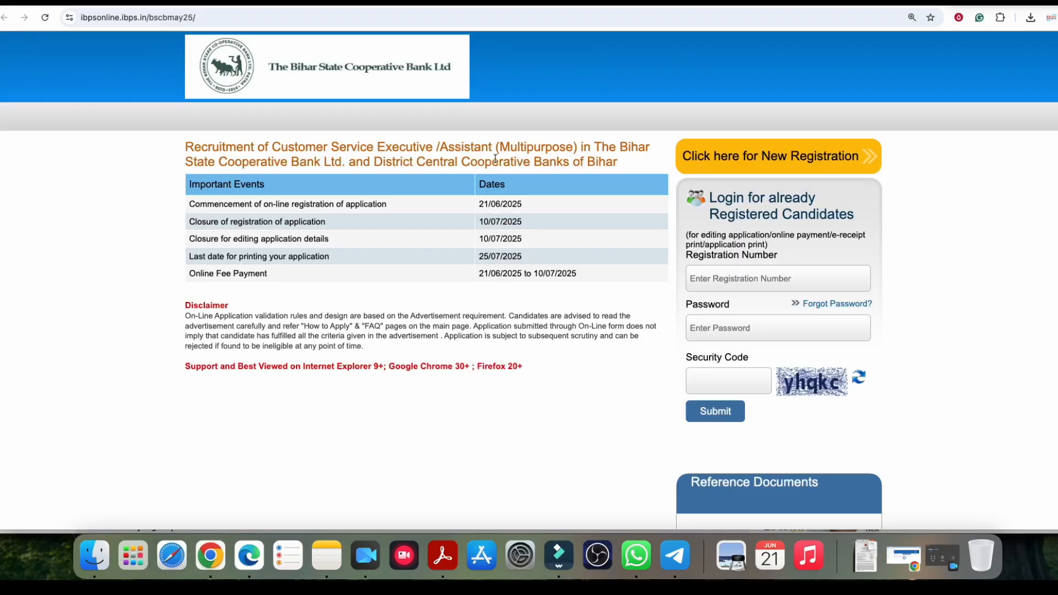
Step: Highlight the post name in the recruitment heading while reading it
drag(461, 148, 617, 149)
click(617, 149)
drag(269, 150, 605, 151)
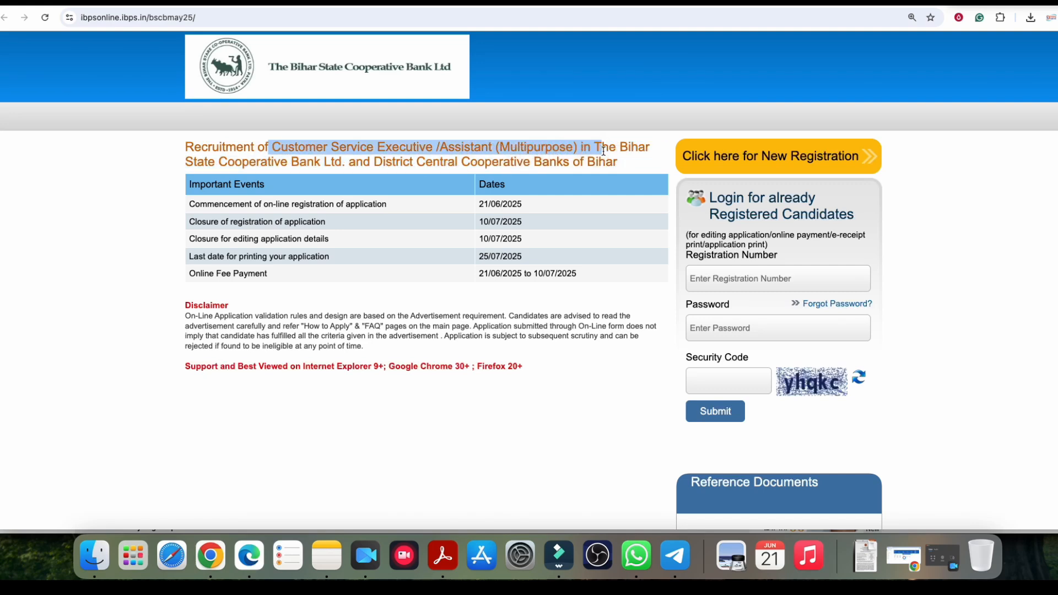
click(603, 151)
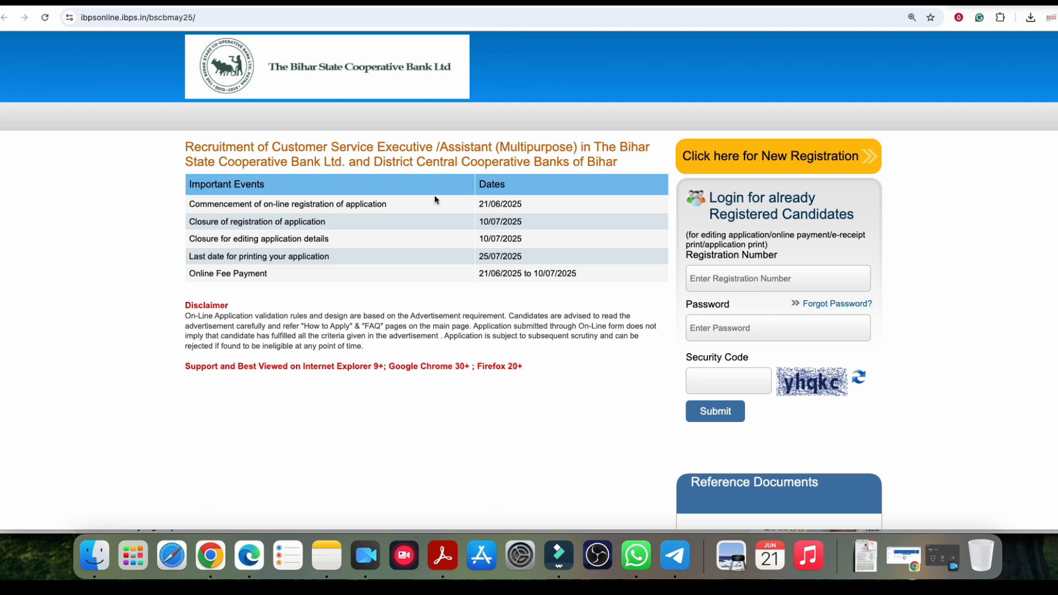
Step: Switch to the DS Helping Forever website and browse its vacancy listings
click(620, 6)
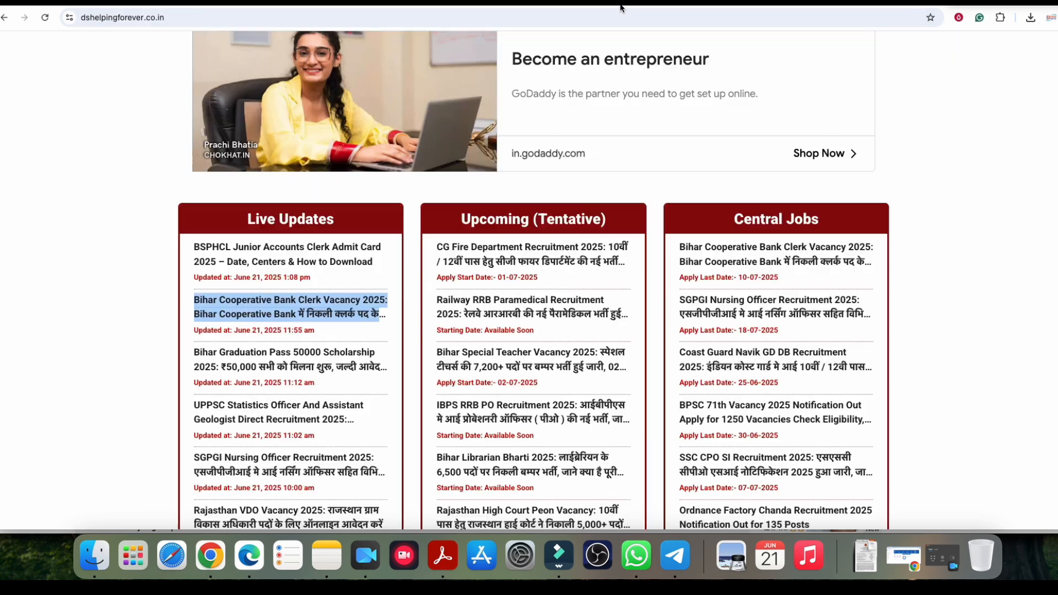
scroll(178, 149, up, 2)
scroll(113, 140, down, 4)
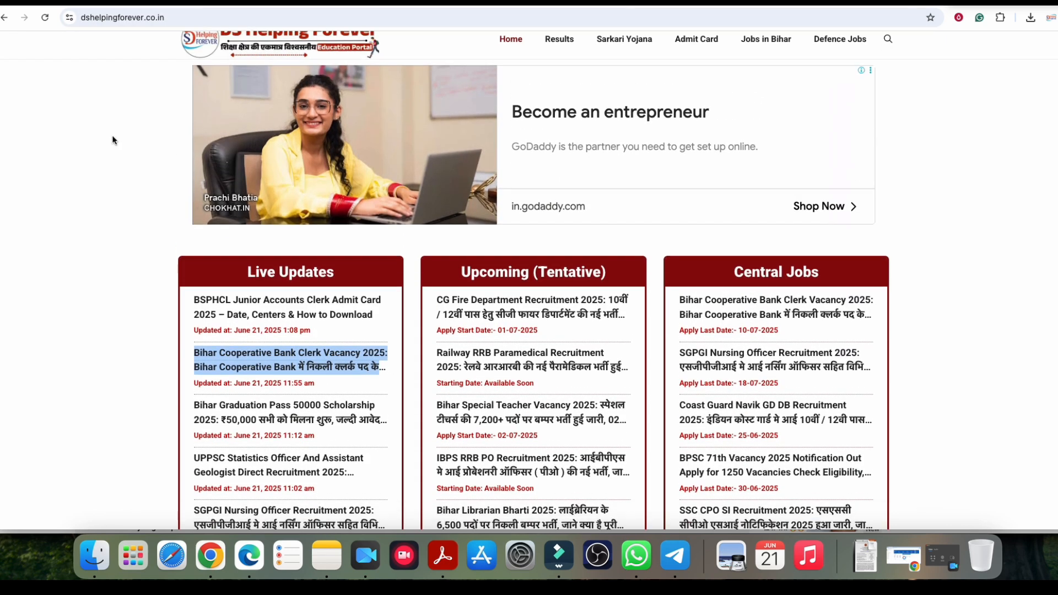
drag(247, 90, 347, 91)
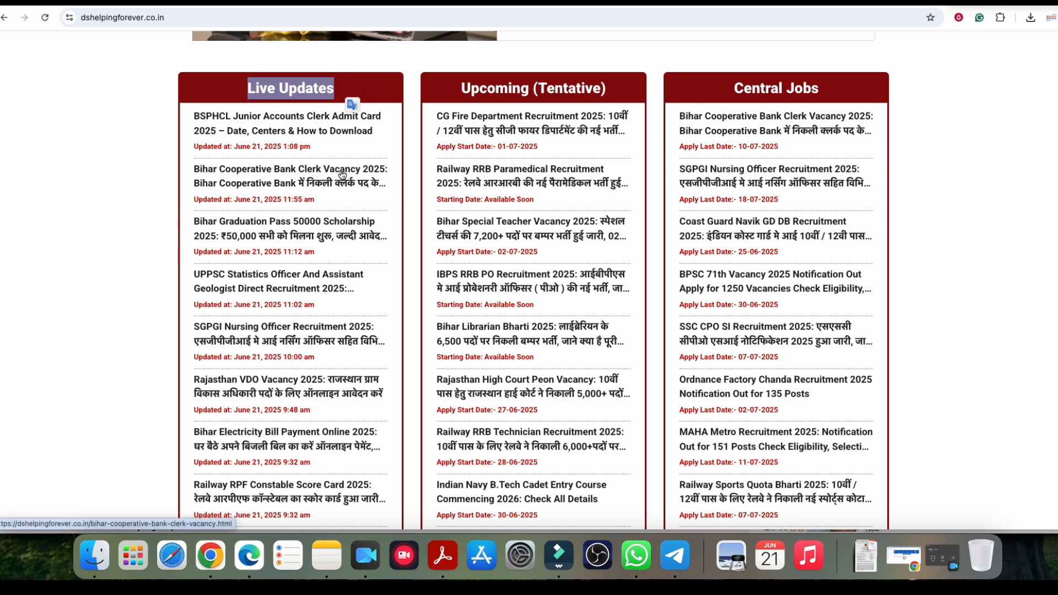
scroll(101, 168, down, 10)
scroll(103, 167, down, 1)
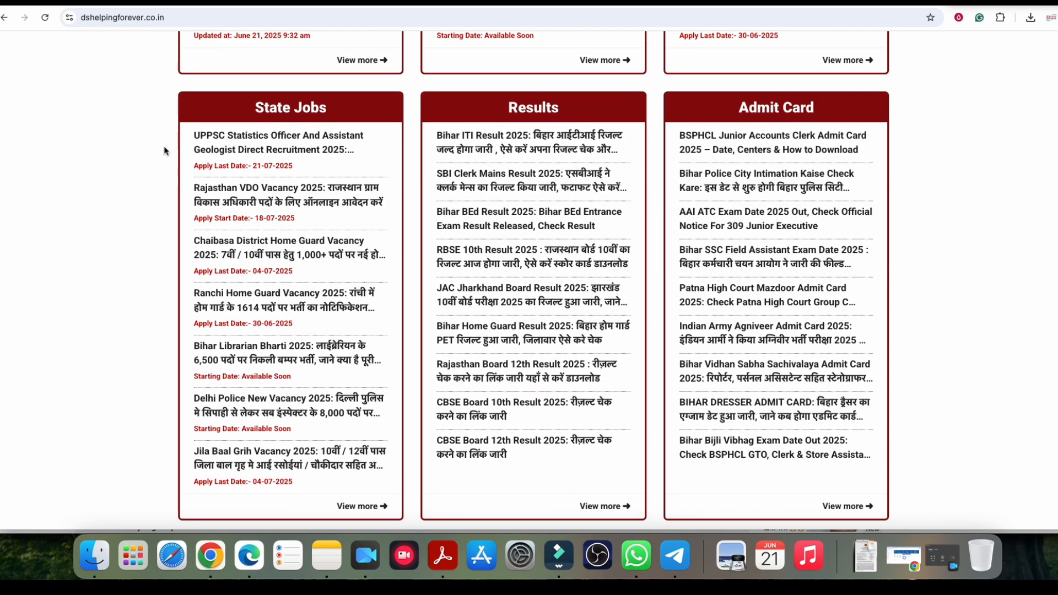
scroll(929, 191, down, 7)
scroll(917, 190, up, 19)
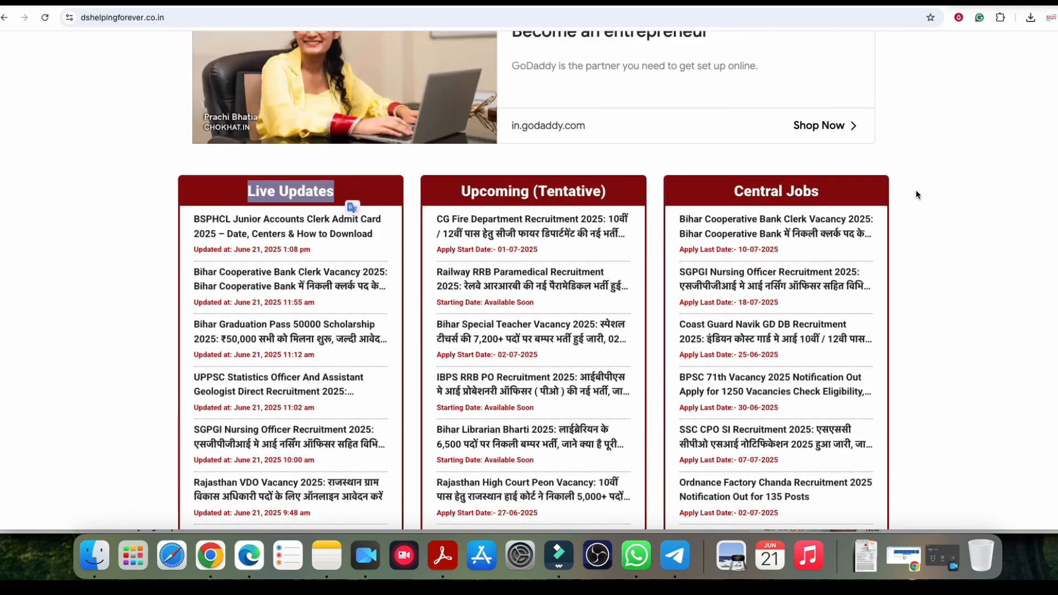
scroll(485, 248, down, 2)
Step: Open the Bihar Cooperative Bank Clerk Vacancy article and scroll to its Apply Online link
click(239, 194)
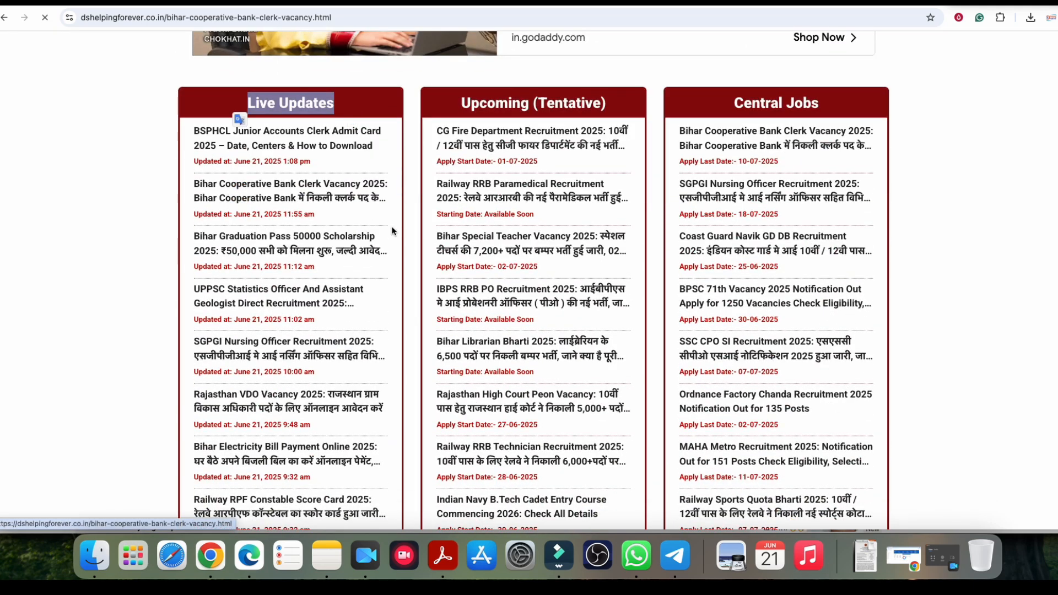
scroll(587, 235, down, 15)
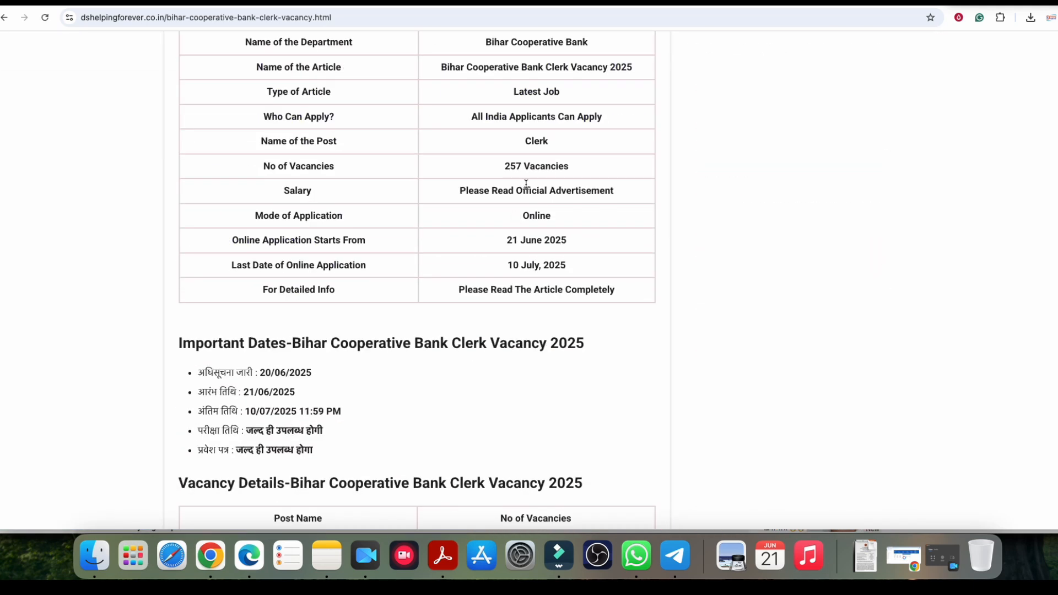
scroll(551, 235, down, 18)
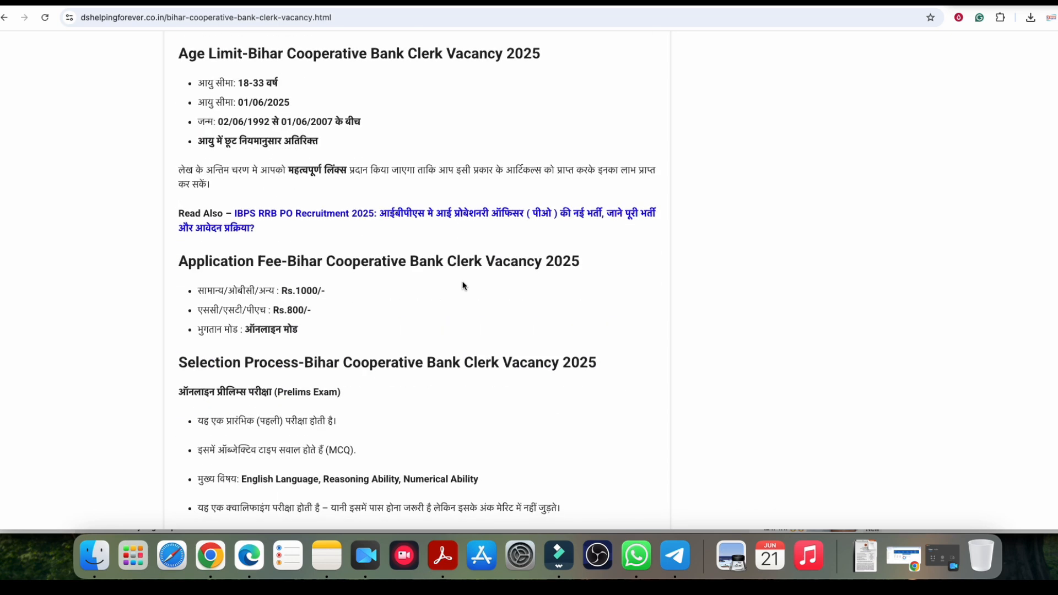
scroll(477, 286, down, 20)
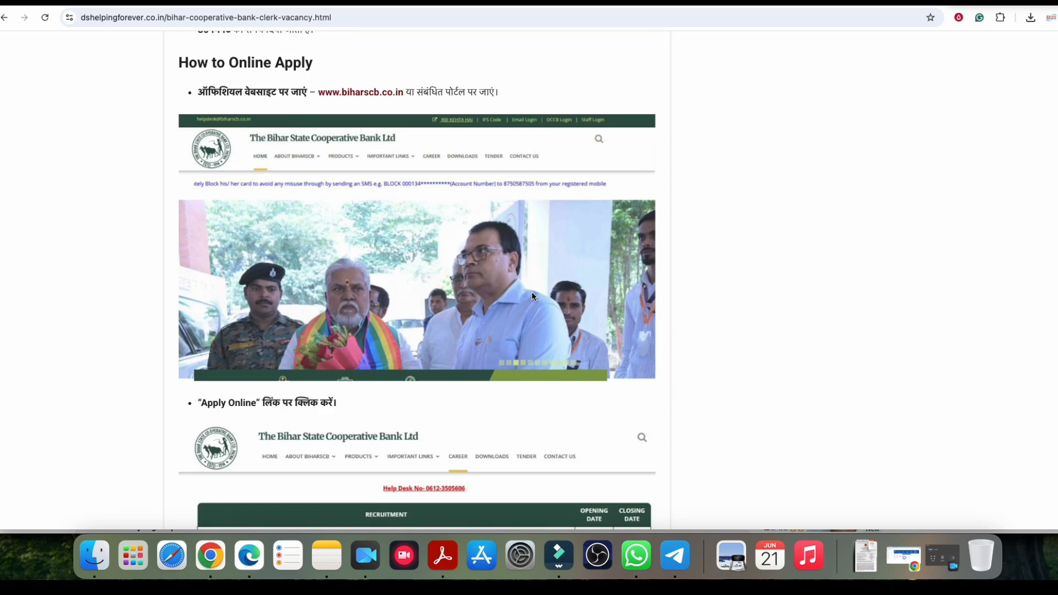
scroll(533, 292, down, 10)
drag(268, 205, 363, 223)
click(295, 221)
Step: Follow Apply Online to the IBPS Bihar State Cooperative Bank page and start a new registration
click(547, 198)
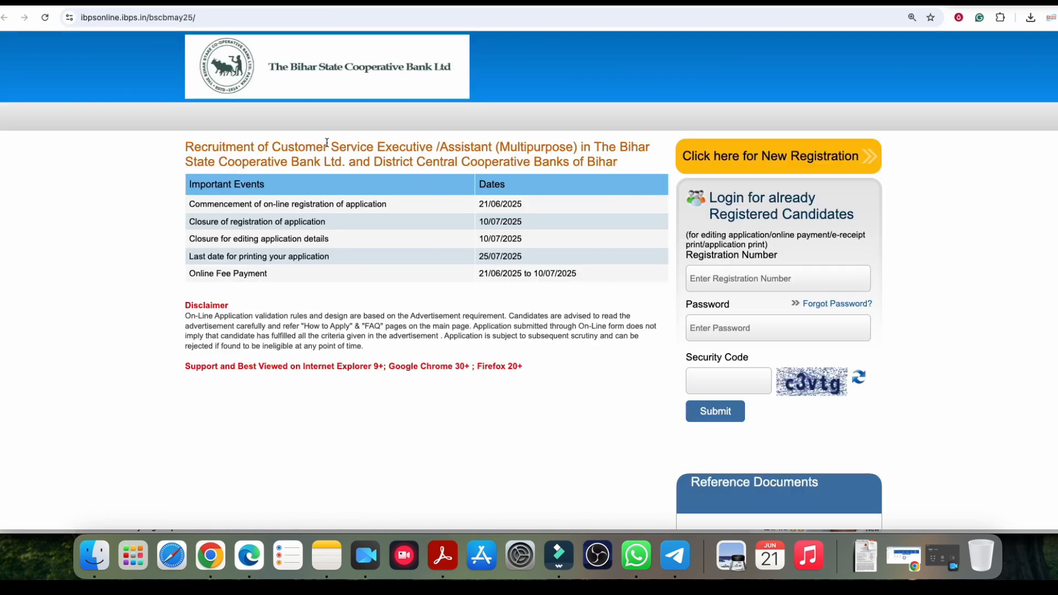
drag(332, 150, 570, 153)
click(569, 155)
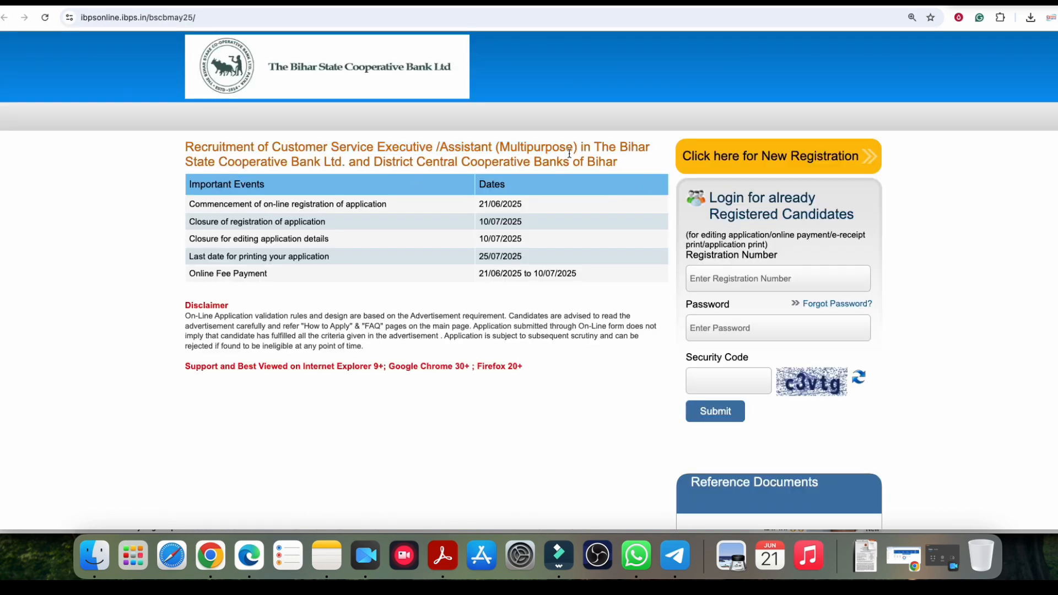
click(771, 159)
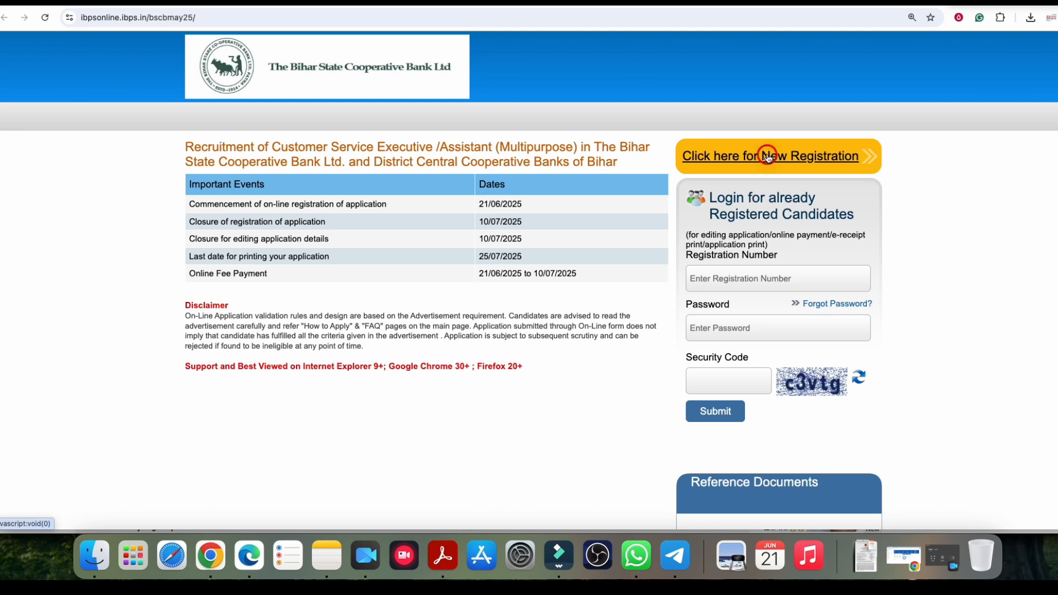
scroll(301, 179, down, 4)
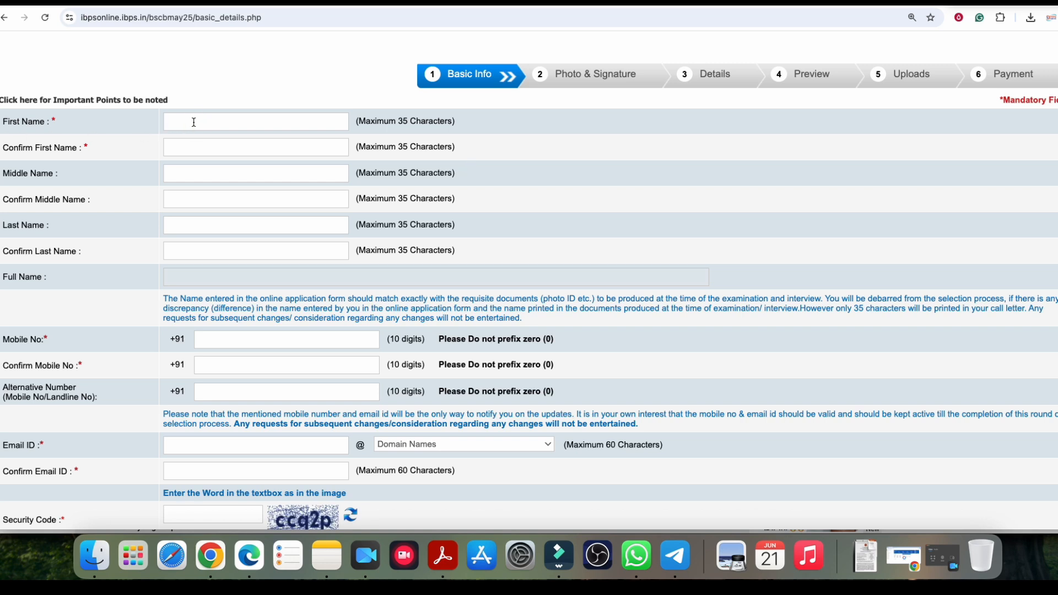
Step: Enter and confirm the candidate's first name and a surname
key(Tab)
key(Tab)
key(Tab)
key(Tab)
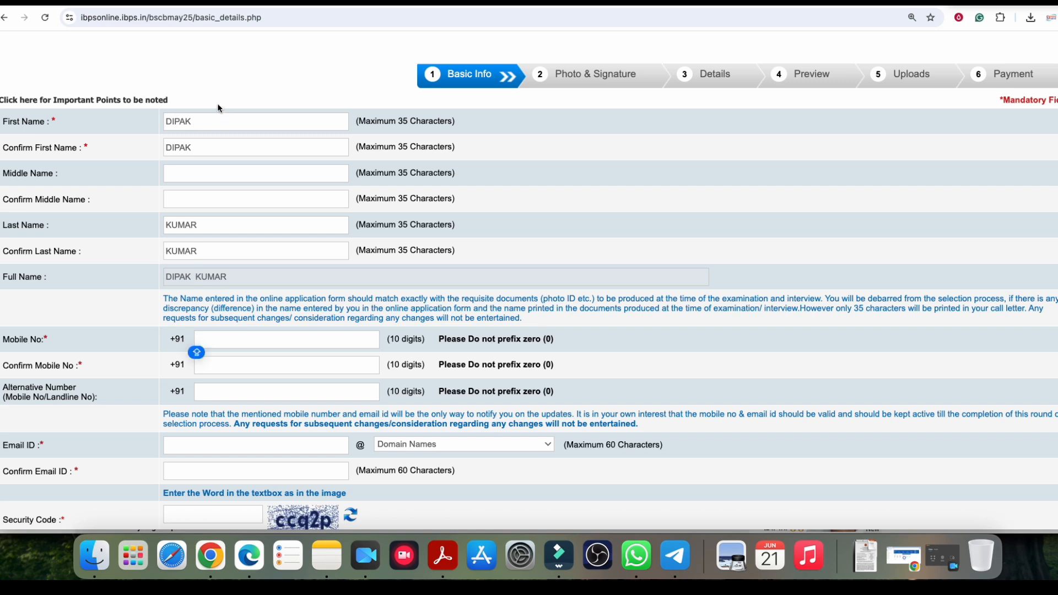
Step: Add and confirm the candidate's middle name, then re-enter and confirm the last name
click(198, 130)
key(Tab)
key(Tab)
text(KUMAR)
key(Tab)
text(KUMAR)
key(Tab)
key(Tab)
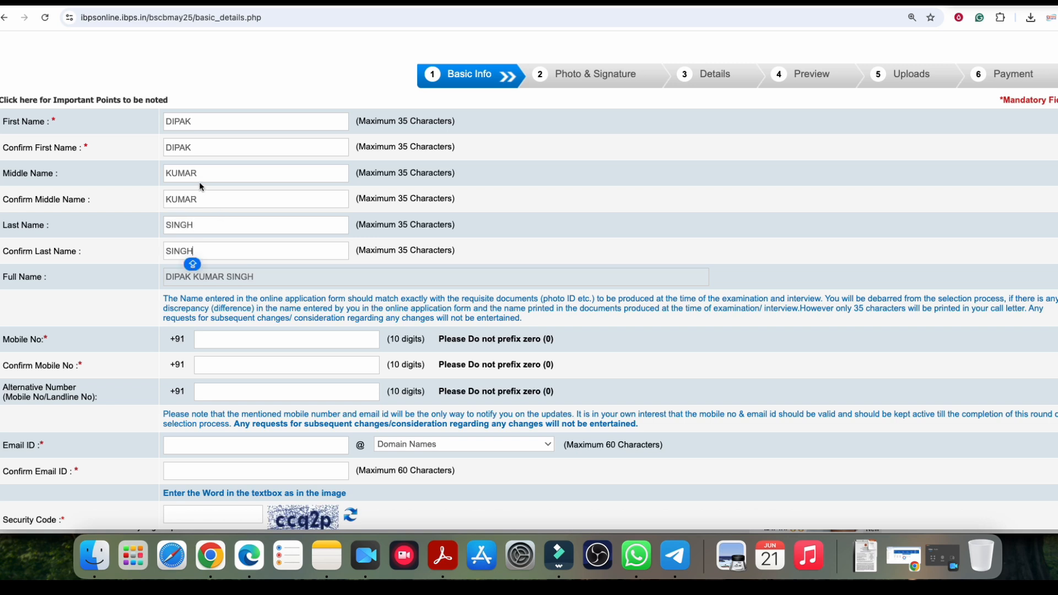
Step: Review the entered names and step through the mobile number fields
click(215, 223)
click(201, 121)
click(206, 148)
scroll(124, 249, down, 2)
click(230, 231)
click(215, 256)
click(206, 274)
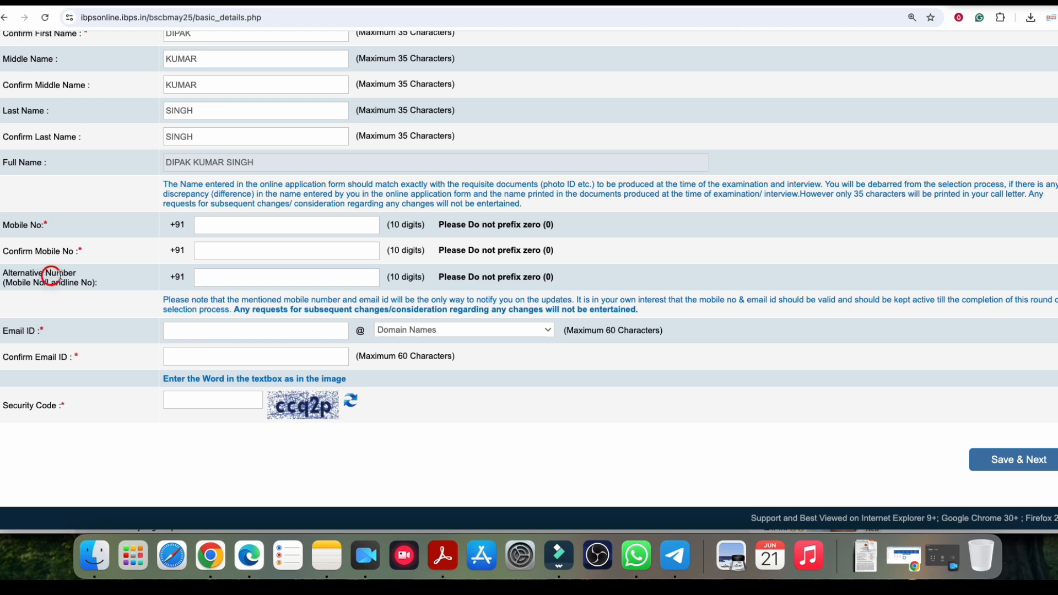
Step: Enter the candidate's e-mail ID with the gmail.com domain and confirm the full address
click(209, 325)
text(ABCD)
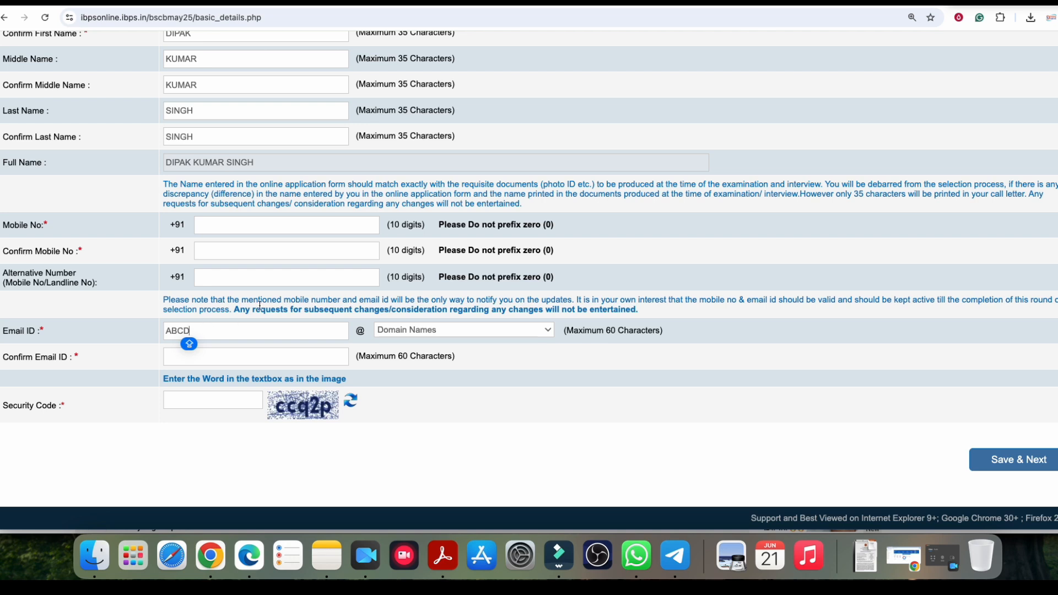
click(404, 331)
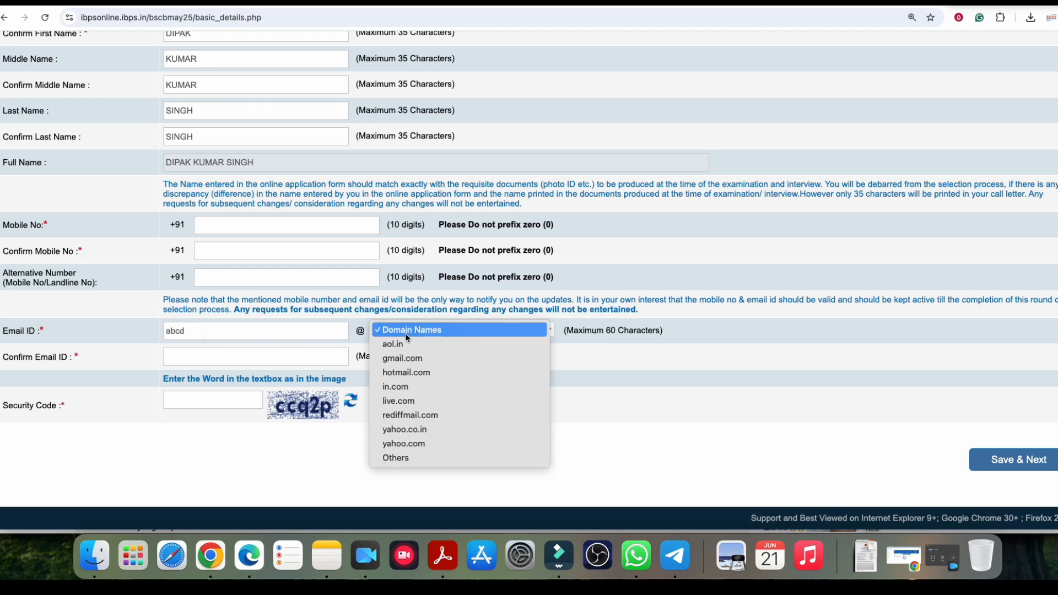
click(399, 362)
click(227, 357)
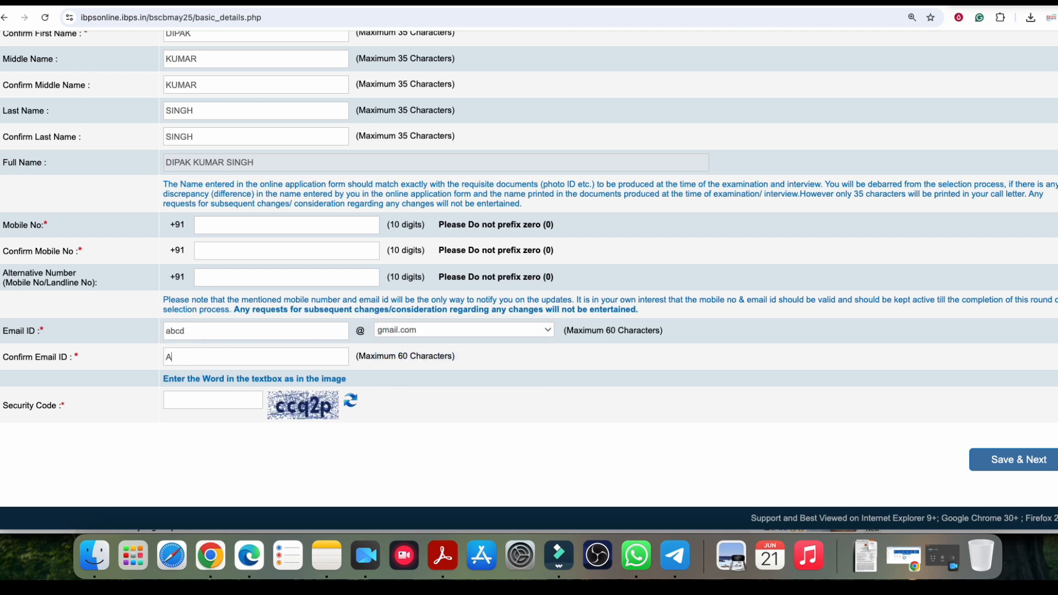
key(Tab)
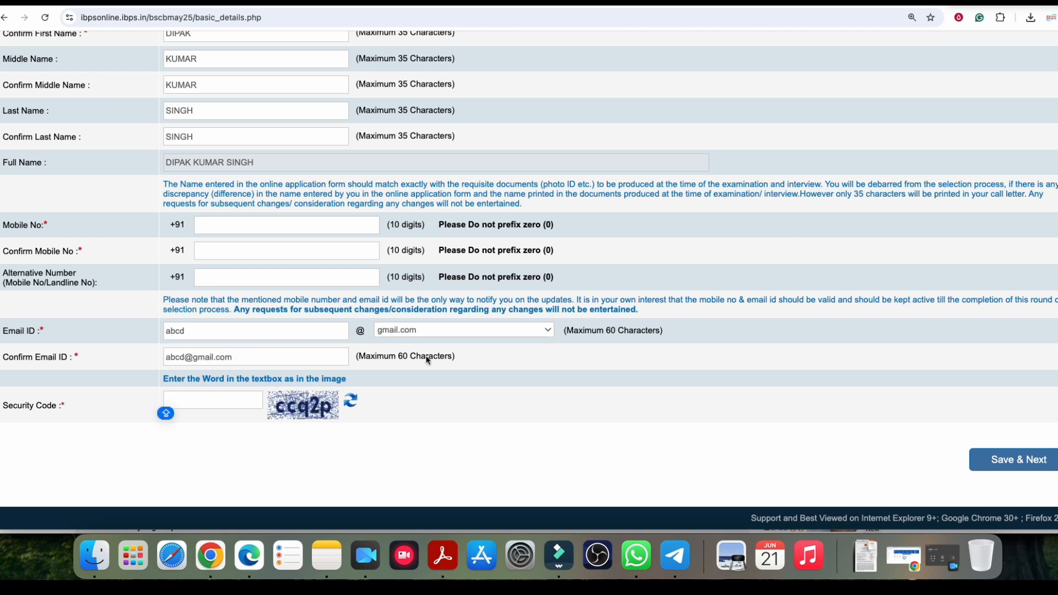
Step: Save the basic info and read the provisional registration notice
click(1007, 464)
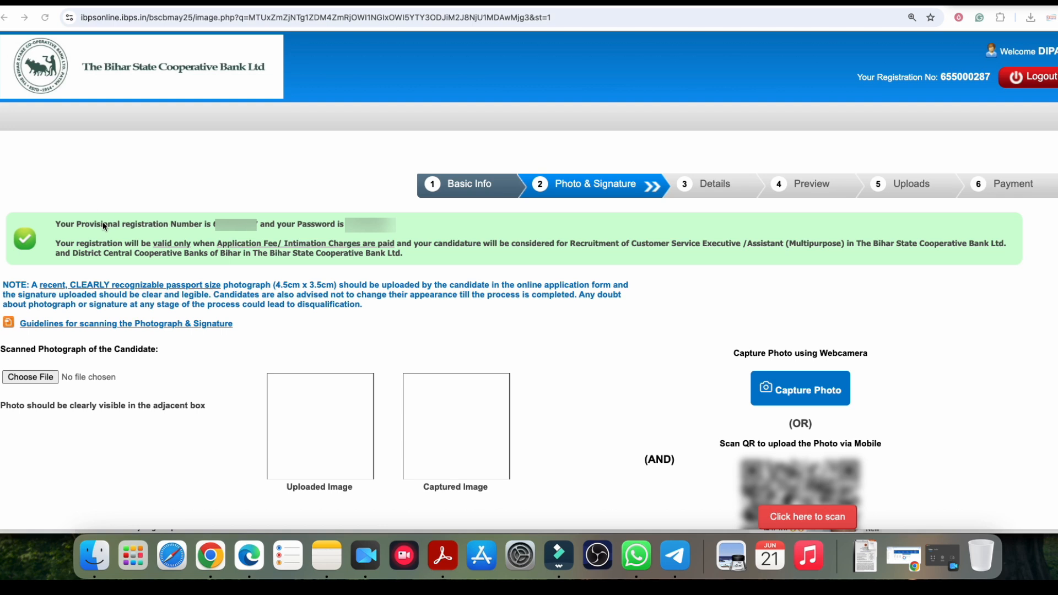
drag(110, 224, 212, 226)
click(220, 231)
drag(302, 224, 351, 231)
click(310, 225)
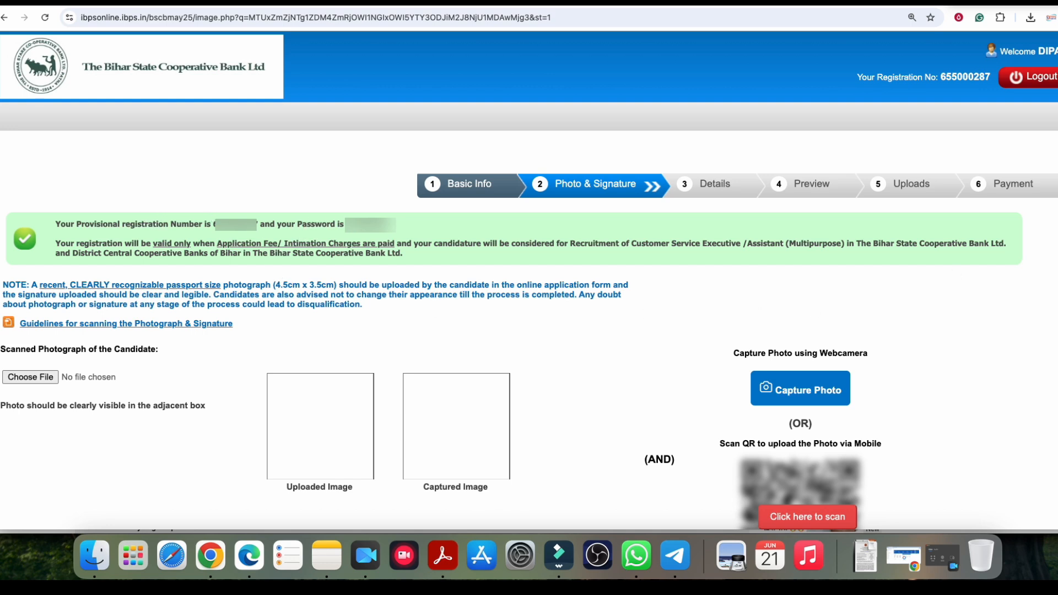
Step: Scroll the Photo & Signature page and reveal the QR code for mobile photo upload
scroll(860, 282, down, 5)
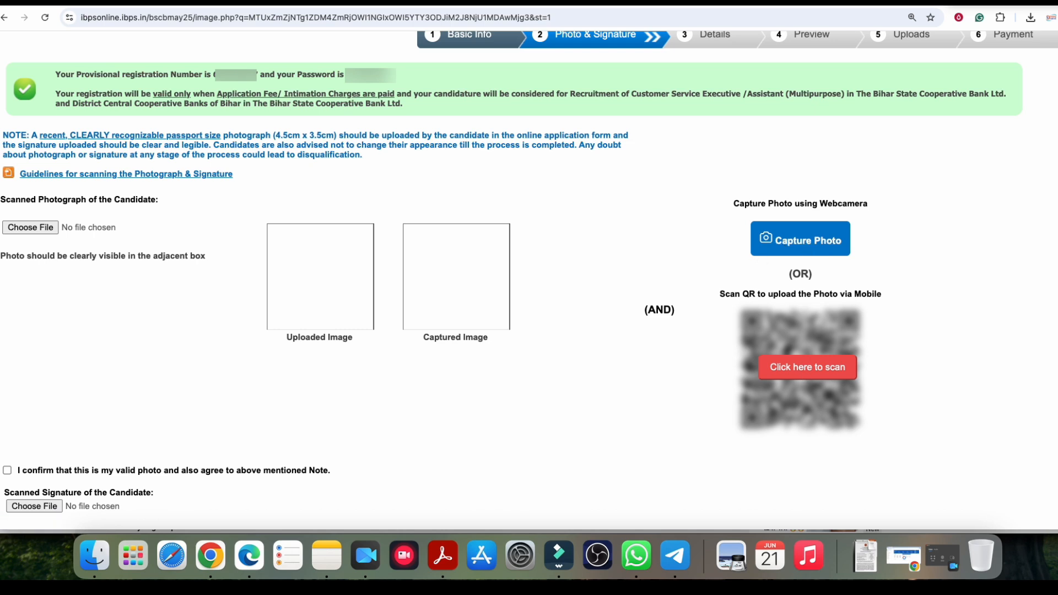
scroll(929, 203, down, 1)
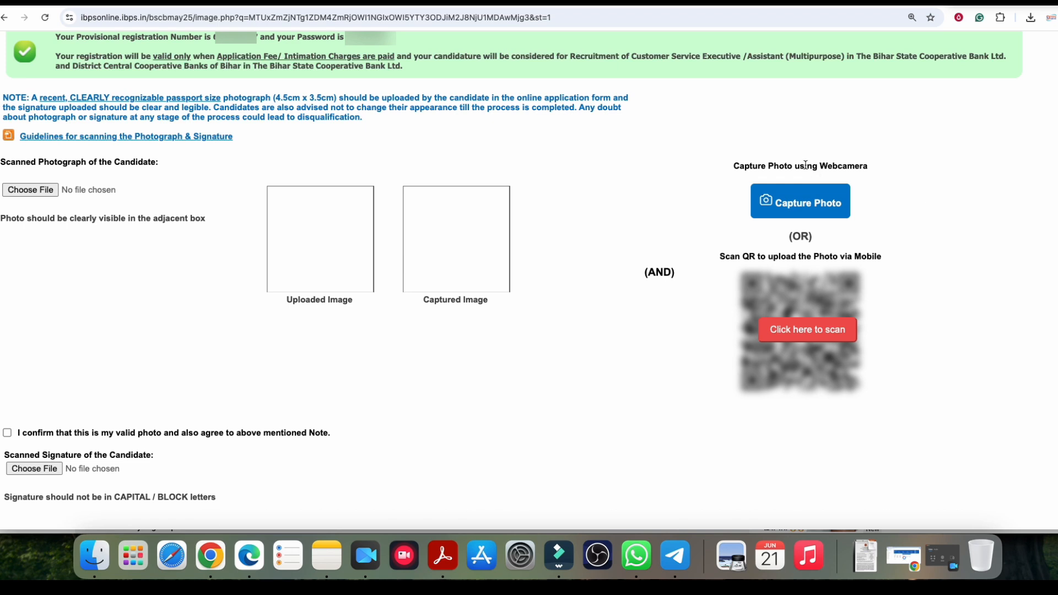
drag(804, 166, 854, 172)
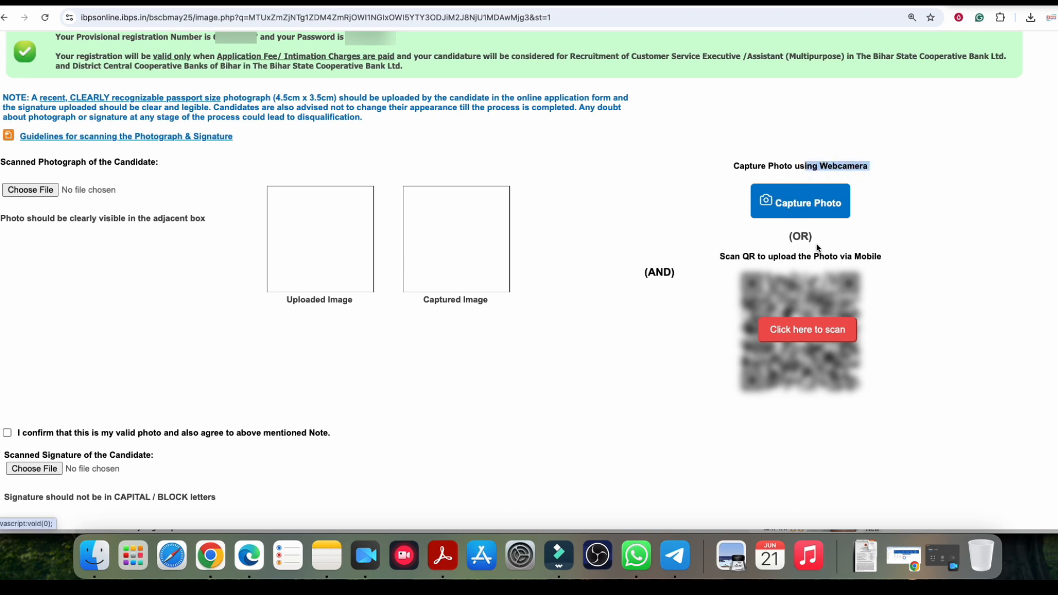
click(797, 334)
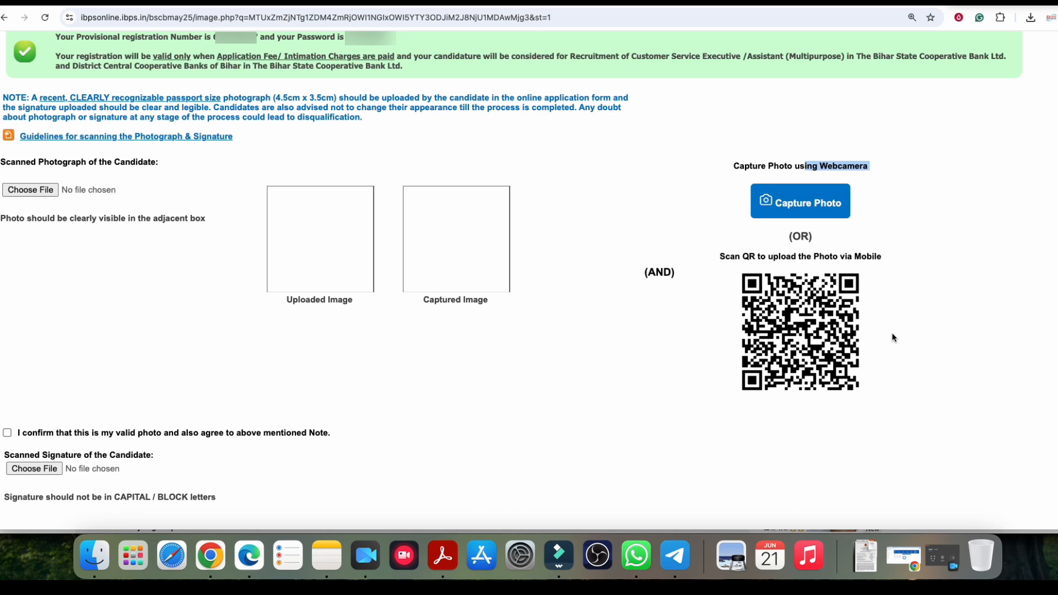
drag(781, 255, 843, 256)
click(800, 269)
Step: Open the 'Guidelines for scanning the Photograph & Signature' PDF
drag(20, 156, 84, 160)
click(84, 160)
drag(292, 302, 343, 303)
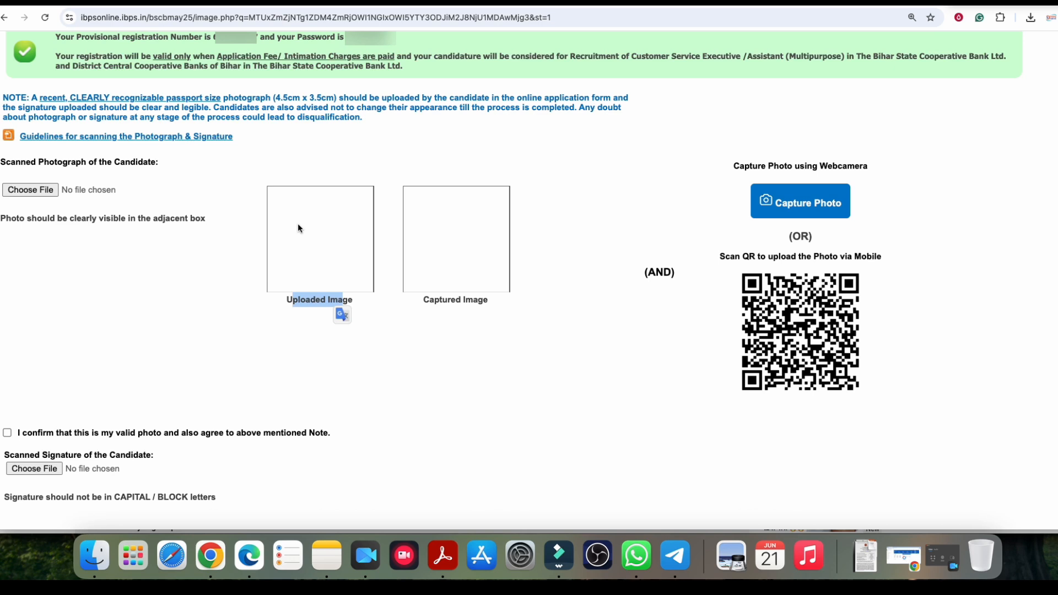
click(194, 138)
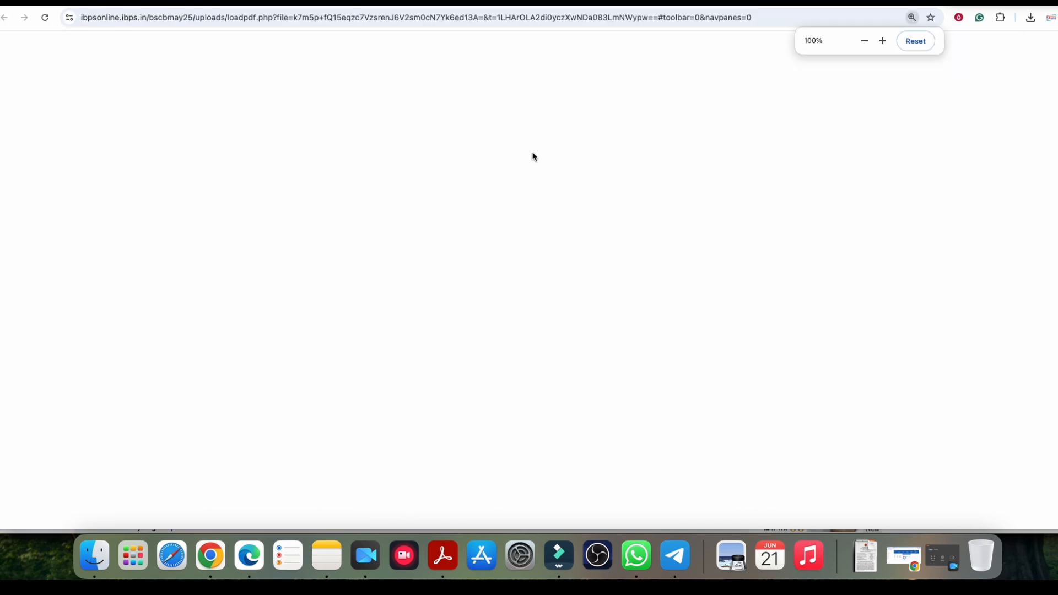
Step: Read the photograph specifications: 20kb–50kb file size and 200 x 230 pixels
click(574, 279)
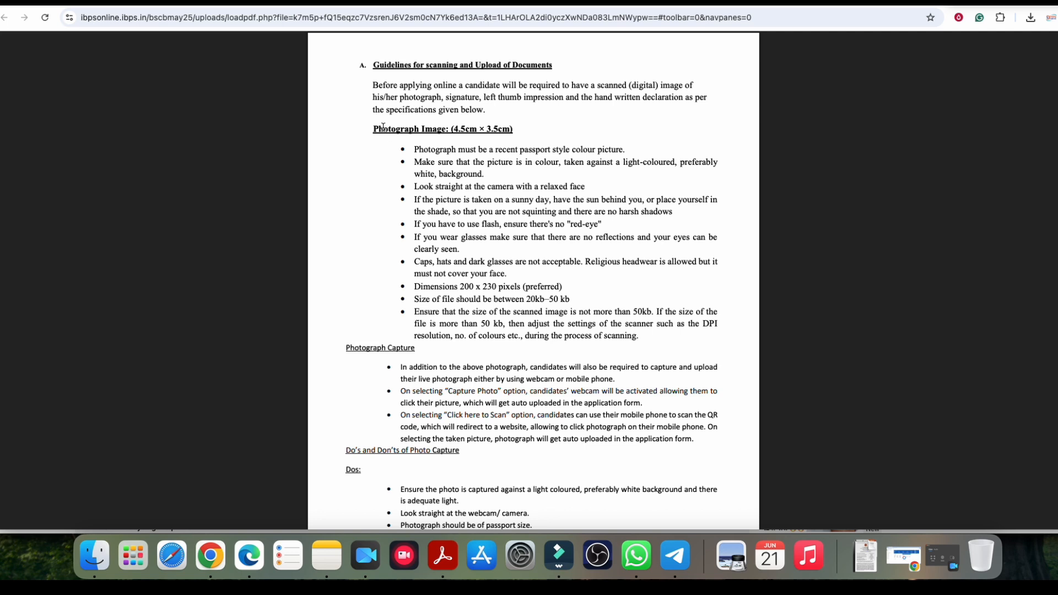
drag(374, 129, 450, 138)
drag(527, 301, 574, 302)
click(499, 299)
drag(461, 287, 492, 286)
click(492, 287)
Step: Check the declaration and 10kb–20kb signature limits, then return to the upload page
scroll(485, 287, down, 6)
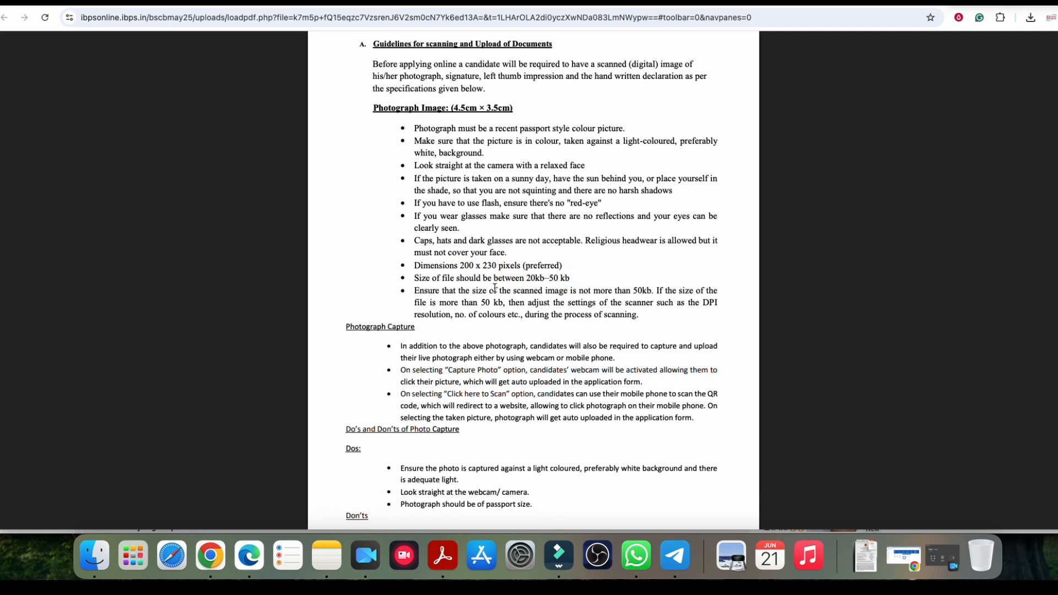
drag(379, 249, 555, 253)
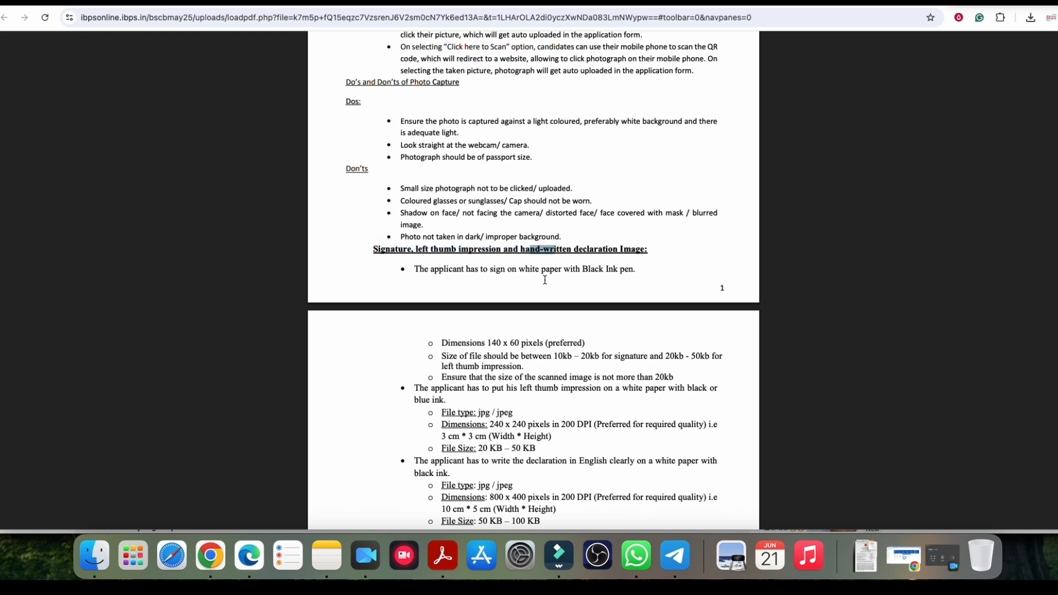
scroll(545, 280, down, 9)
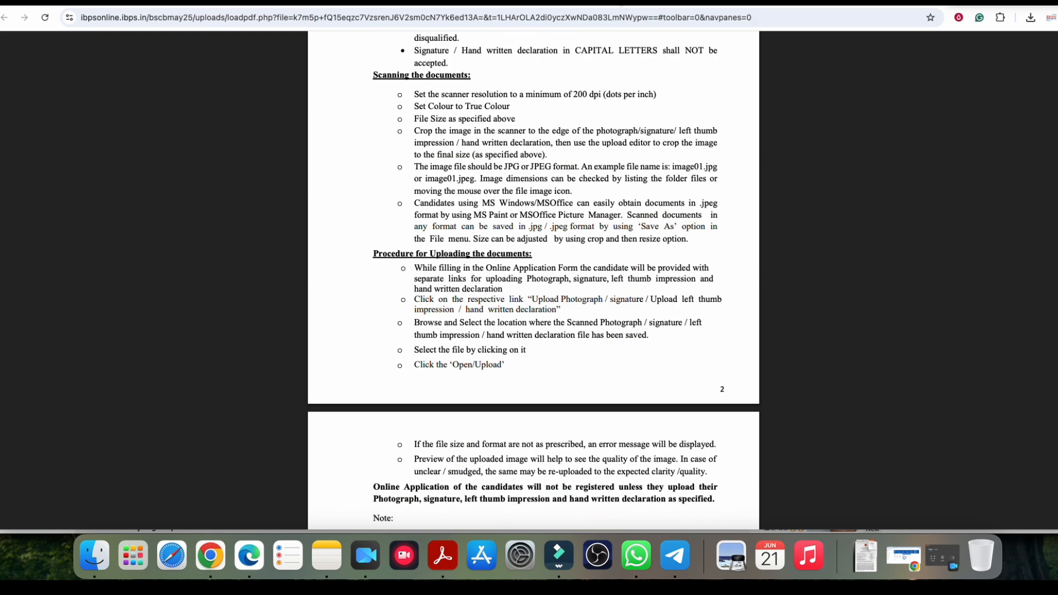
scroll(535, 167, up, 1)
scroll(534, 167, up, 12)
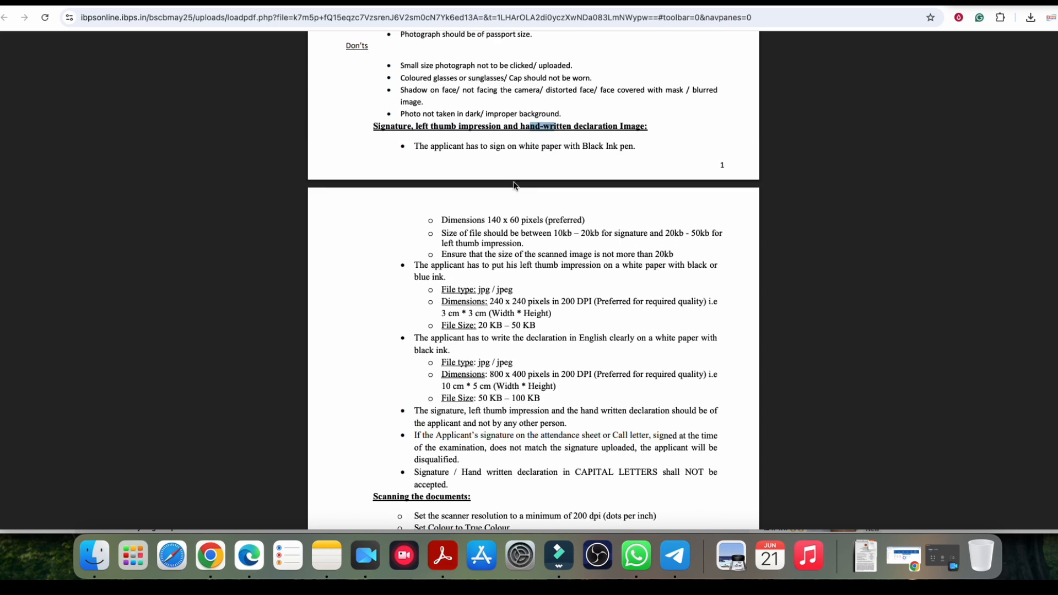
scroll(513, 180, down, 4)
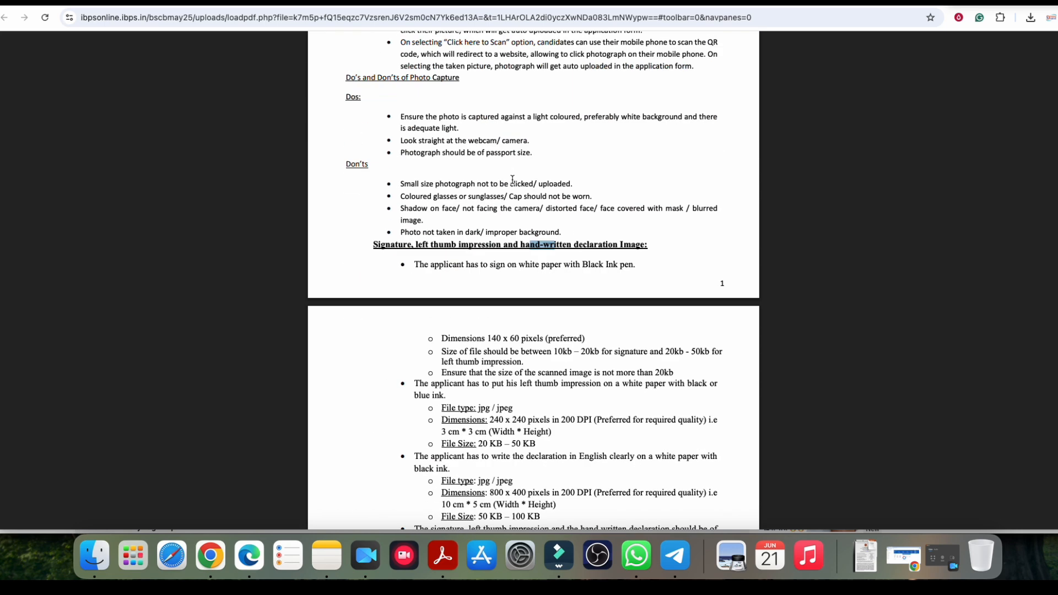
drag(553, 318, 631, 319)
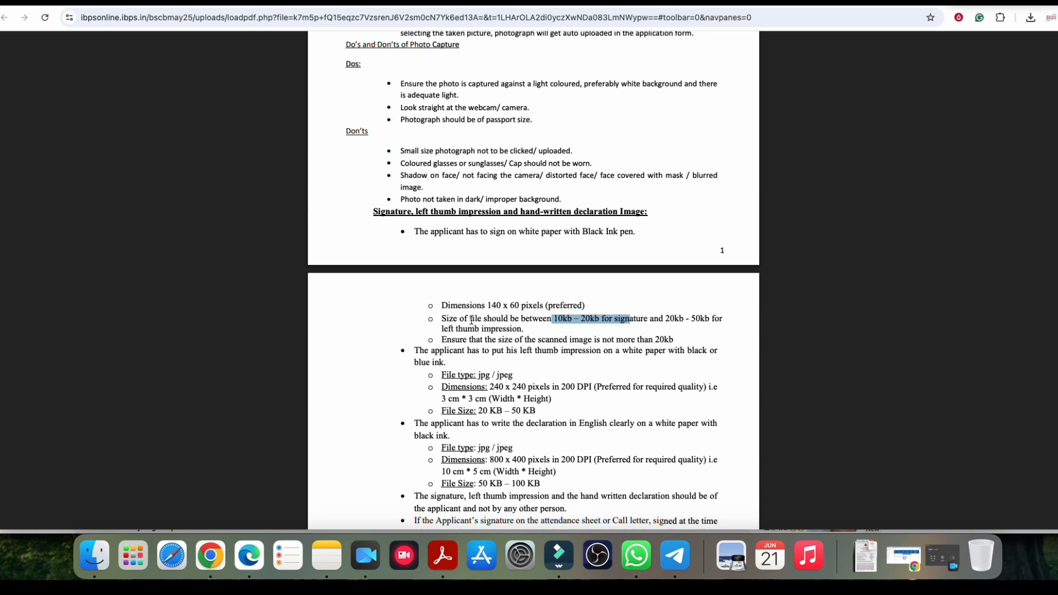
scroll(448, 282, up, 1)
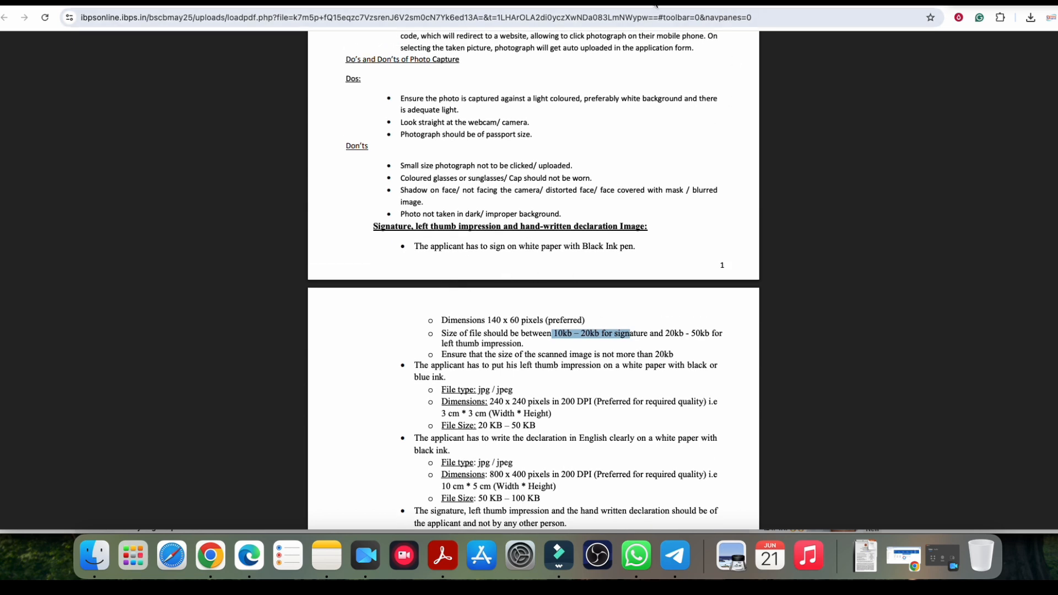
click(653, 4)
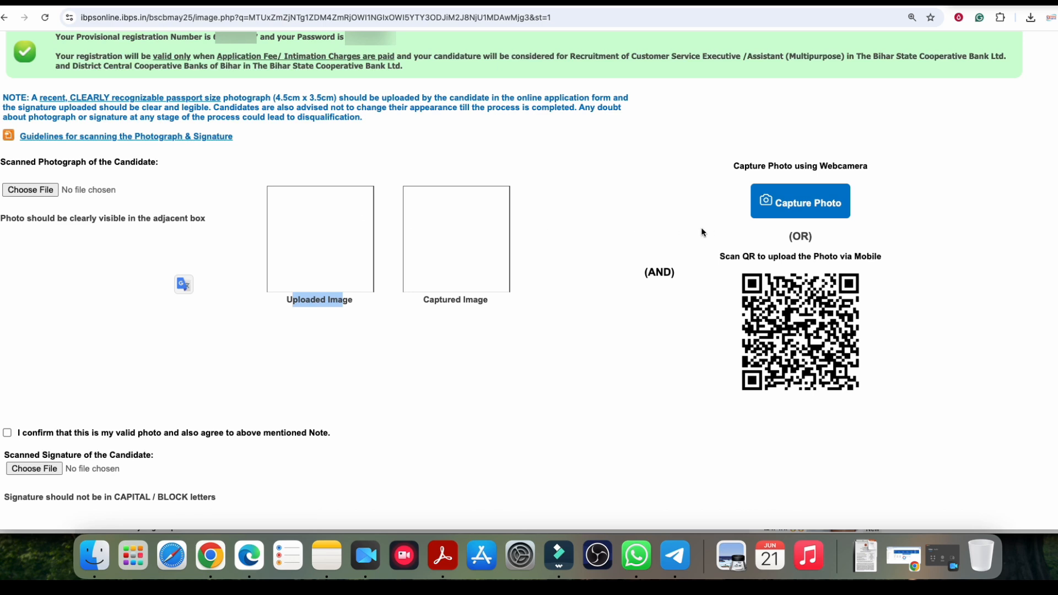
Step: Tick the photo and signature 'I confirm' boxes and launch webcam photo capture
scroll(442, 295, down, 5)
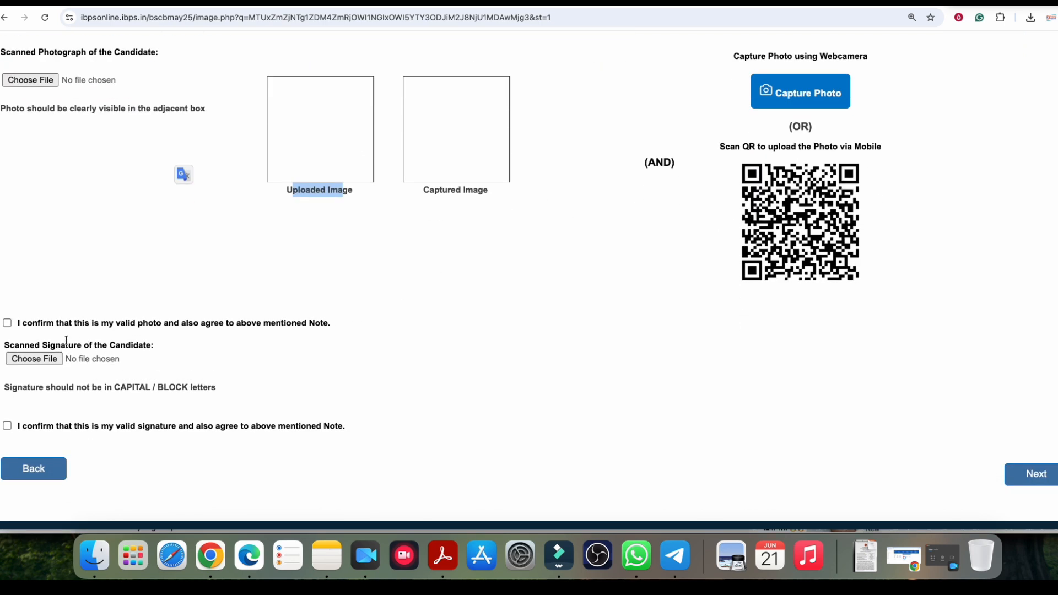
click(7, 323)
click(7, 426)
scroll(413, 276, up, 5)
click(283, 159)
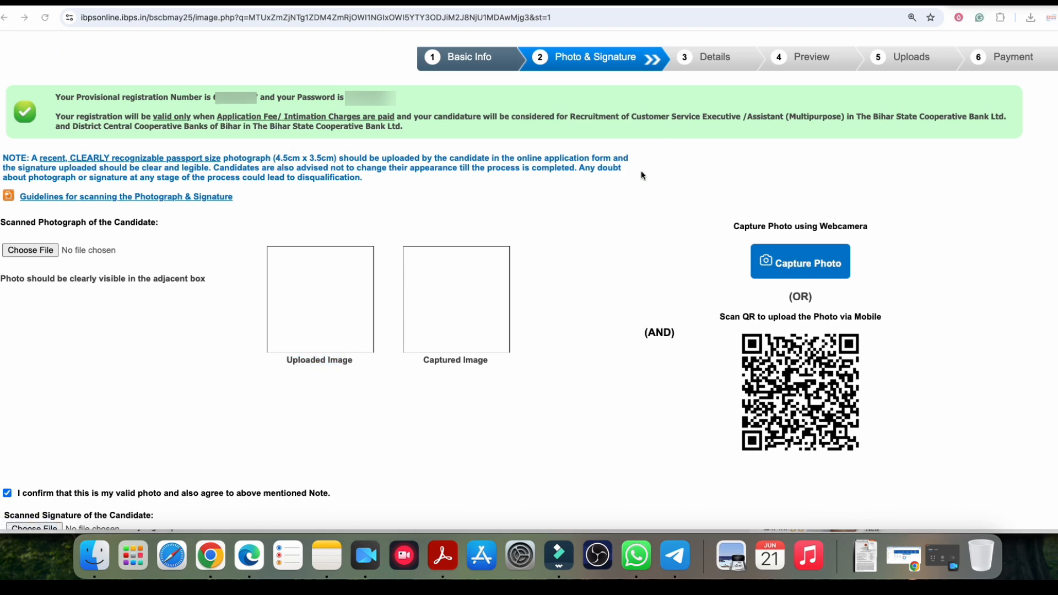
click(801, 265)
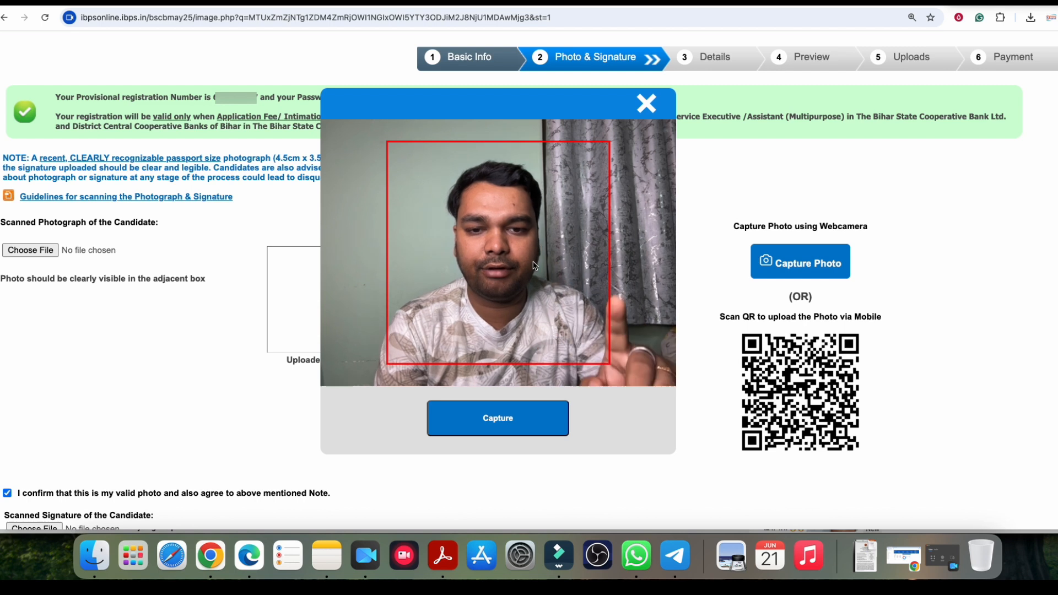
Step: Capture and save a webcam photo, then reveal the mobile-upload QR code
click(498, 417)
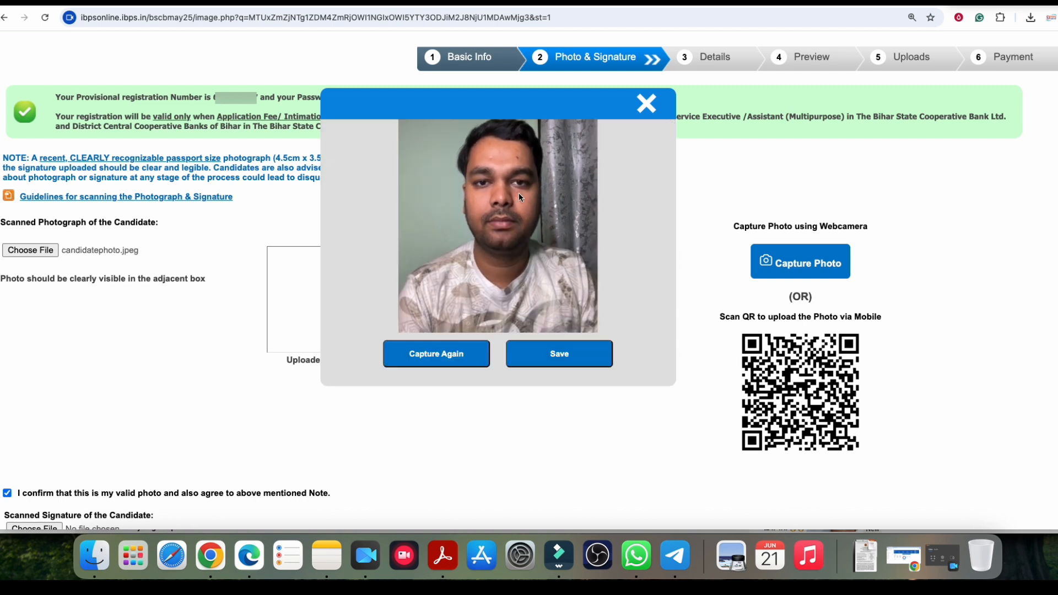
click(554, 353)
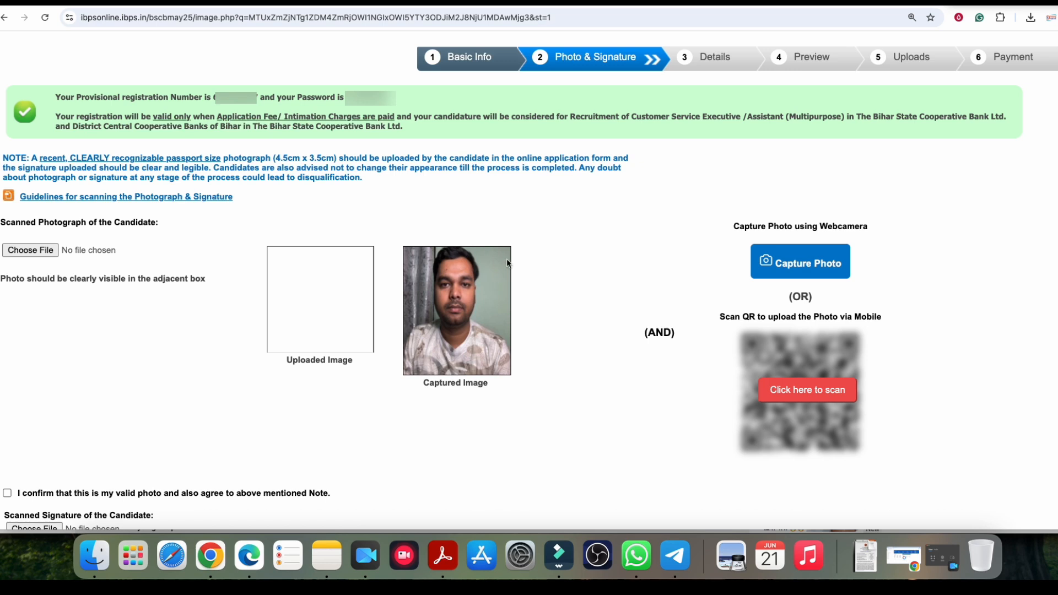
click(783, 396)
Step: Scroll past the Scanned Photograph section down to the Details step's Basic Details form
scroll(715, 380, down, 1)
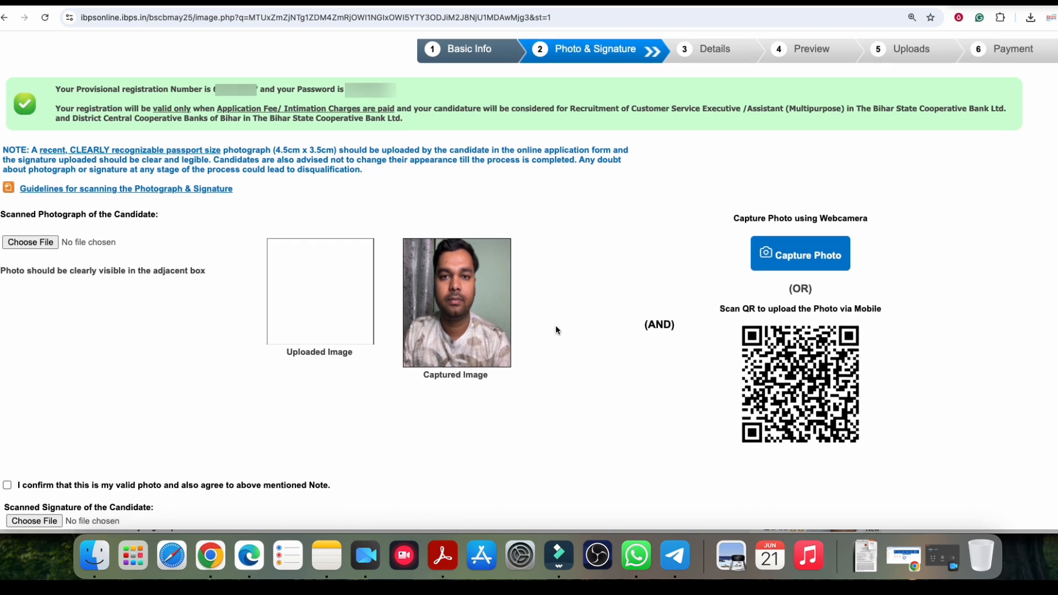
scroll(556, 325, down, 1)
drag(47, 198, 114, 196)
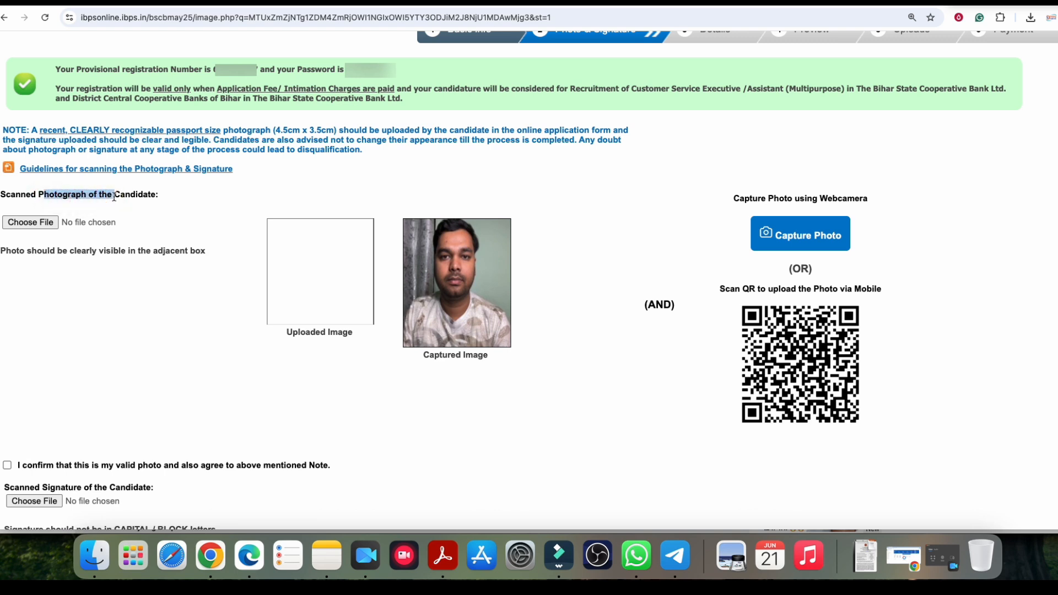
scroll(153, 323, down, 5)
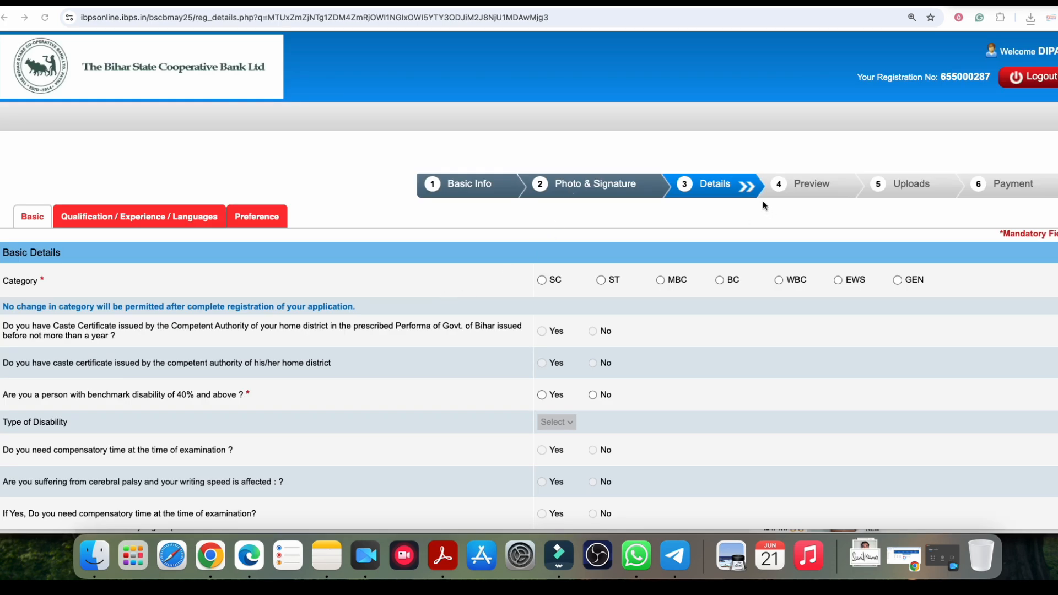
Step: Try the ST, MBC, EWS and SC categories, dismissing each warning, and settle on BC
scroll(450, 267, down, 2)
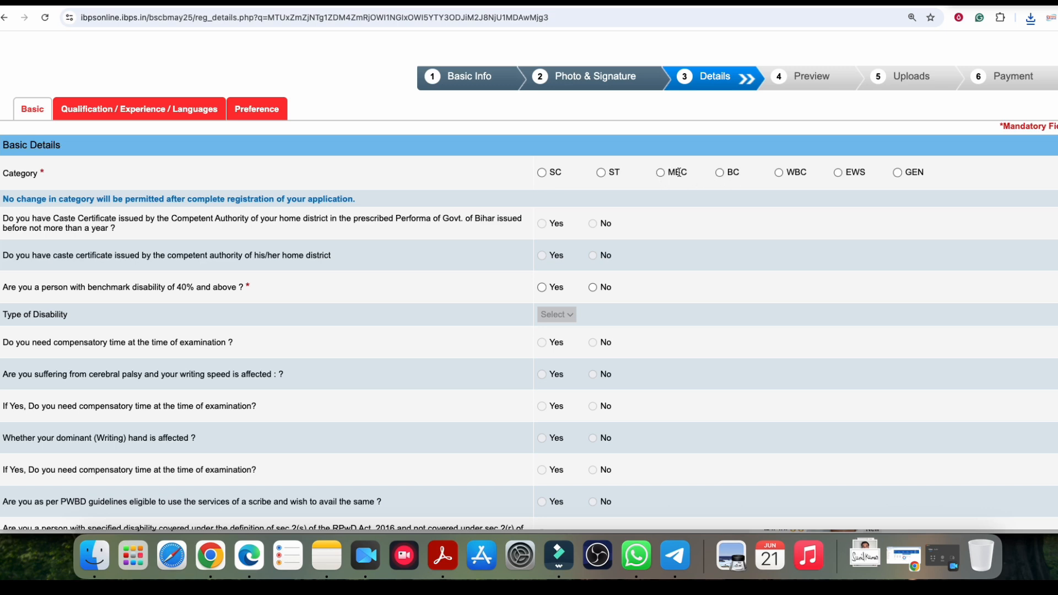
click(799, 174)
click(864, 173)
click(720, 172)
click(638, 181)
click(602, 173)
click(636, 180)
click(661, 173)
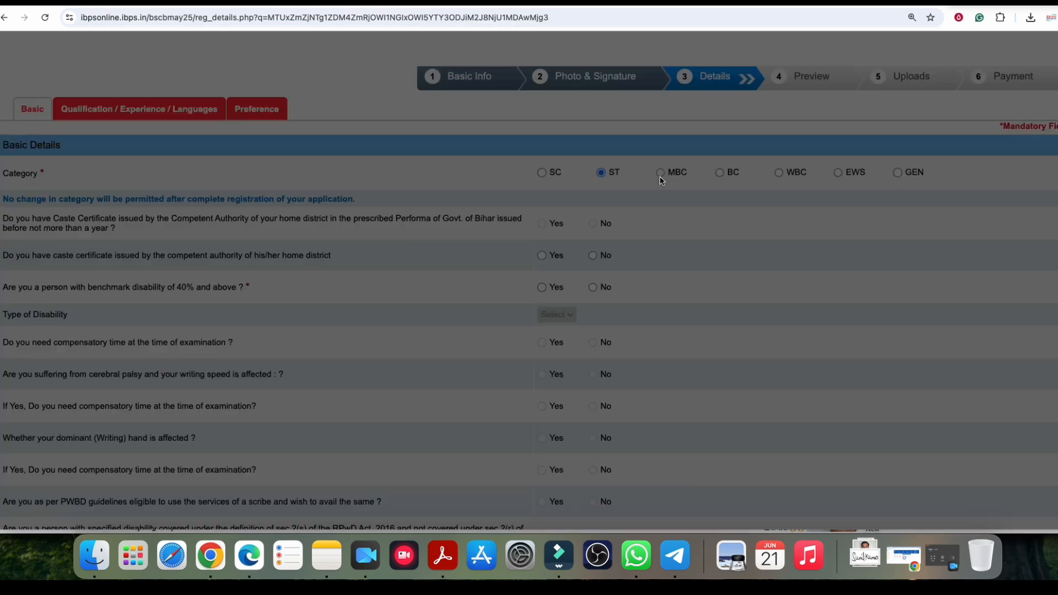
click(635, 181)
click(838, 173)
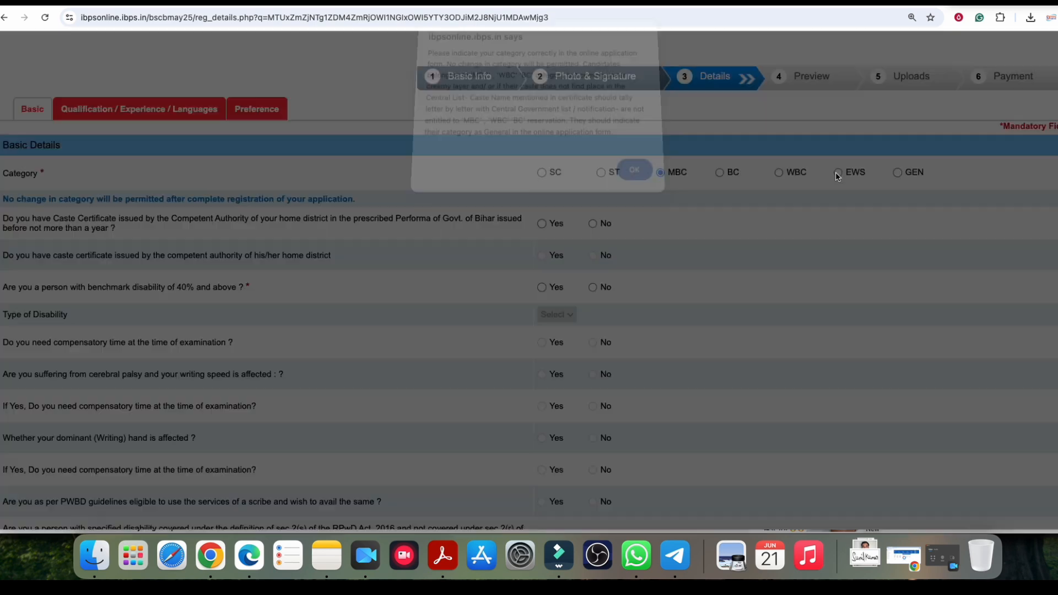
click(636, 182)
click(542, 173)
click(636, 176)
click(601, 174)
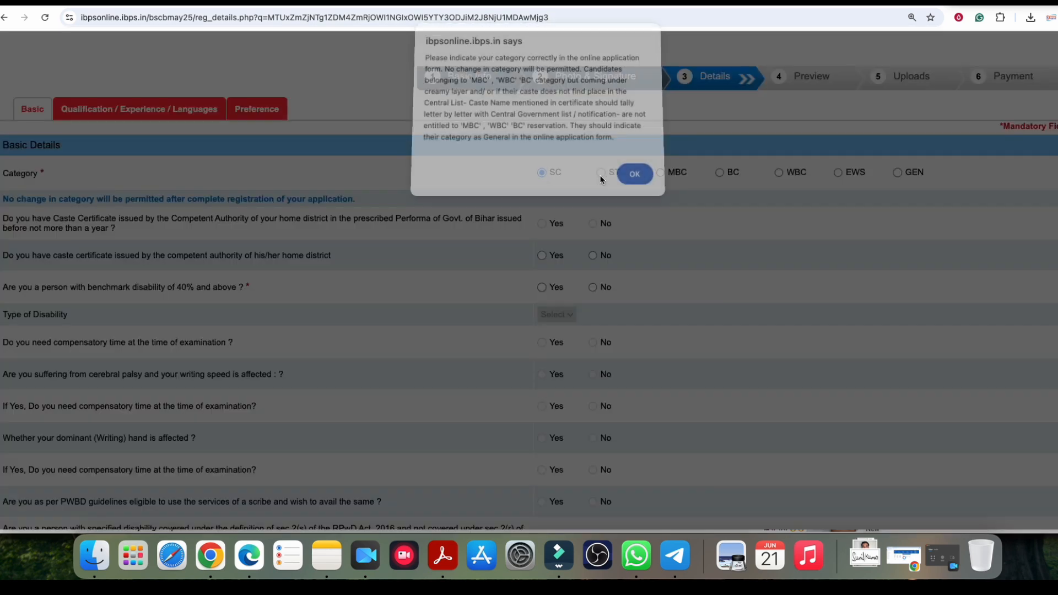
click(638, 182)
click(721, 175)
click(634, 180)
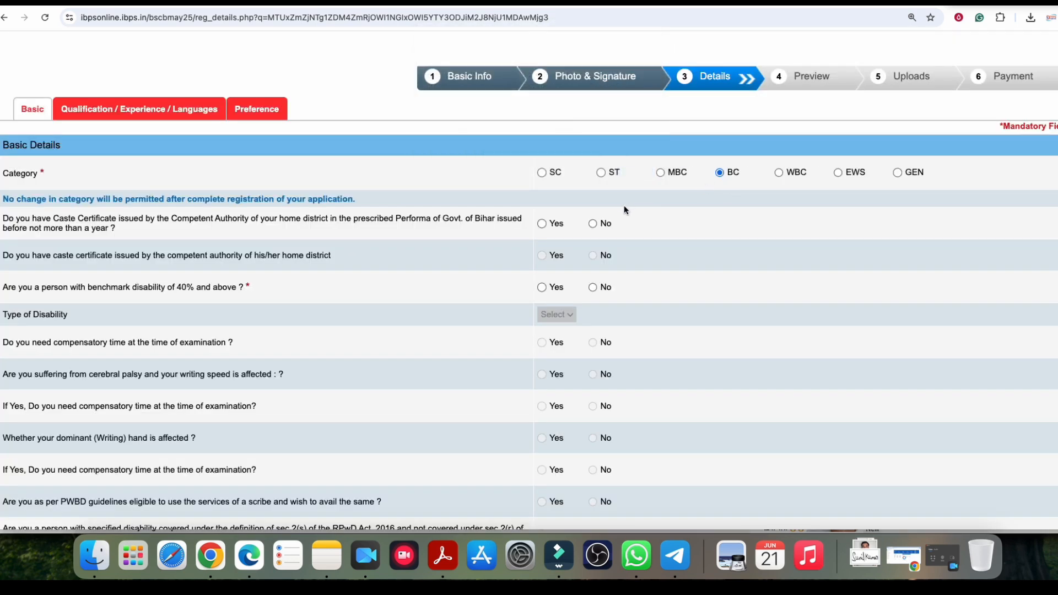
scroll(625, 208, down, 3)
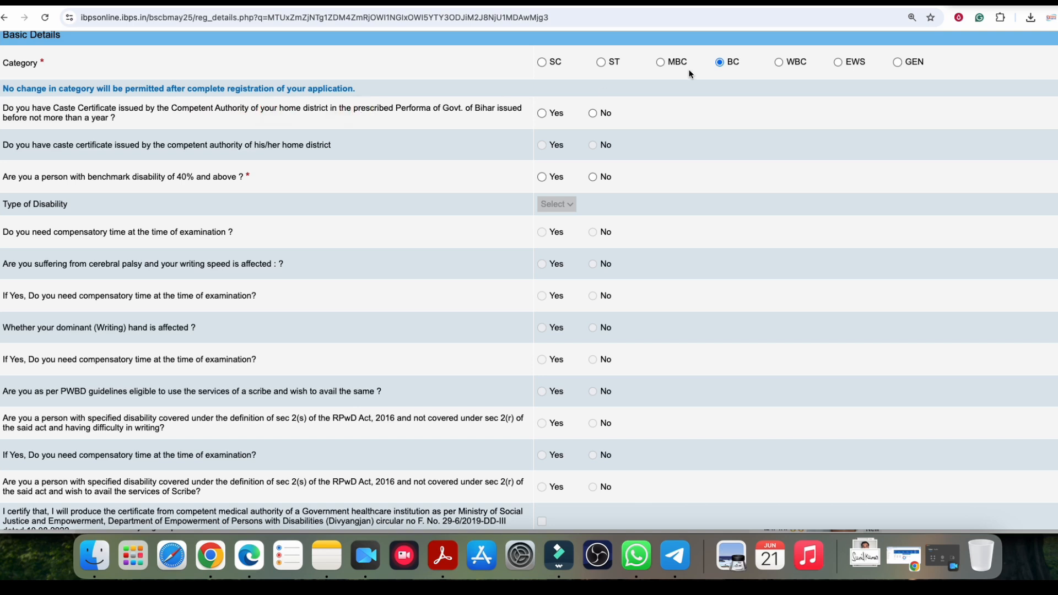
Step: Answer Yes to holding a recent caste certificate and No to benchmark disability
click(543, 114)
click(543, 178)
click(557, 205)
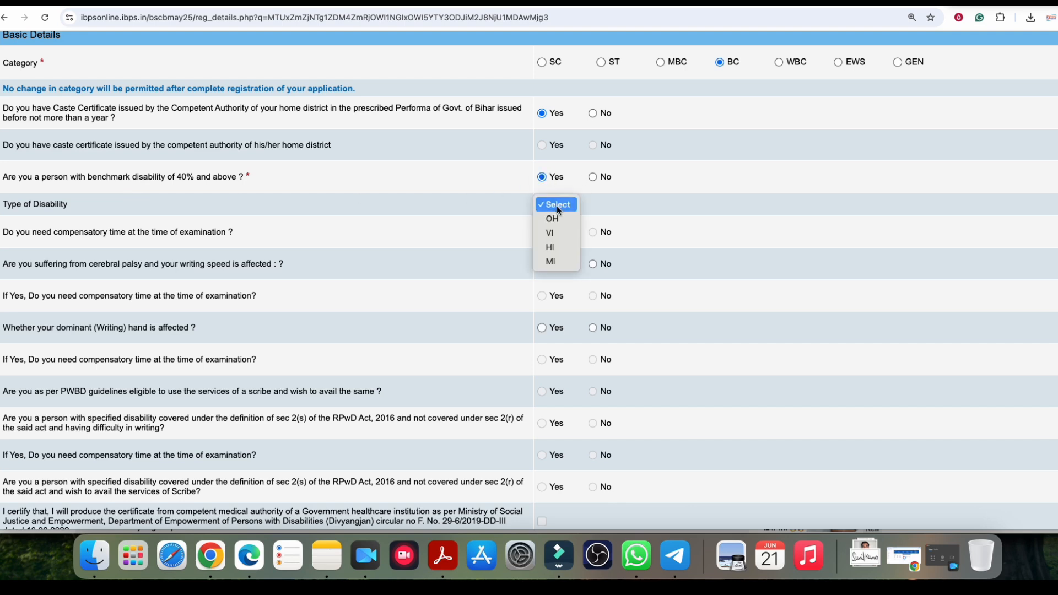
click(492, 203)
click(593, 177)
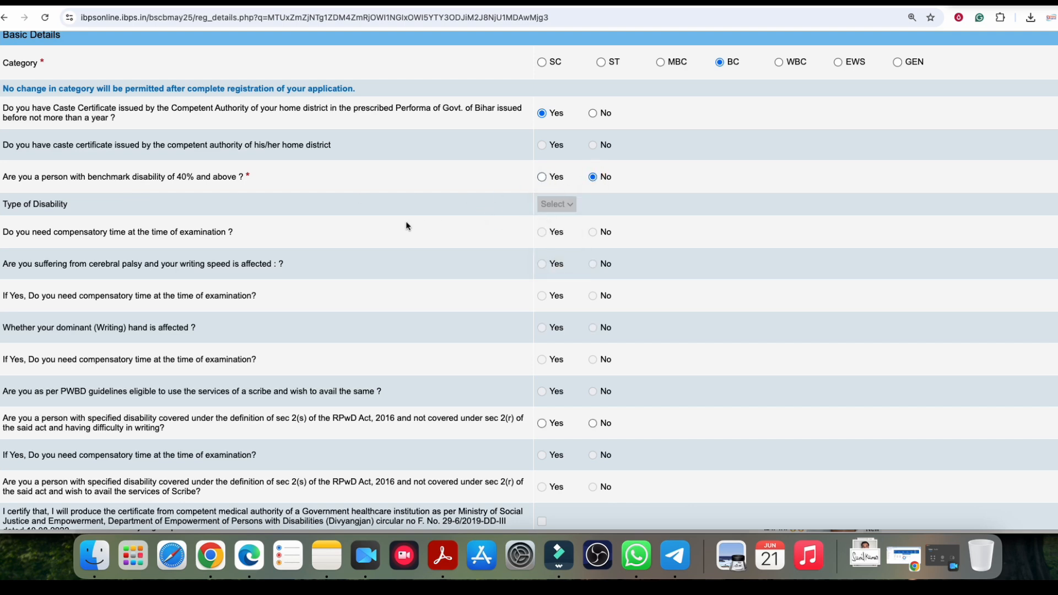
scroll(472, 210, down, 3)
scroll(472, 210, down, 3)
Step: Choose Hindu as religion, No for religious minority, and Yes for Bihar domicile after clearing the category warning
scroll(439, 193, down, 3)
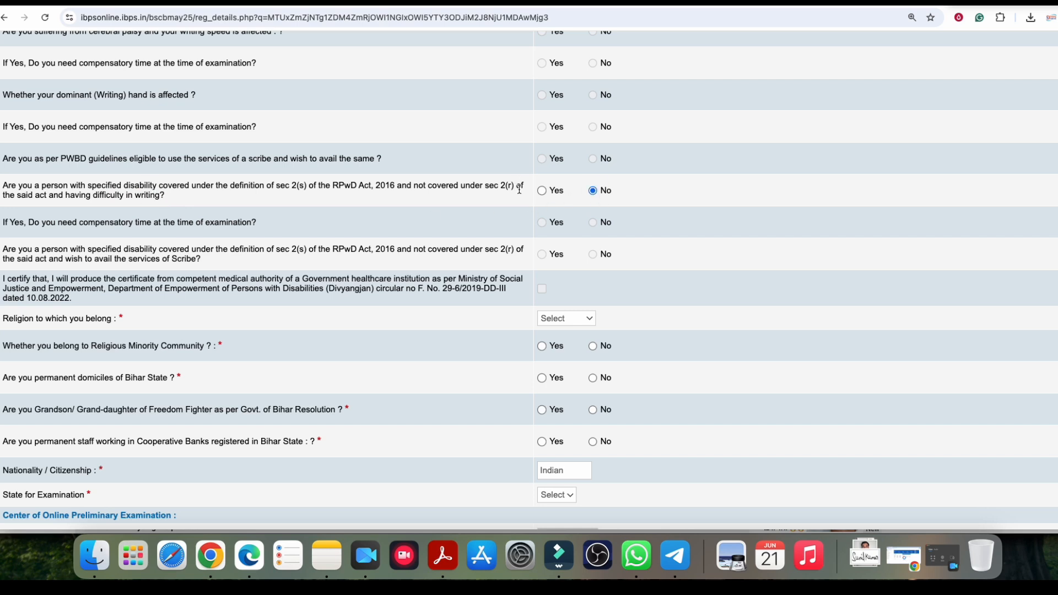
scroll(576, 202, down, 5)
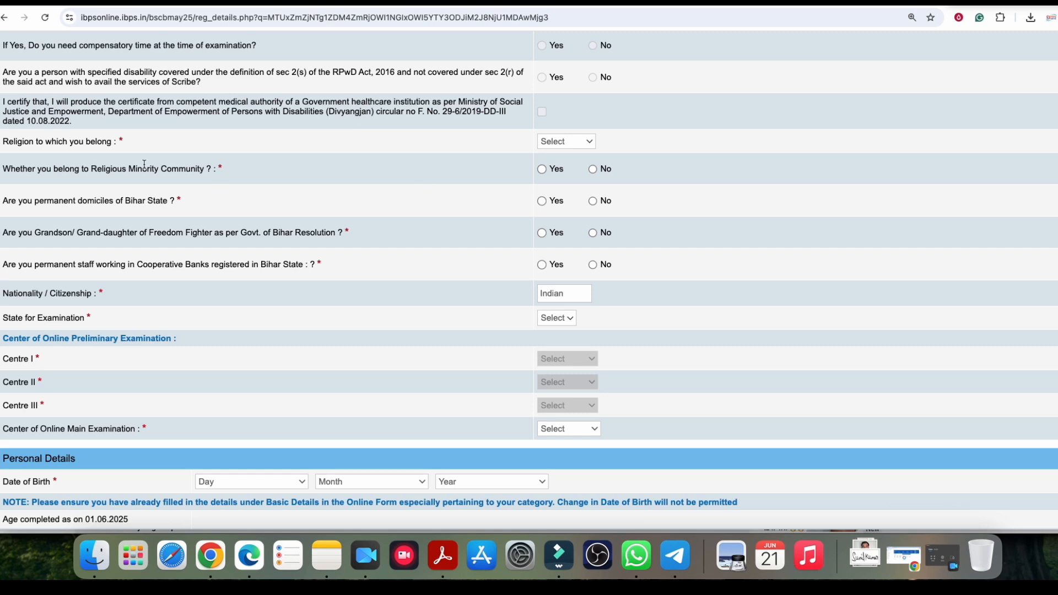
click(567, 142)
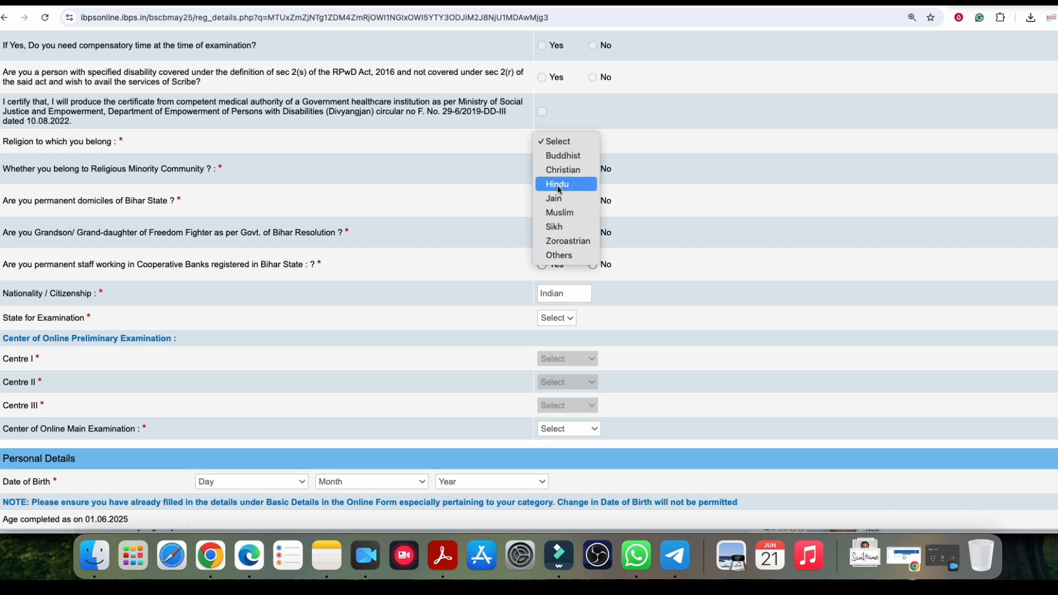
click(558, 186)
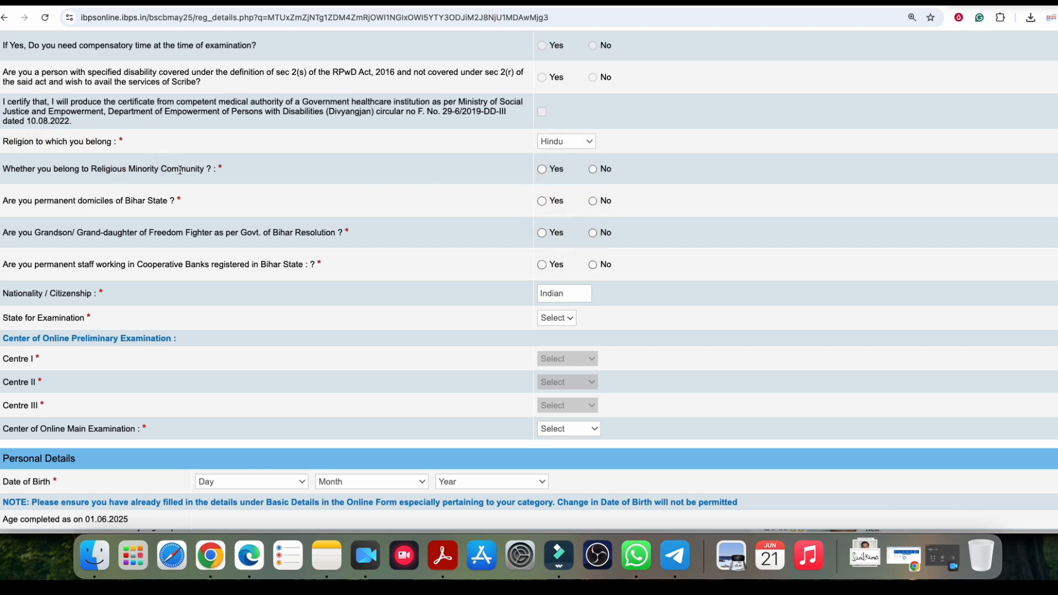
click(593, 169)
click(543, 204)
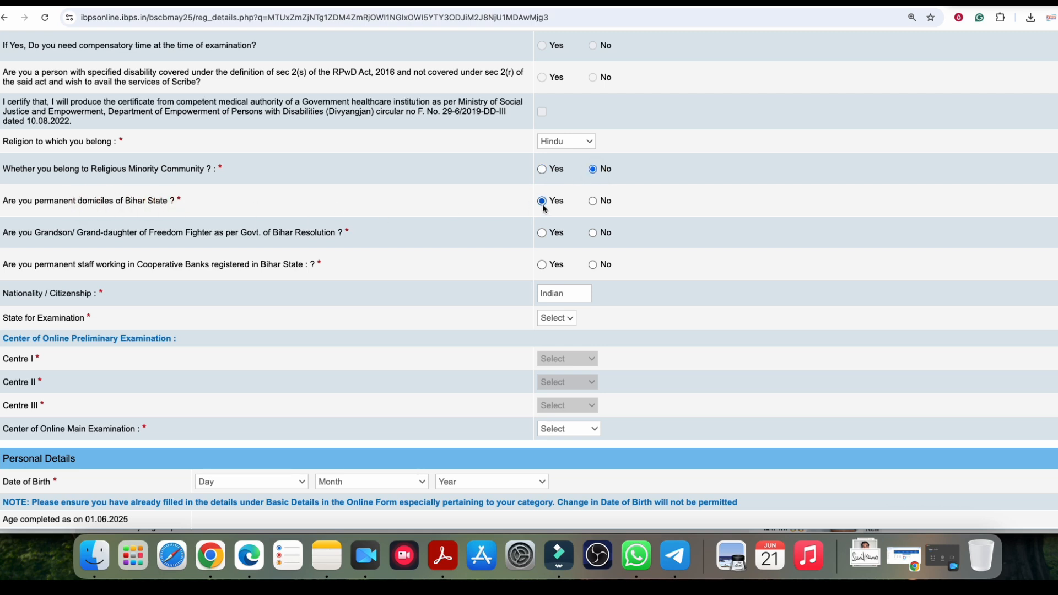
click(595, 203)
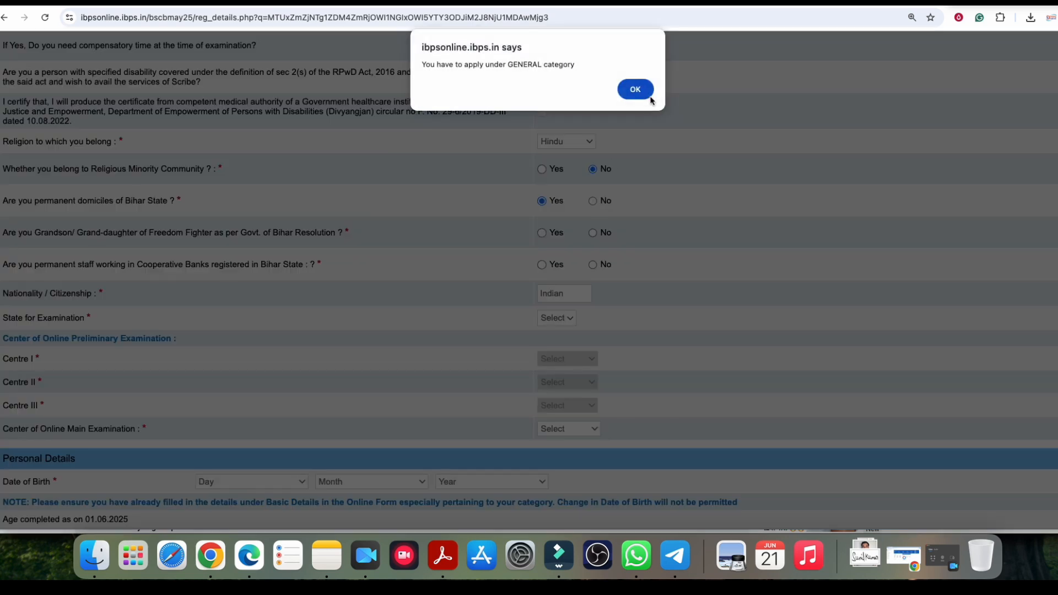
click(634, 89)
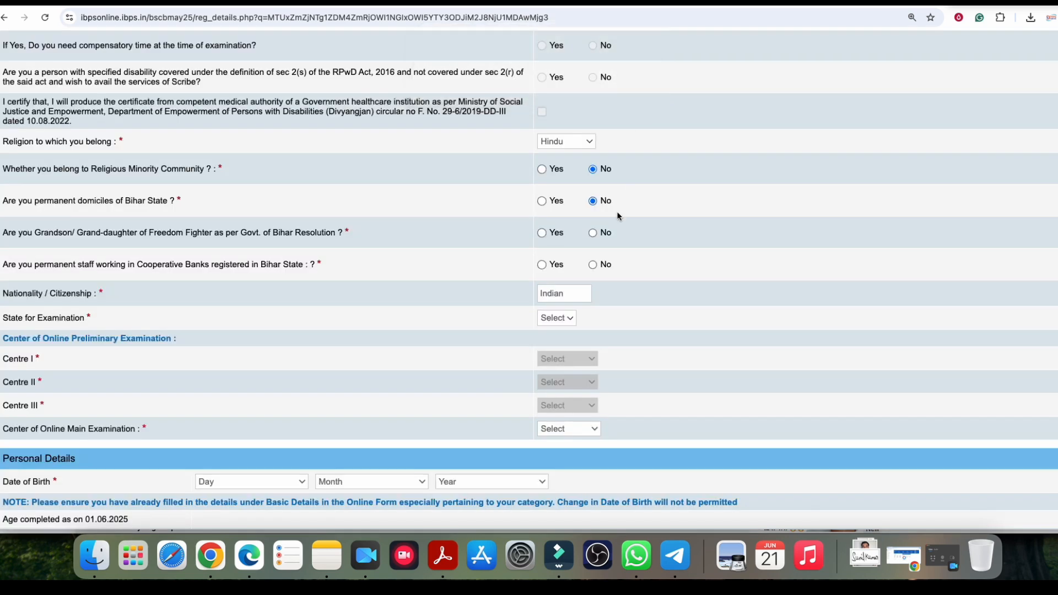
click(543, 201)
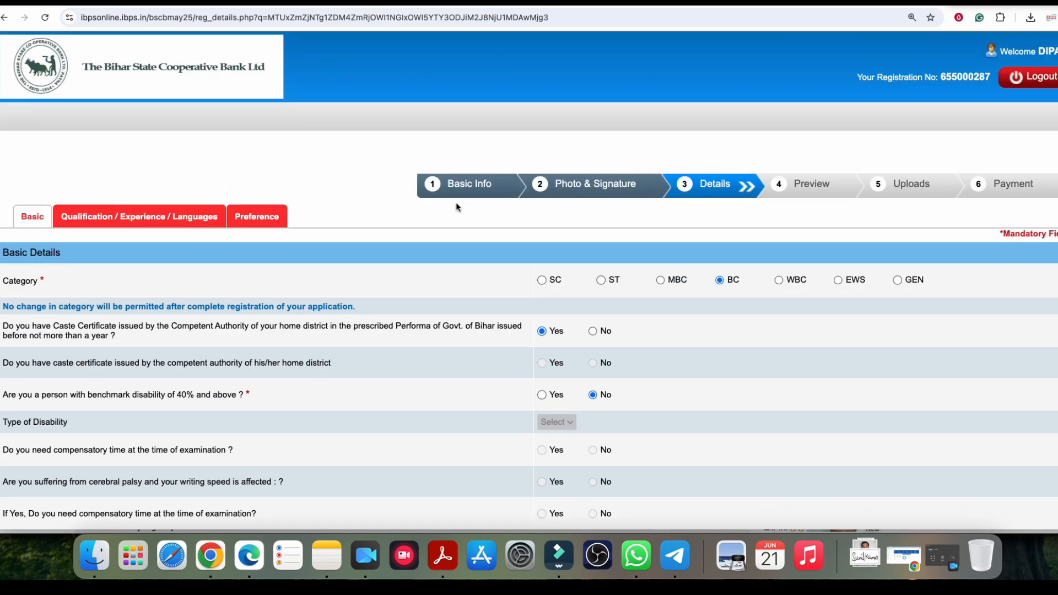
Step: Mark No for Freedom Fighter descent and cooperative bank staff, and choose Bihar as examination state
scroll(466, 204, down, 3)
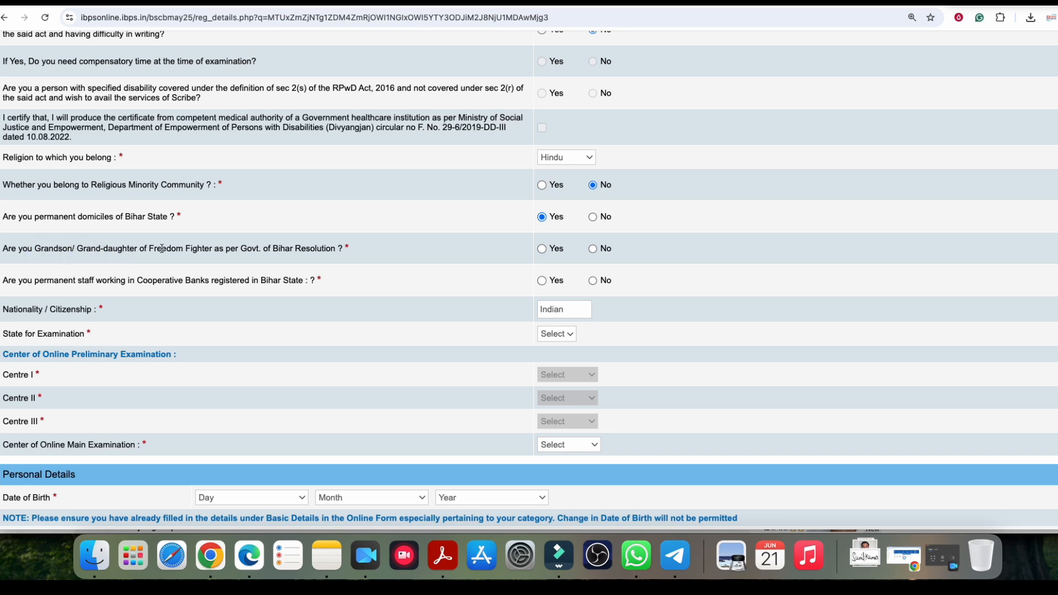
click(595, 248)
scroll(321, 281, down, 3)
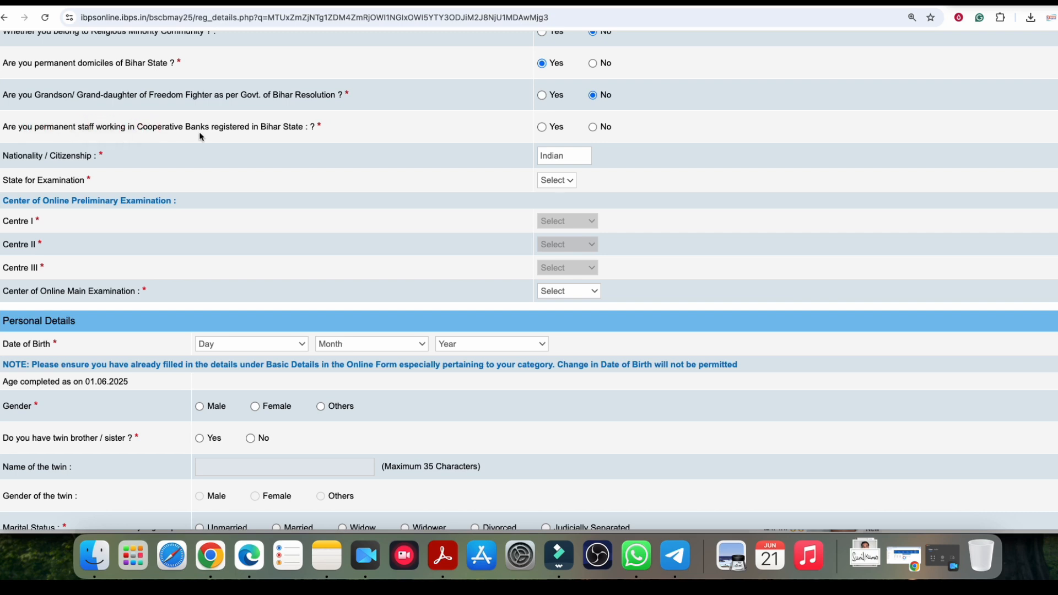
click(556, 128)
click(594, 128)
click(558, 199)
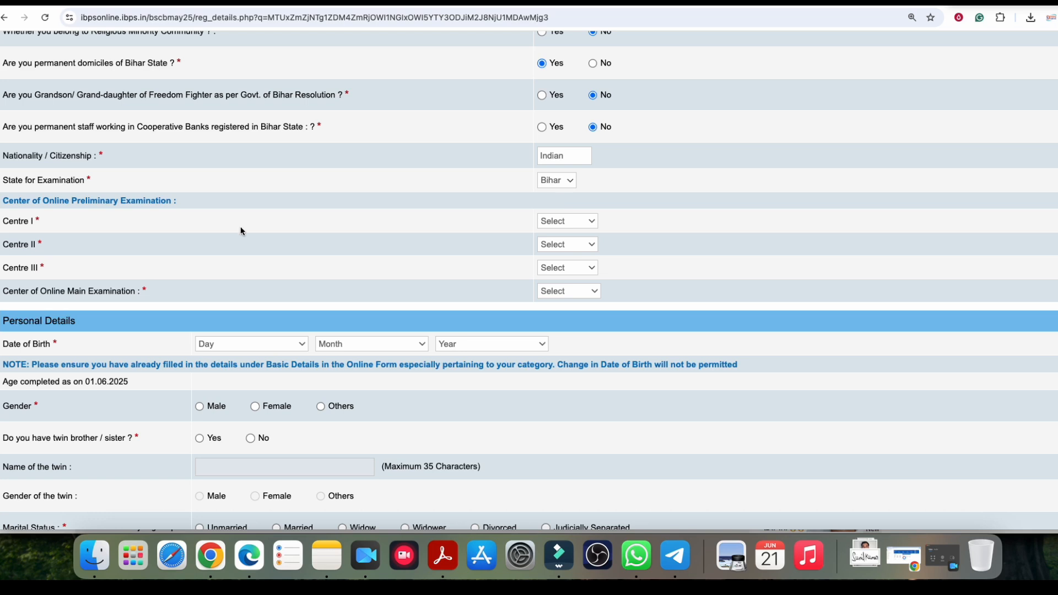
Step: Set preliminary Centres I, II and III to Patna, Darbhanga and Gaya
scroll(68, 258, down, 3)
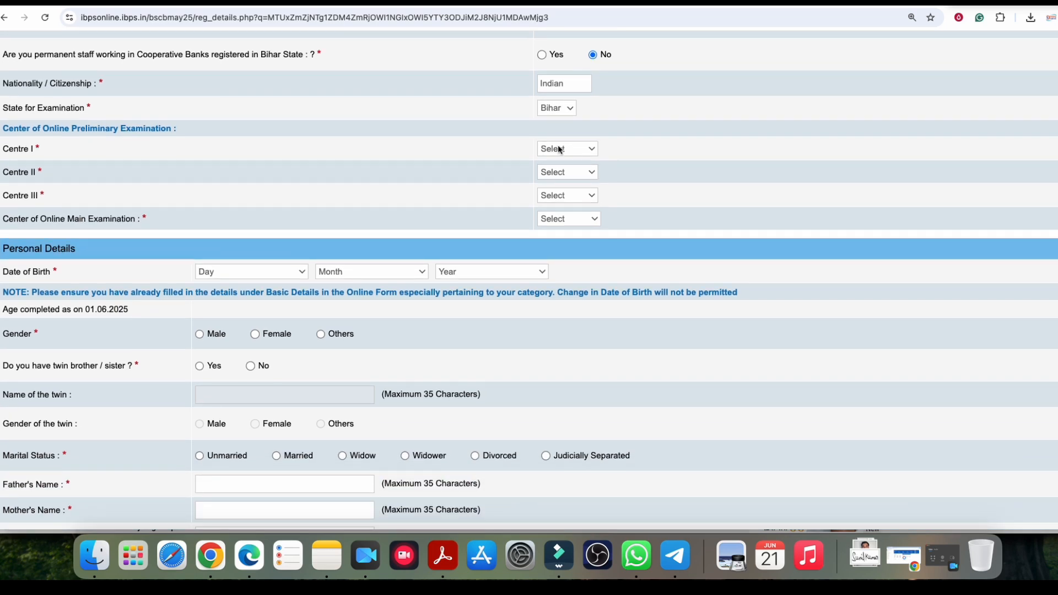
click(558, 146)
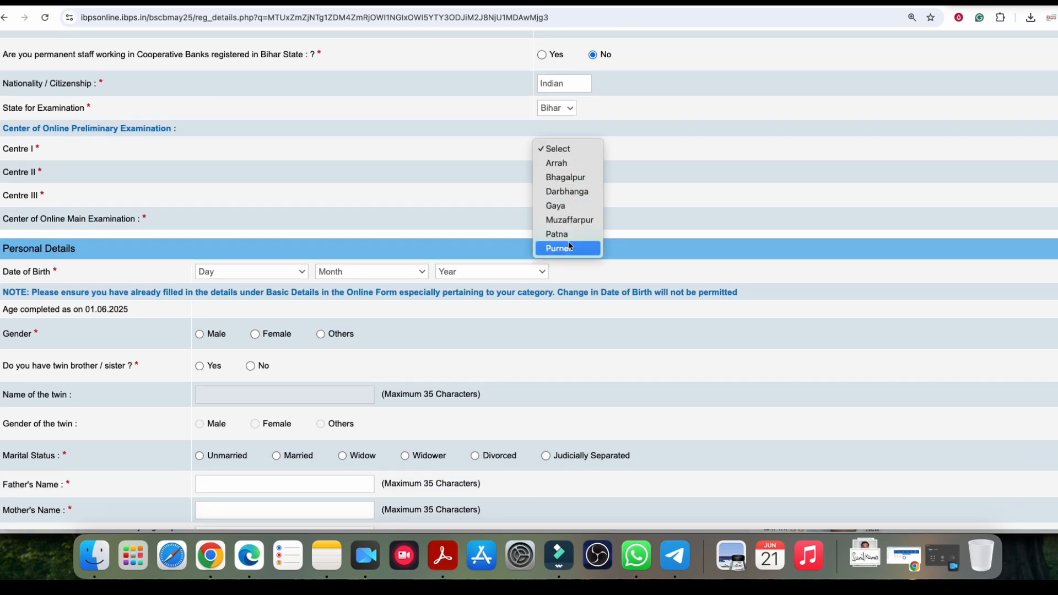
click(570, 241)
click(566, 172)
click(564, 211)
click(562, 202)
click(564, 236)
click(553, 197)
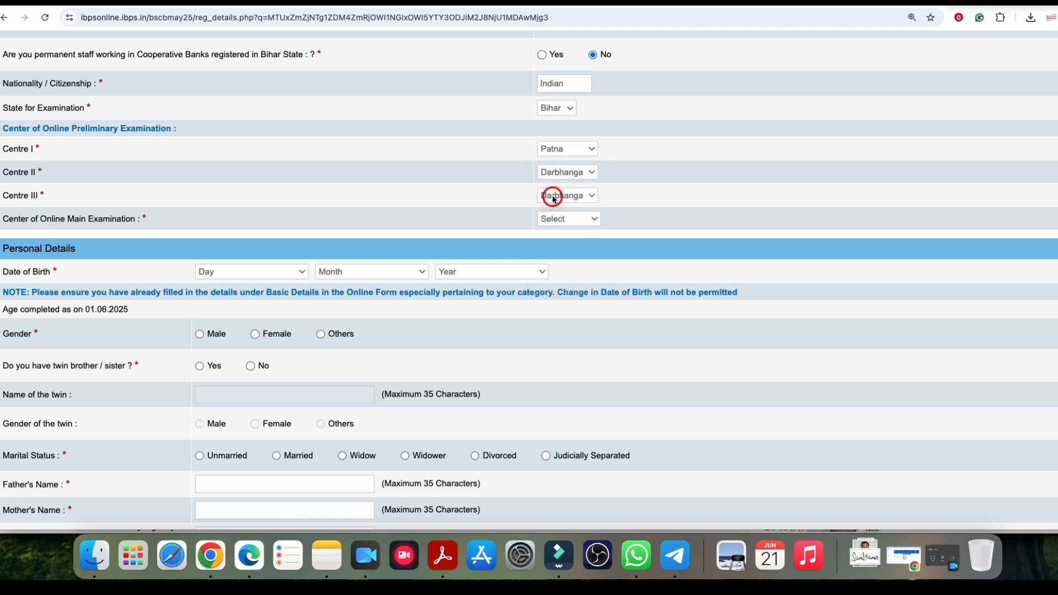
click(568, 241)
click(565, 200)
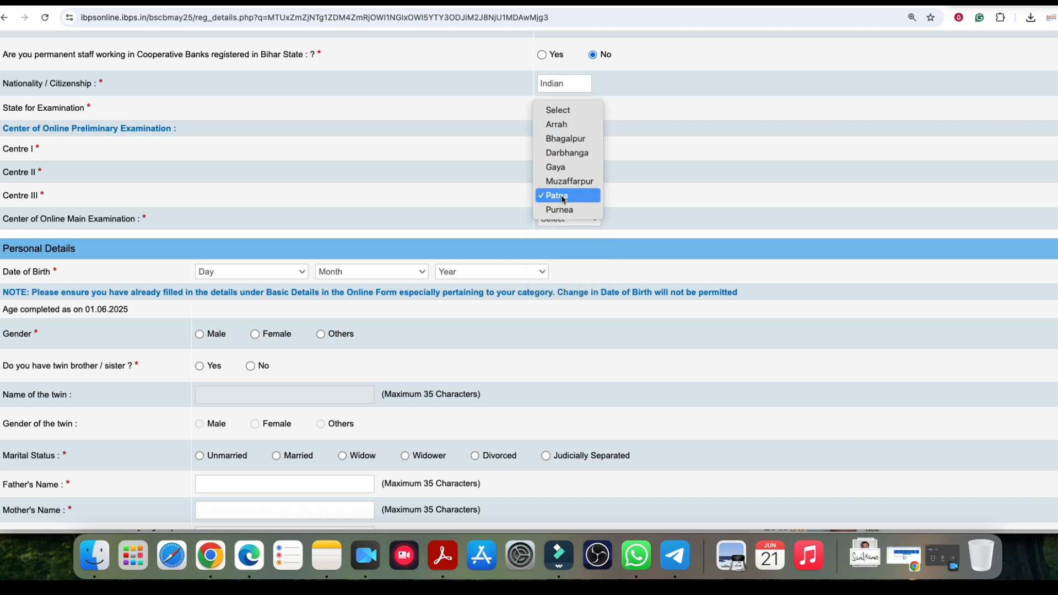
click(557, 170)
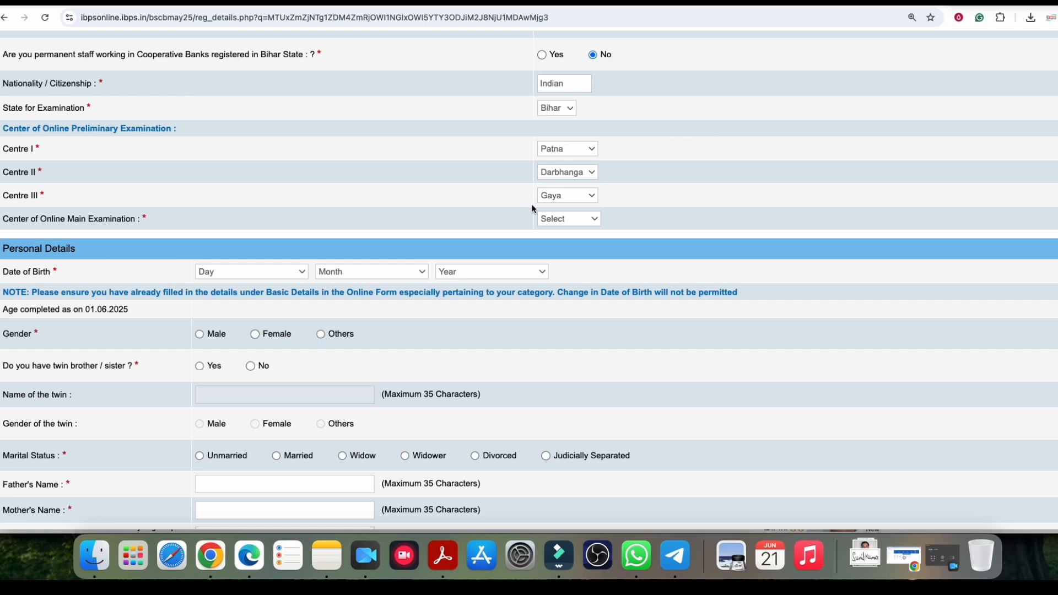
Step: Pick Patna(Bihar) as the main examination centre
click(137, 218)
click(136, 221)
click(560, 220)
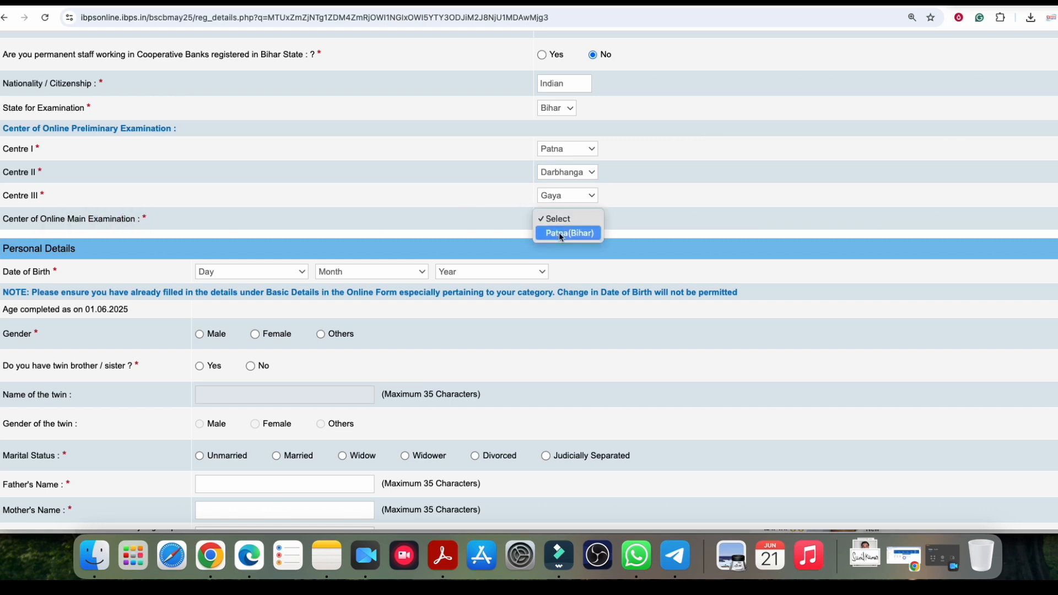
click(559, 232)
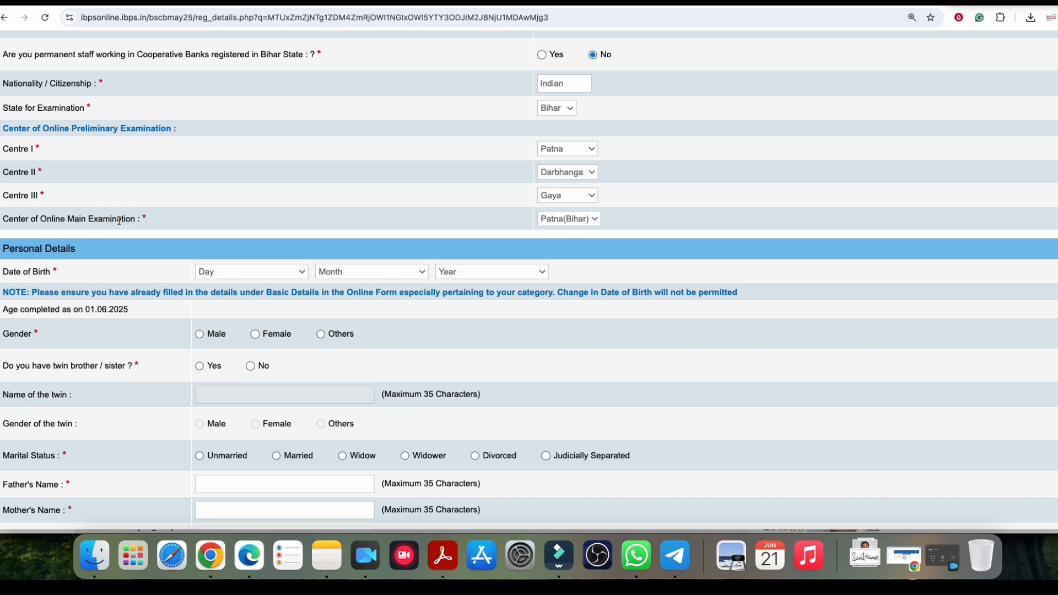
scroll(98, 238, down, 1)
click(143, 95)
click(40, 190)
Step: Review the birth day, year and month lists, leaving the date of birth unchanged
scroll(432, 197, down, 4)
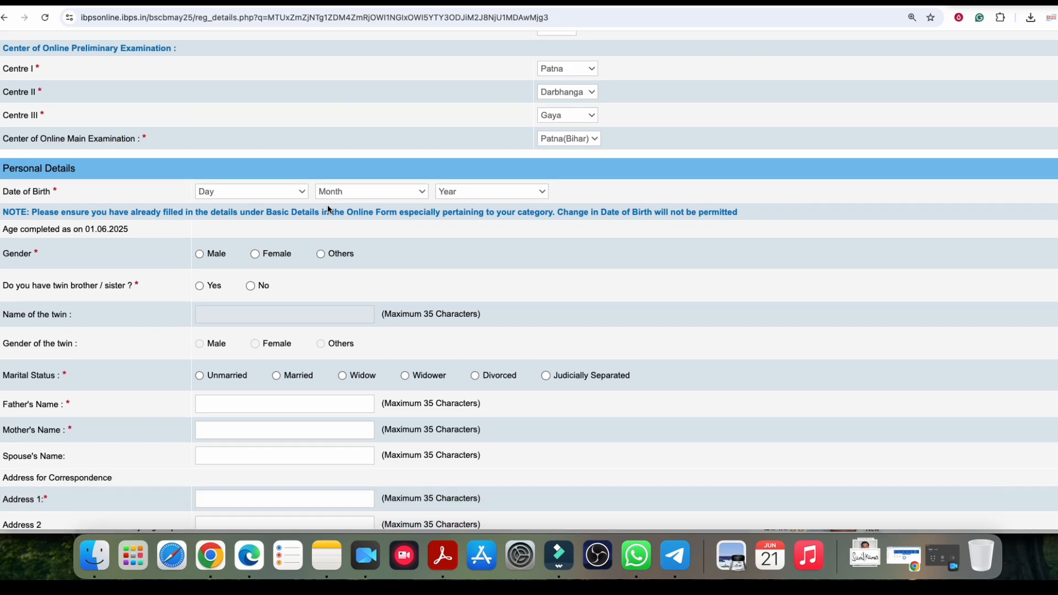
click(302, 116)
click(363, 116)
click(508, 115)
click(376, 118)
click(374, 117)
click(340, 78)
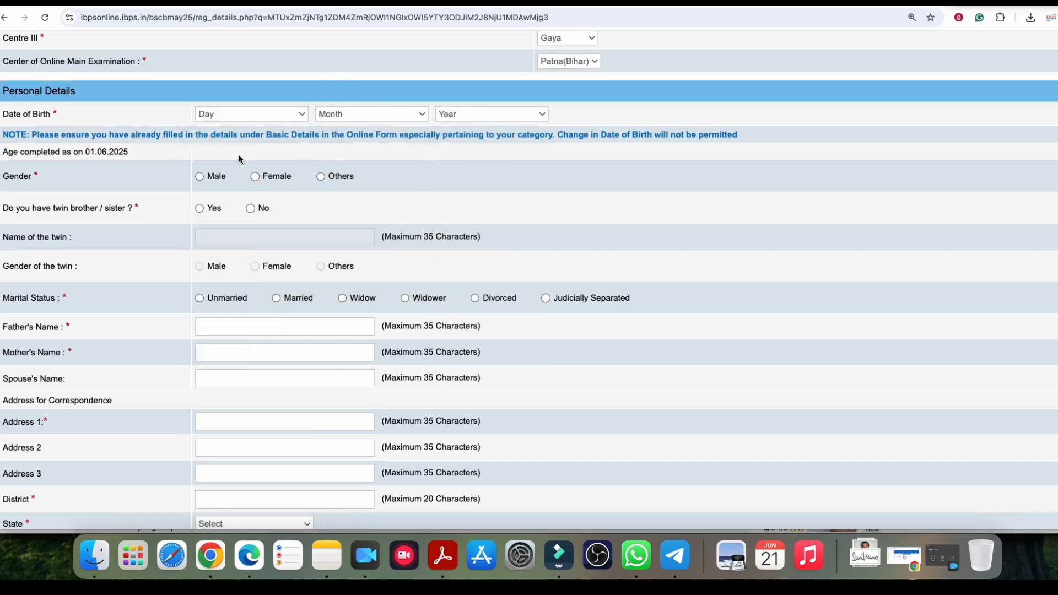
Step: Set gender to Male and answer No to the twin question
scroll(132, 168, down, 1)
click(198, 172)
scroll(194, 187, down, 1)
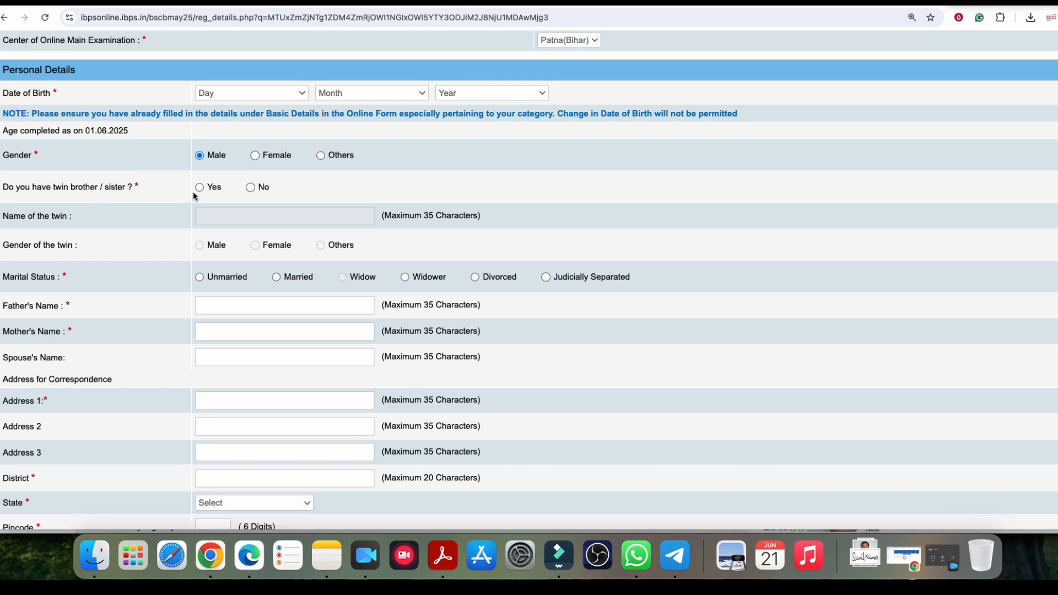
click(259, 188)
scroll(240, 193, down, 1)
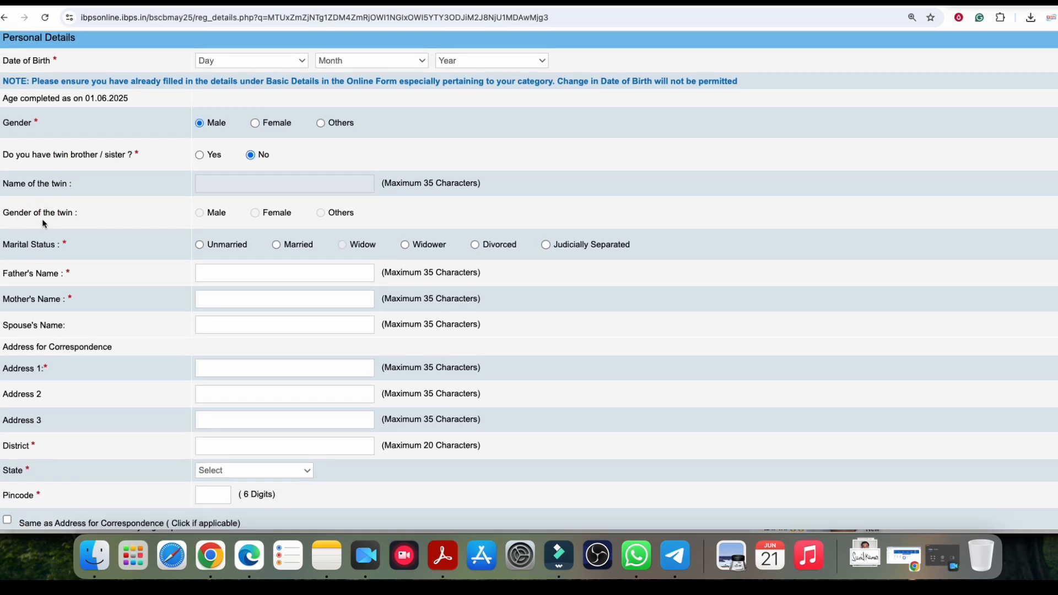
click(74, 217)
click(71, 181)
scroll(230, 191, down, 4)
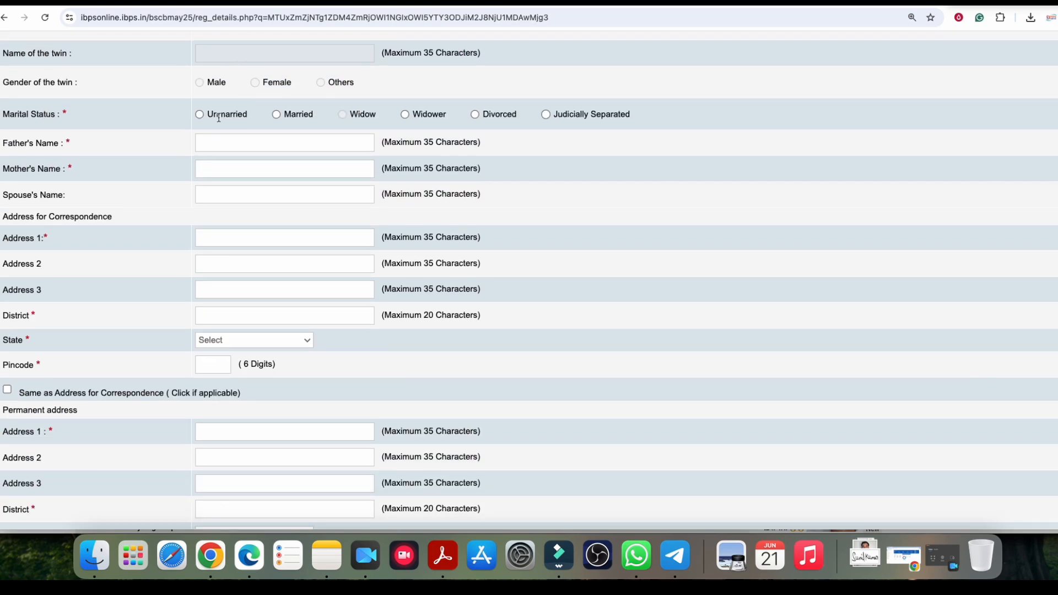
click(80, 116)
Step: Set marital status to Unmarried after briefly switching to Married
click(200, 114)
click(233, 145)
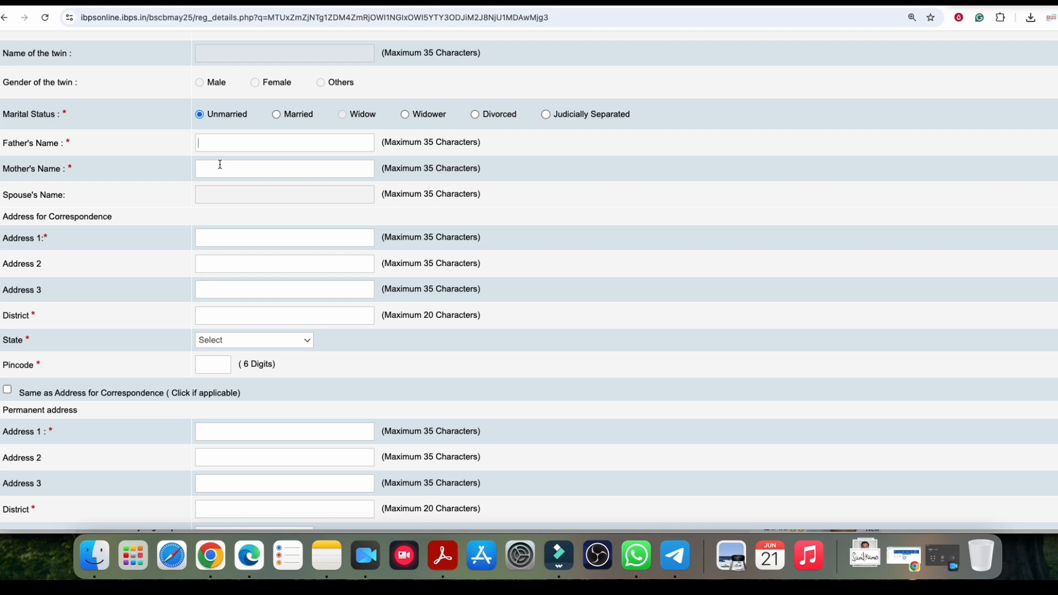
click(277, 114)
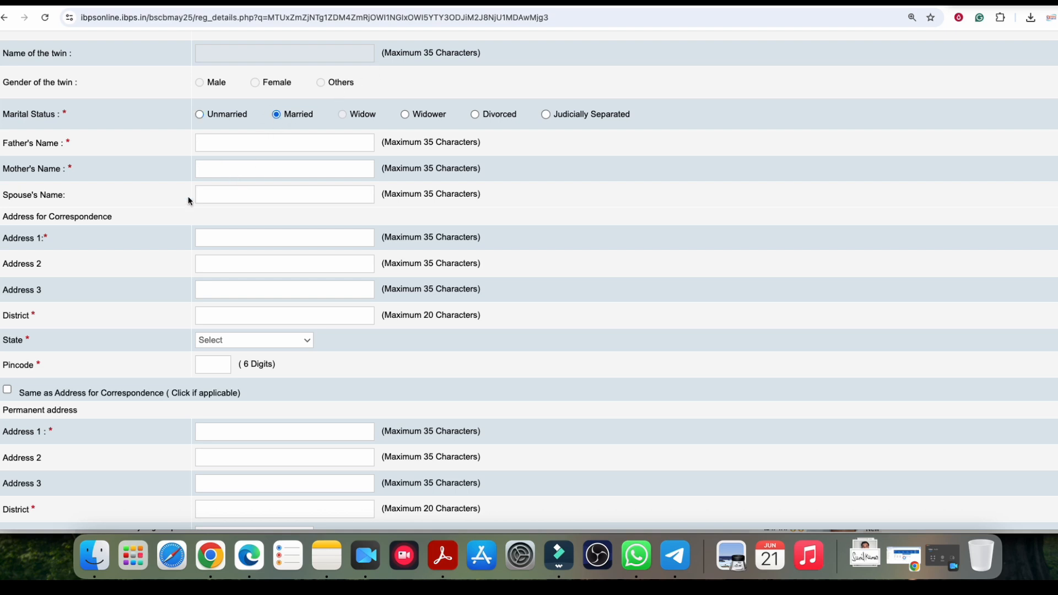
click(217, 196)
click(201, 114)
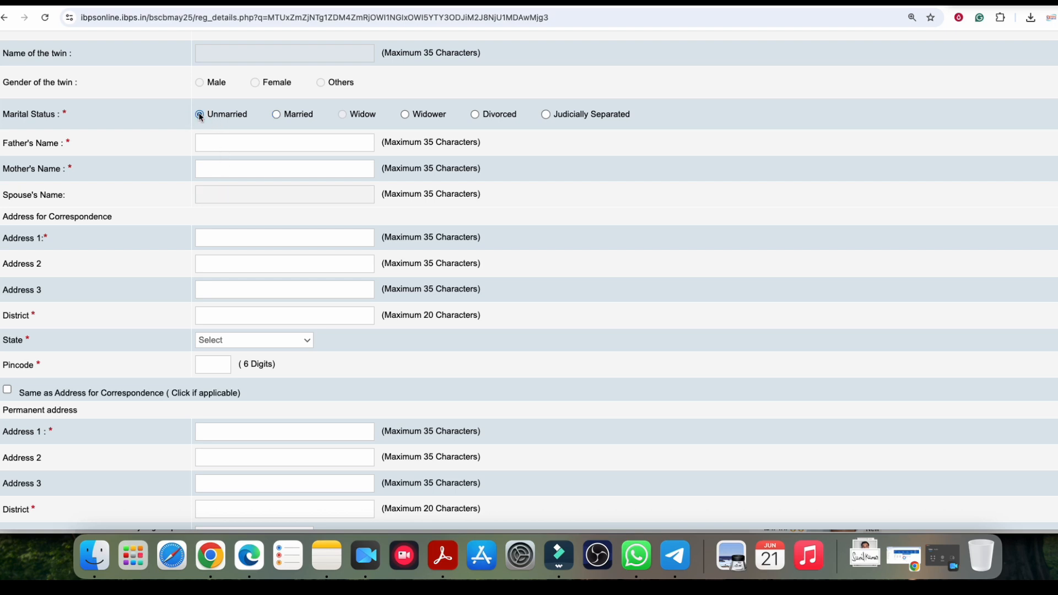
Step: Select BIHAR as the correspondence address state
scroll(135, 190, down, 3)
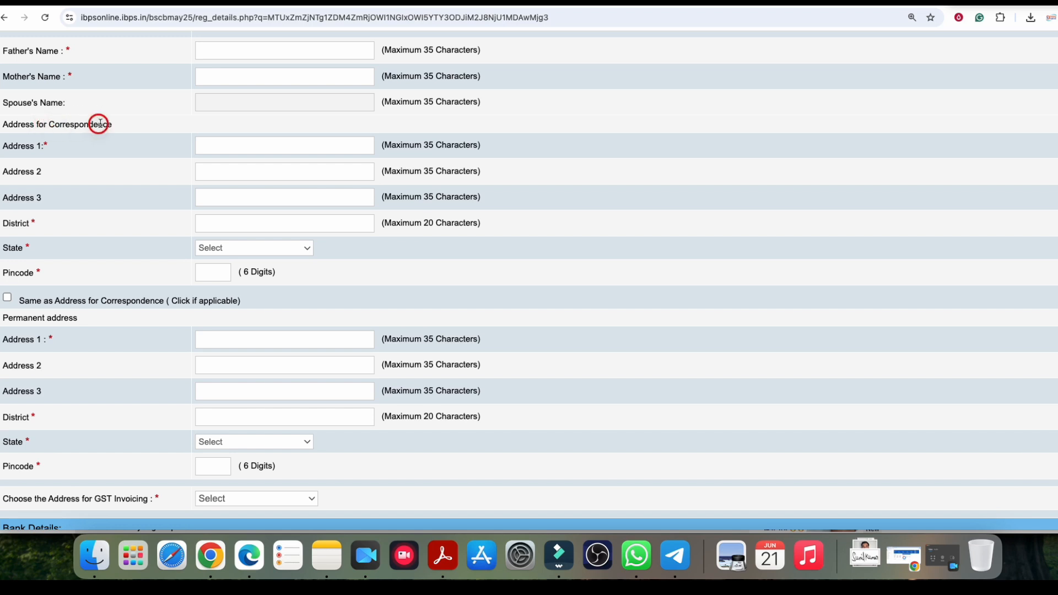
click(222, 198)
click(218, 168)
scroll(209, 187, down, 1)
scroll(224, 196, down, 1)
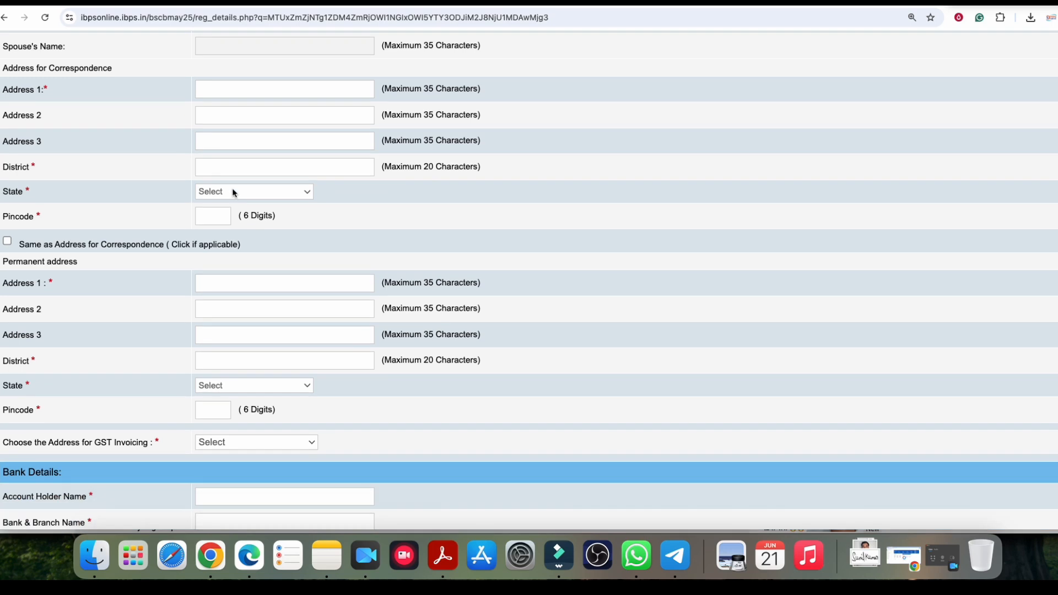
click(233, 187)
click(221, 263)
Step: Use the Correspondence Address for GST invoicing
scroll(117, 237, down, 1)
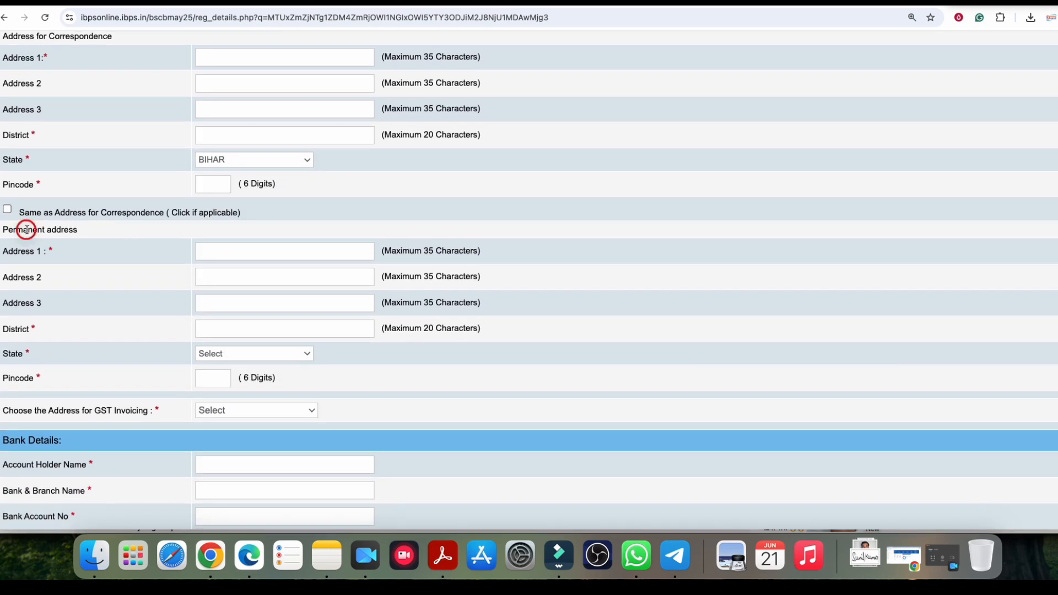
scroll(86, 228, down, 1)
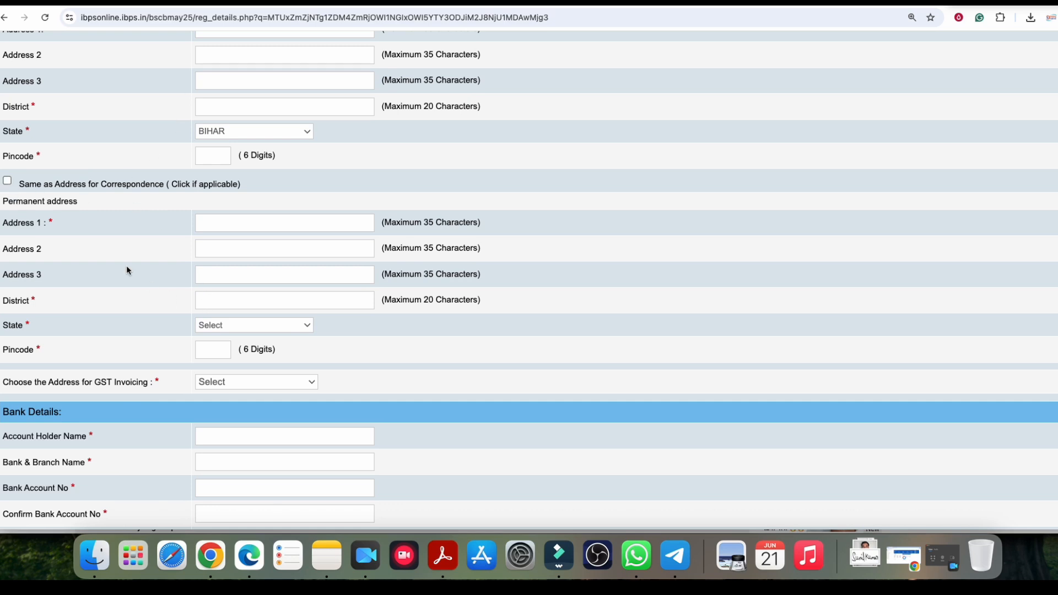
scroll(128, 269, down, 6)
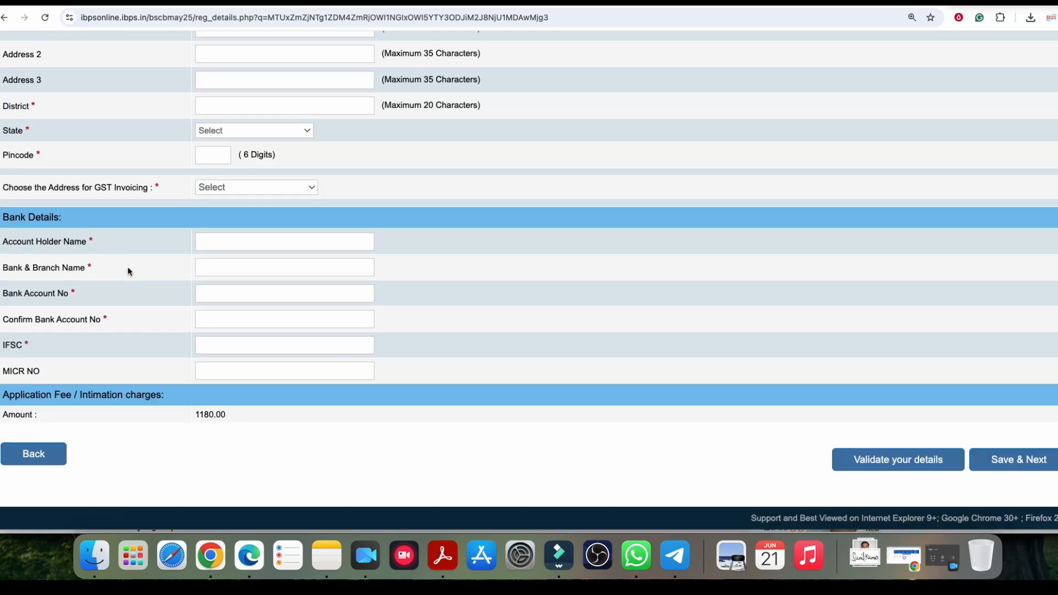
click(239, 189)
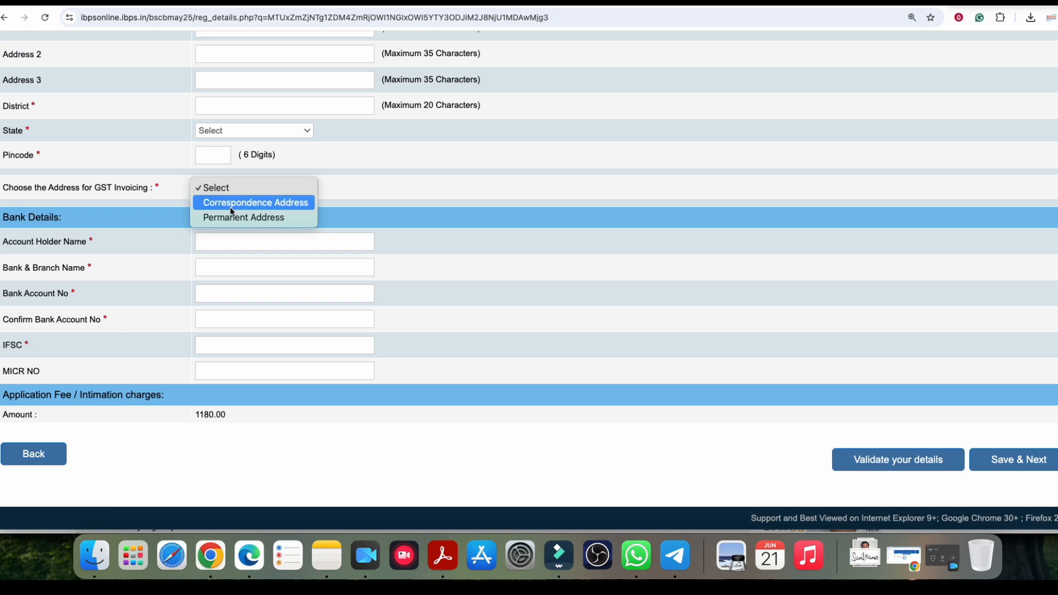
click(232, 207)
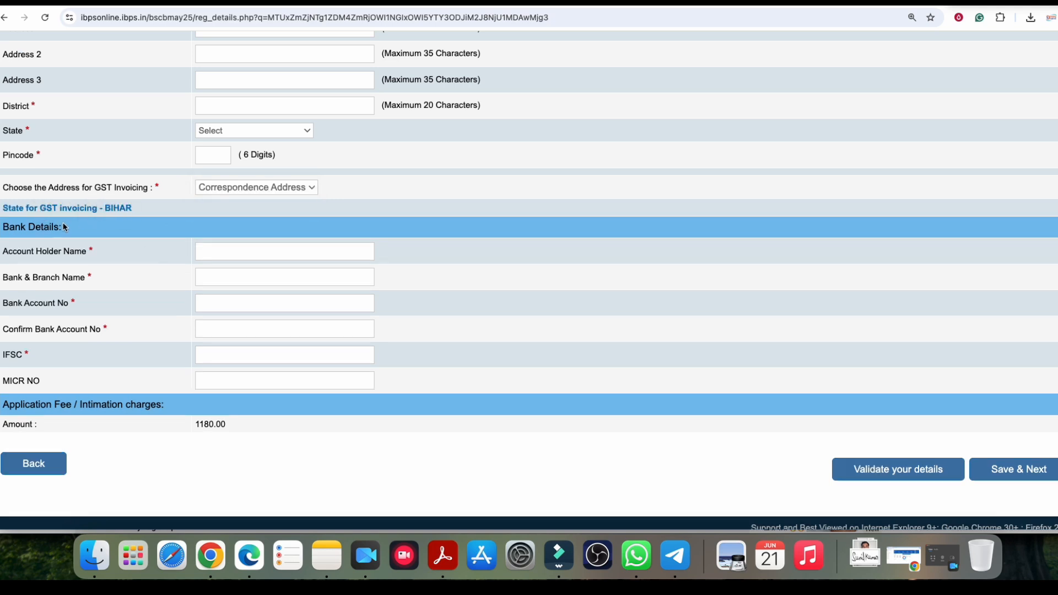
Step: Go through the account holder and IFSC fields and validate the details for errors
scroll(66, 238, down, 1)
click(248, 241)
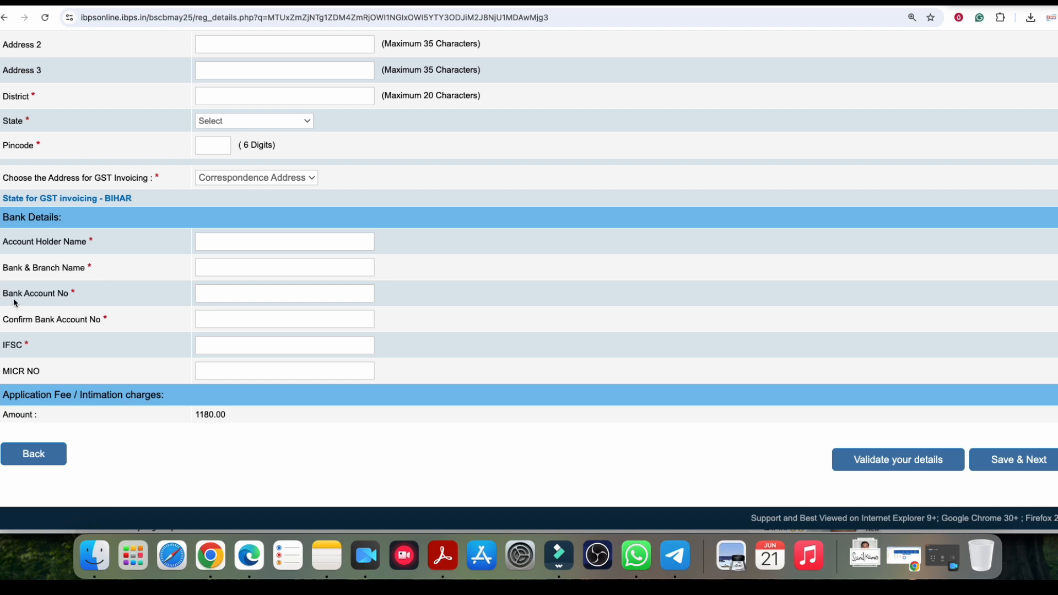
click(204, 346)
click(883, 461)
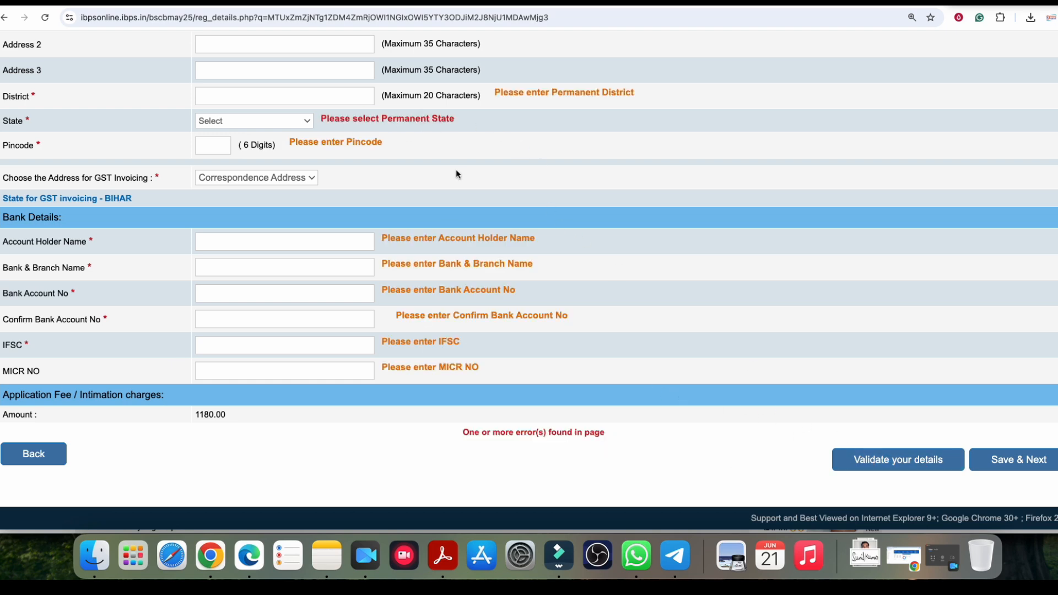
scroll(444, 259, up, 6)
scroll(474, 261, up, 10)
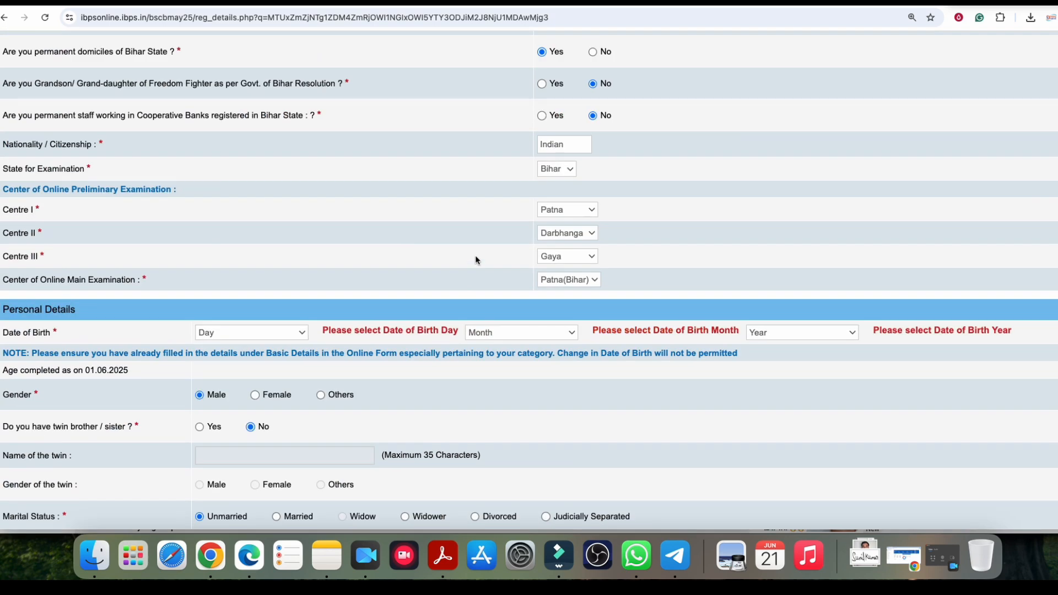
scroll(474, 262, down, 16)
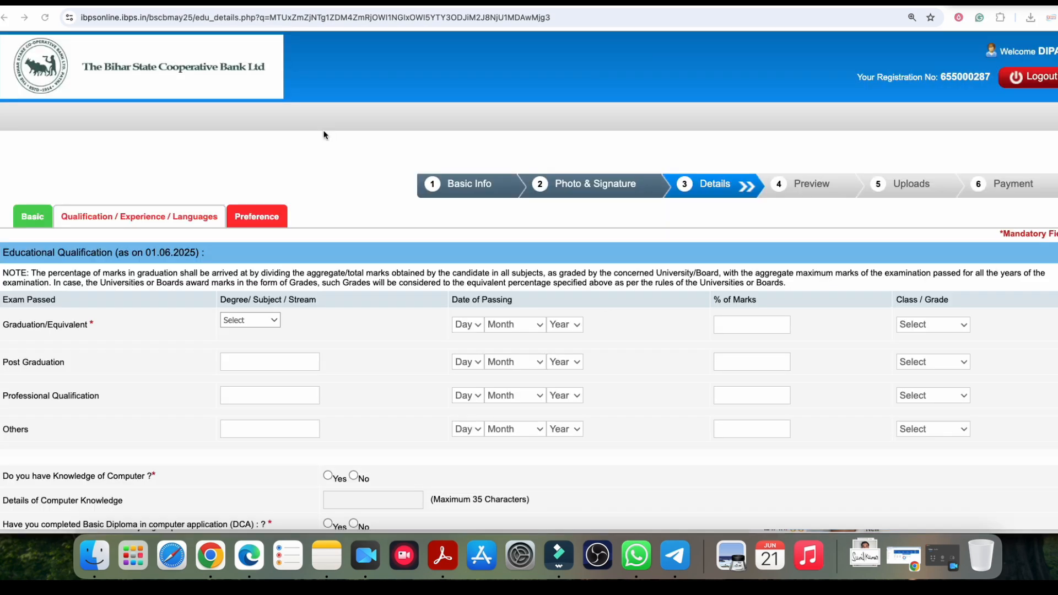
Step: Set the graduation stream to Science
scroll(345, 199, down, 5)
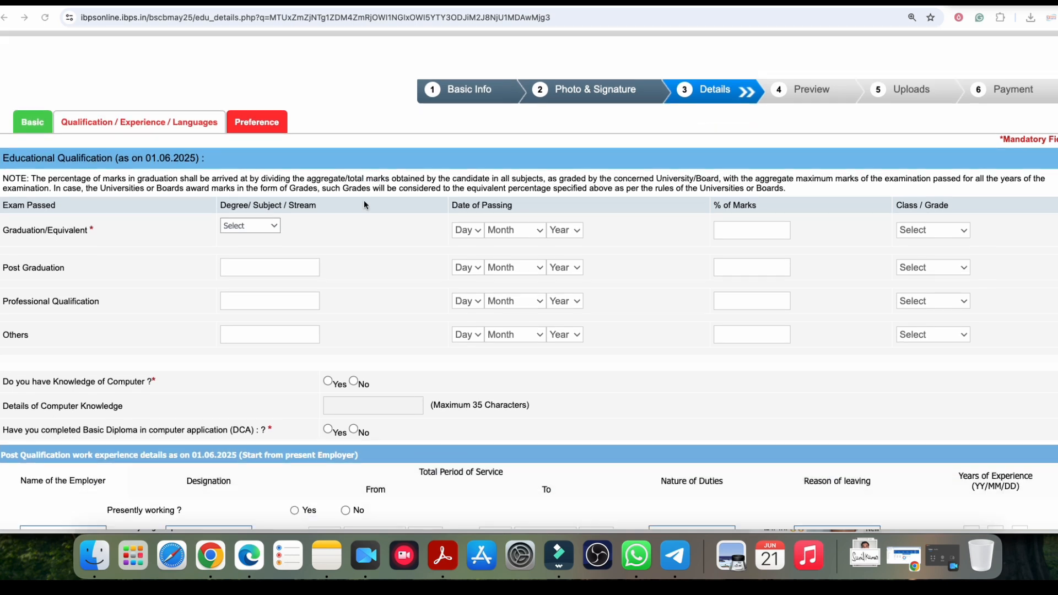
scroll(128, 158, down, 1)
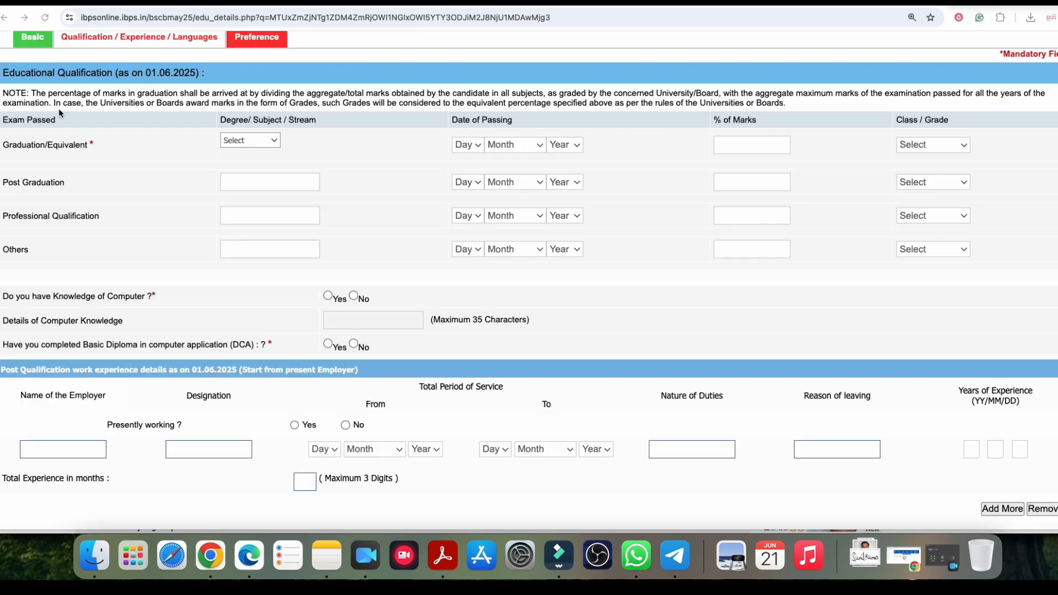
drag(147, 74, 176, 74)
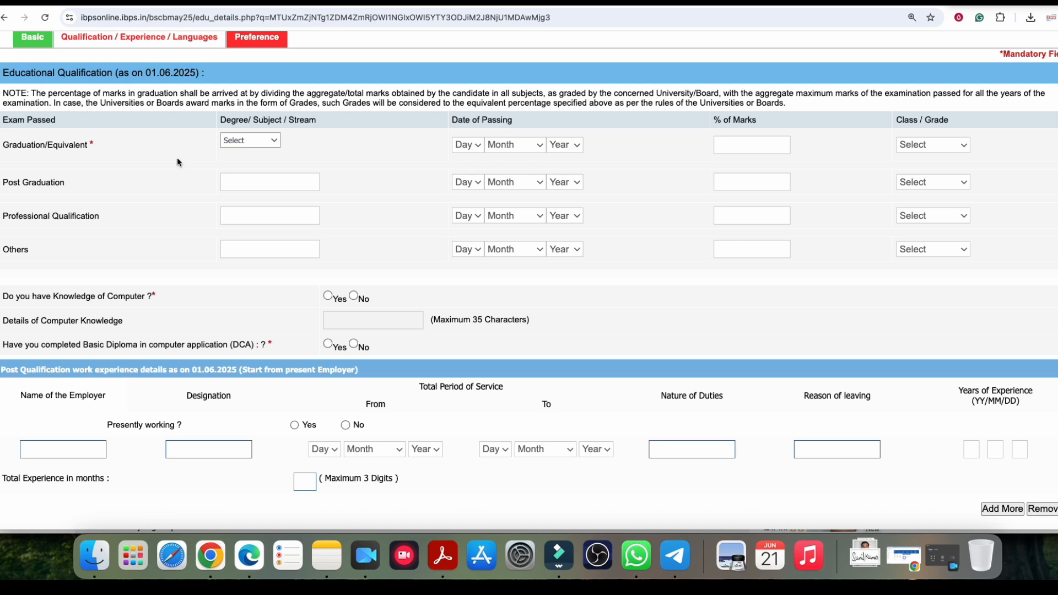
click(239, 141)
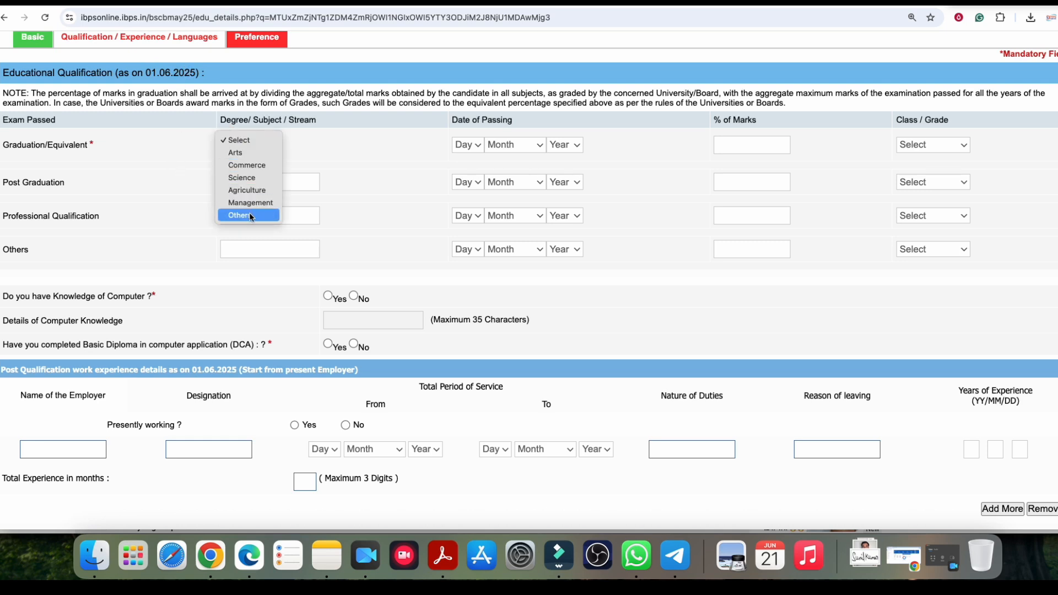
click(237, 153)
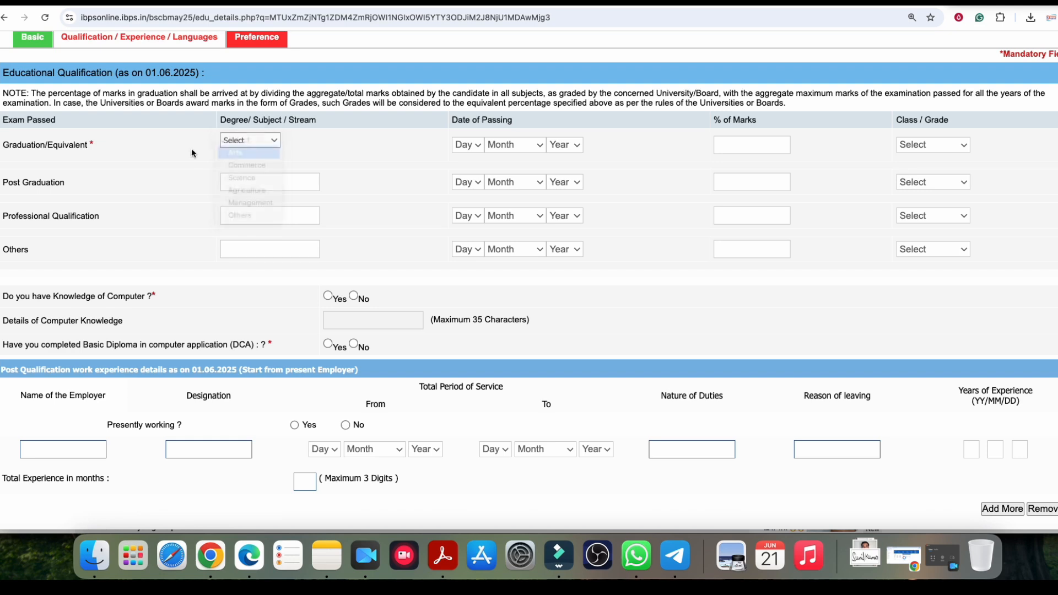
click(237, 146)
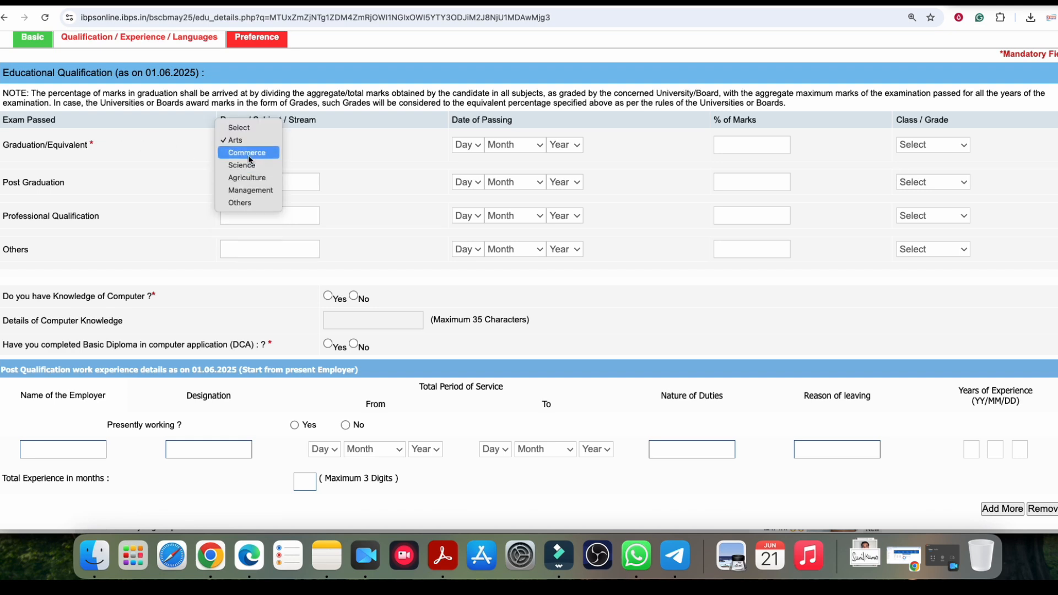
click(249, 154)
click(246, 145)
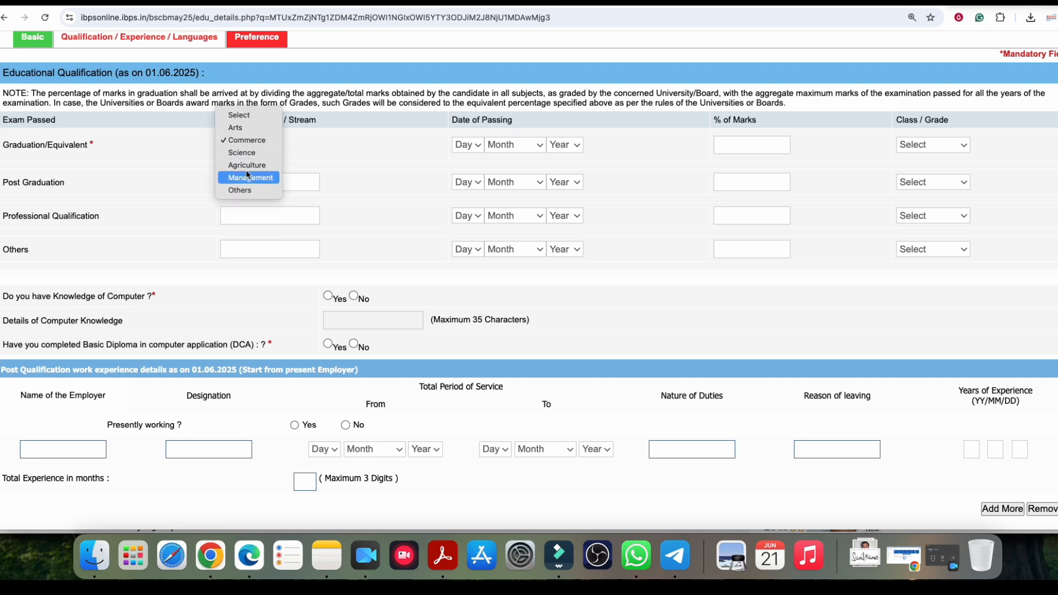
click(243, 153)
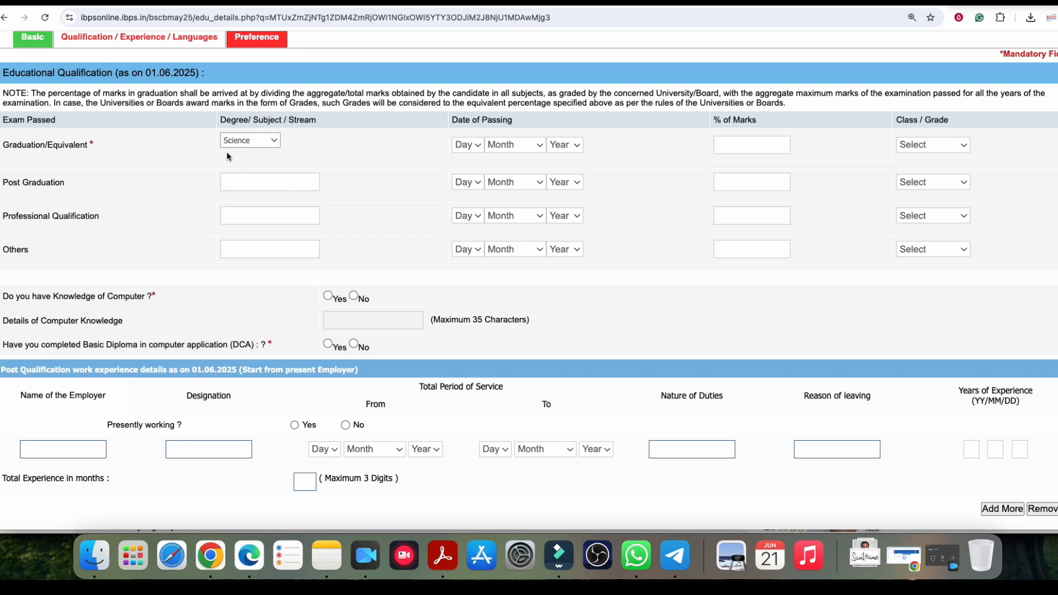
click(243, 143)
click(132, 156)
Step: Enter graduation passing date 03 May 2023, 60.00% marks, and First Class
click(467, 145)
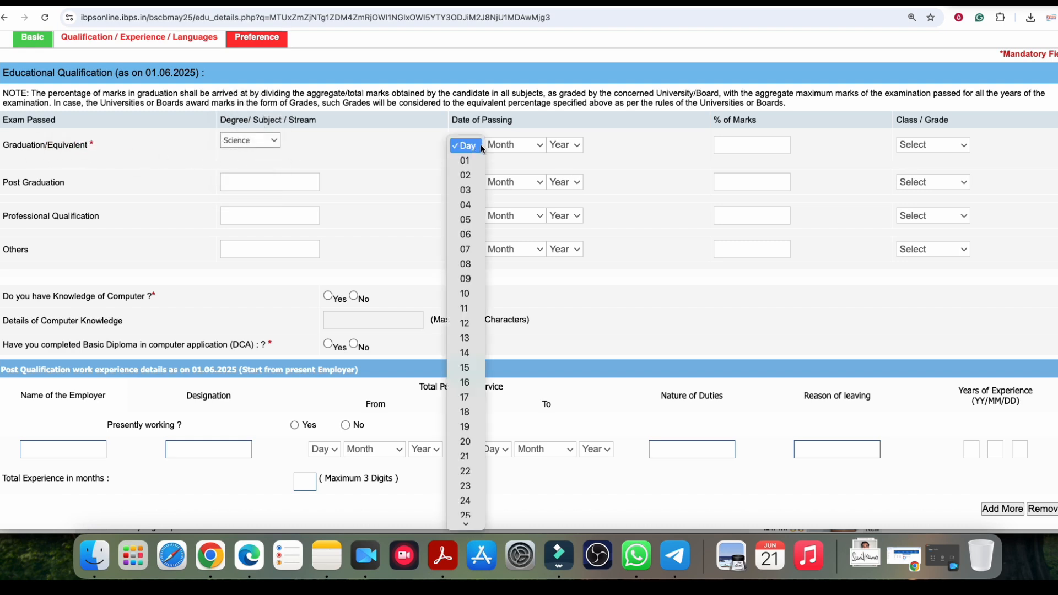
click(468, 175)
click(512, 145)
click(501, 220)
click(565, 144)
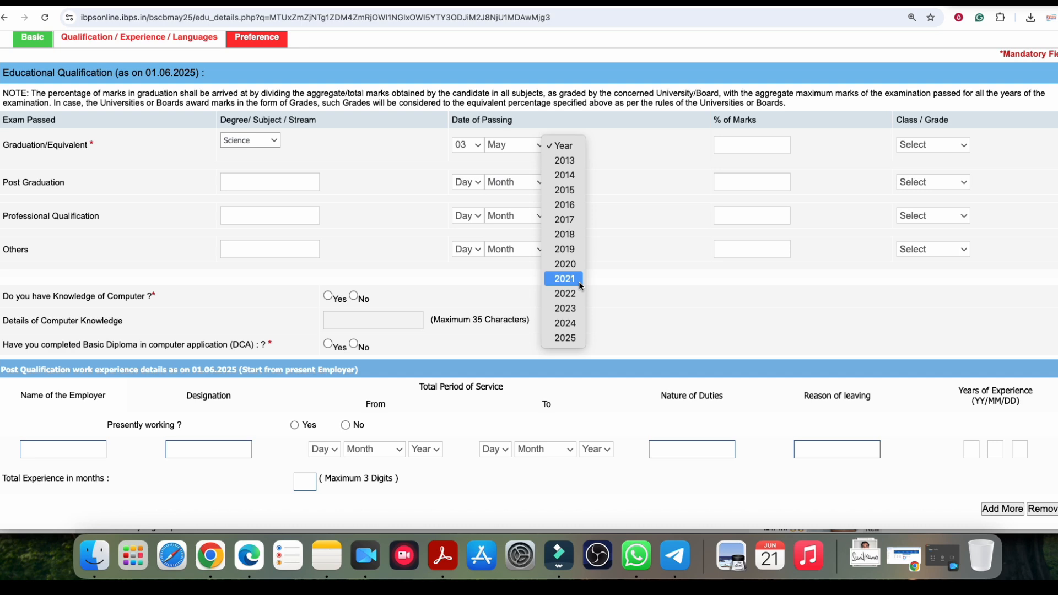
click(571, 310)
click(732, 142)
text(60.00)
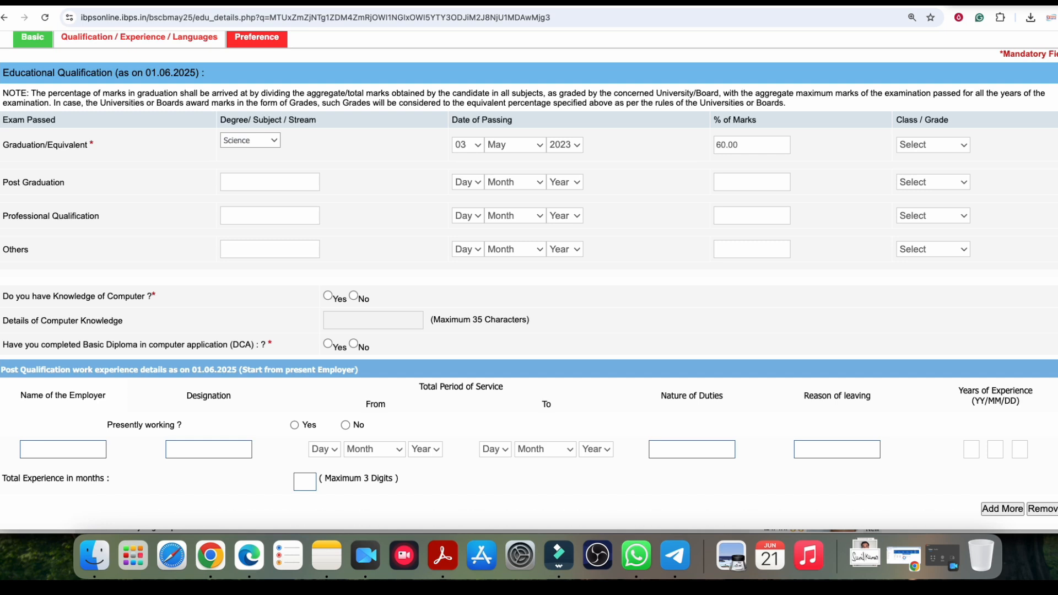
click(939, 145)
click(932, 161)
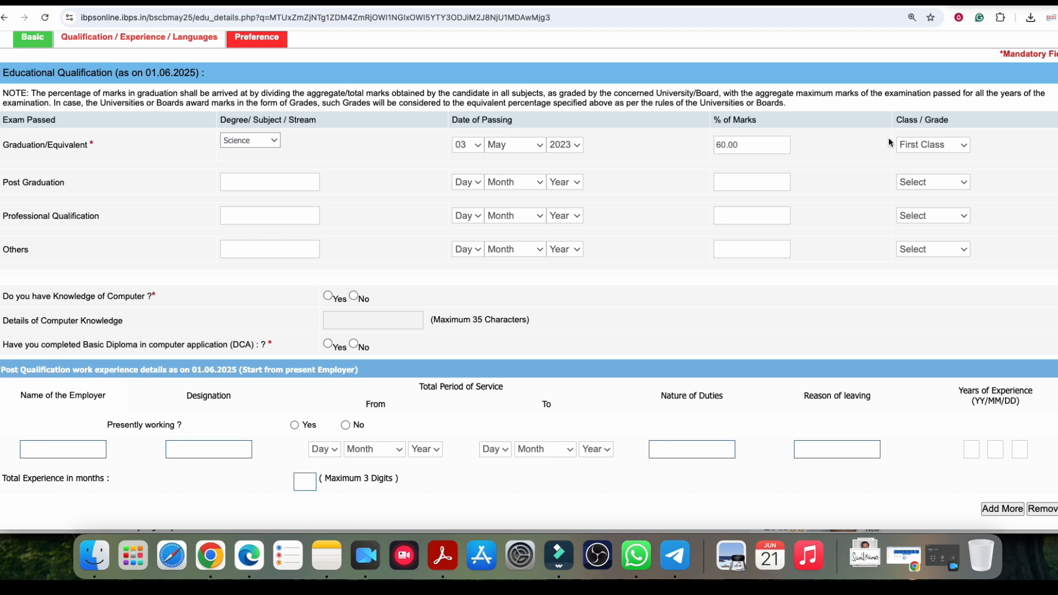
Step: Look over the Professional Qualification and Others degree entries, leaving them blank
click(363, 97)
click(287, 100)
click(400, 101)
click(625, 95)
click(680, 95)
click(735, 120)
scroll(345, 214, down, 2)
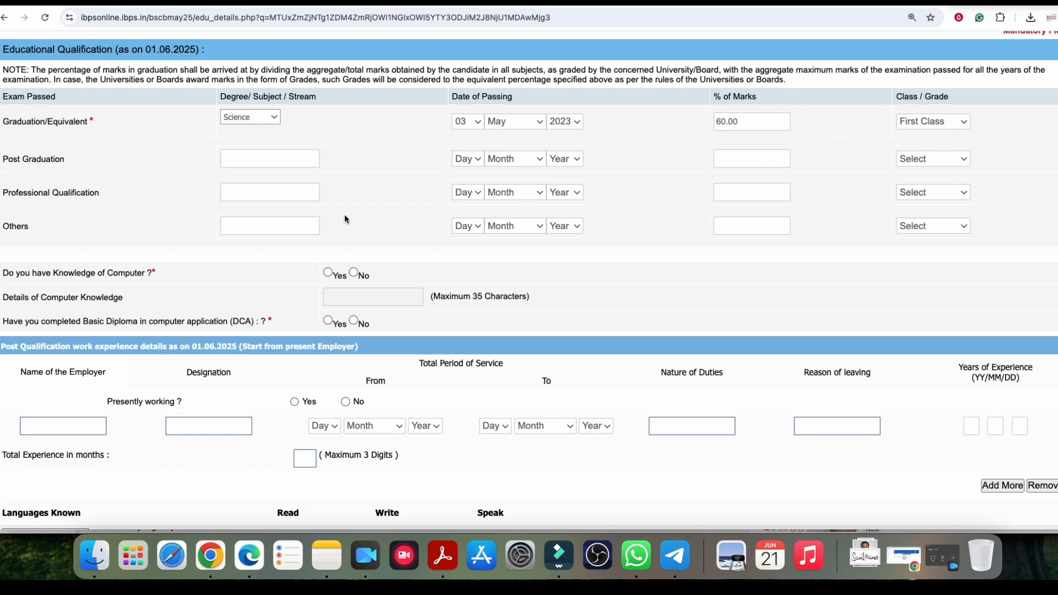
click(66, 177)
click(243, 177)
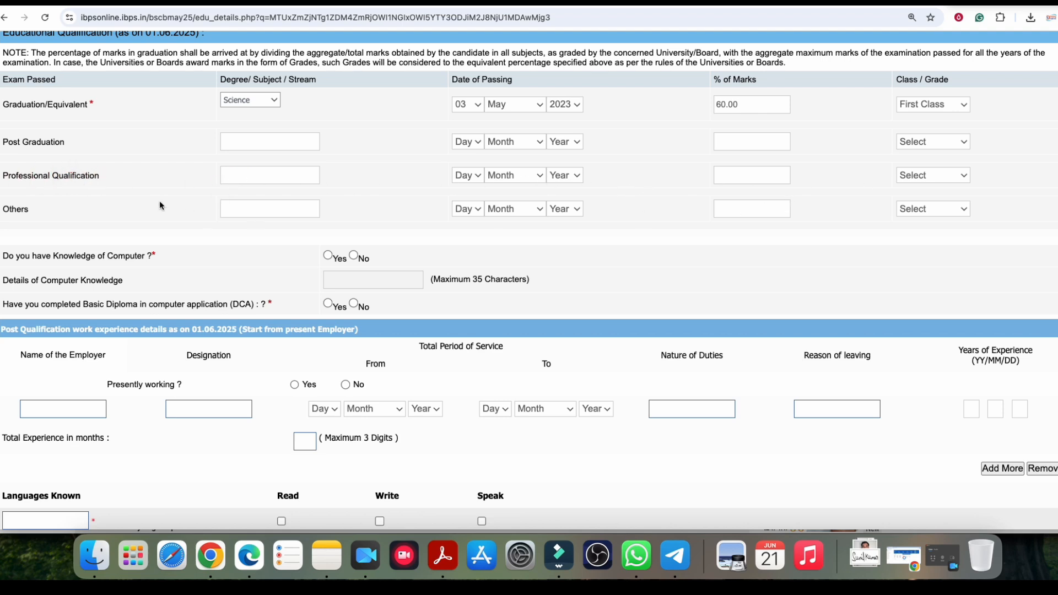
click(230, 211)
Step: Mark Yes for Knowledge of Computer and Yes for the Basic Diploma in Computer Application
scroll(349, 244, down, 5)
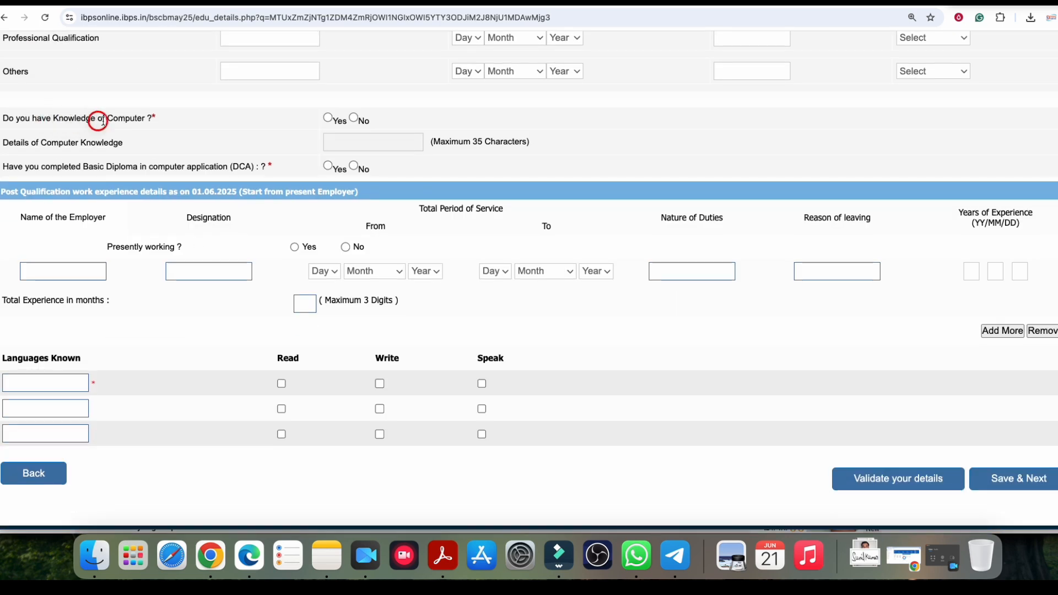
click(328, 118)
click(339, 142)
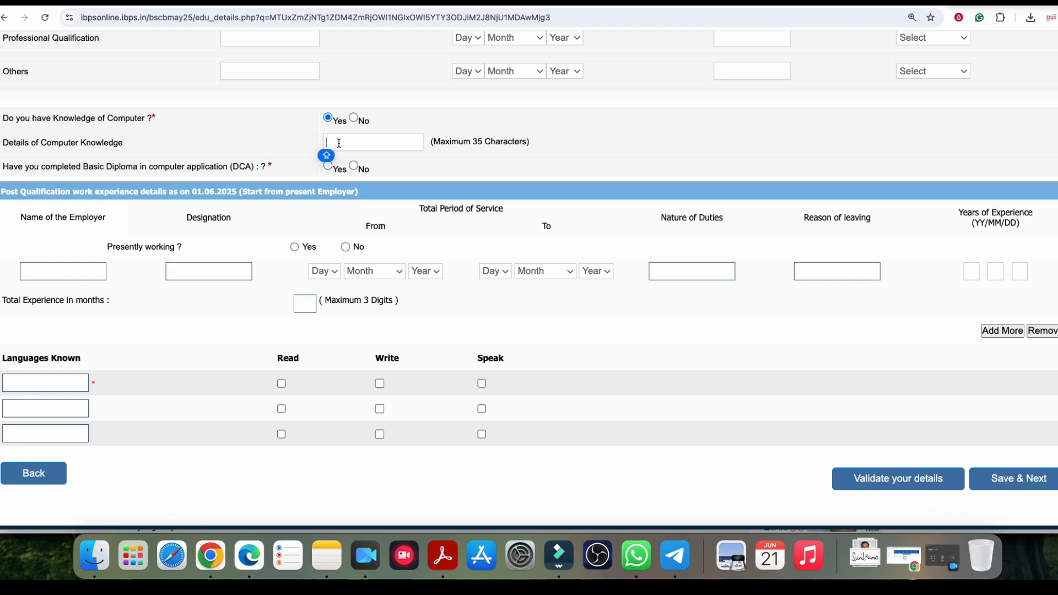
click(362, 147)
click(132, 167)
click(355, 166)
click(330, 166)
click(882, 2)
scroll(594, 203, down, 20)
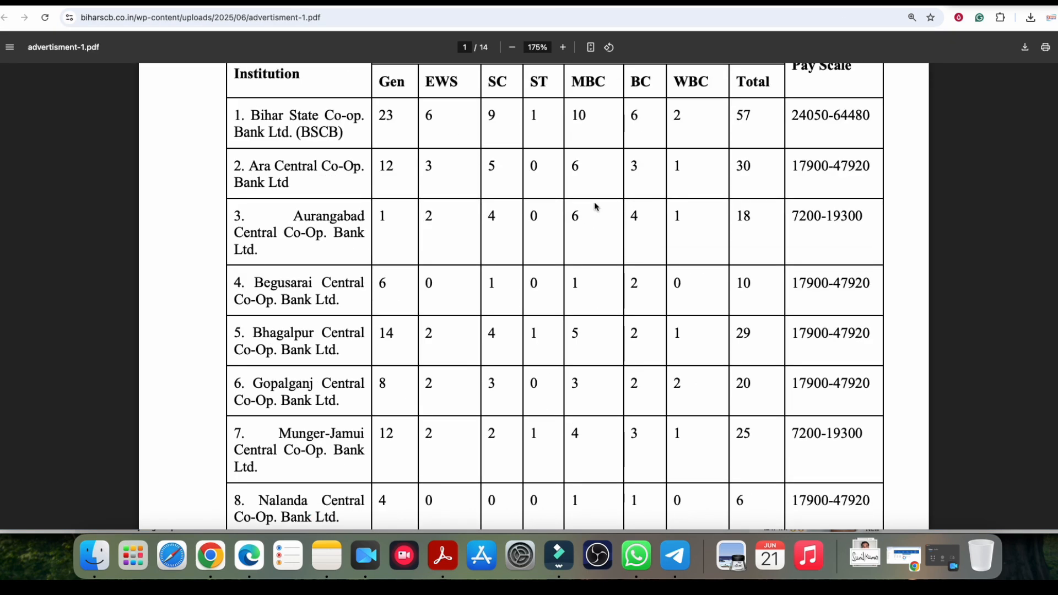
scroll(517, 213, up, 5)
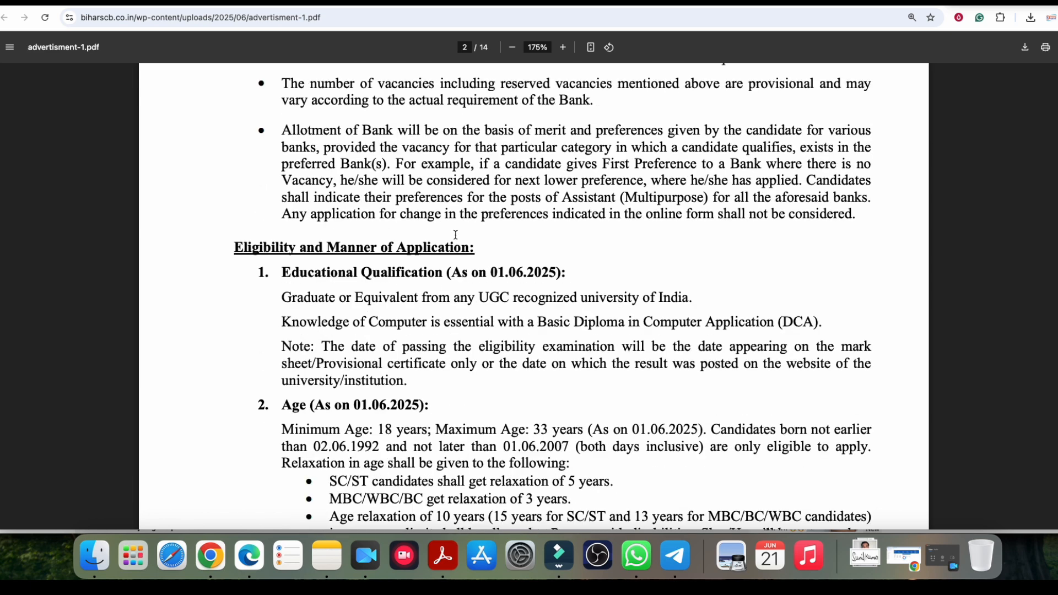
drag(330, 269, 460, 271)
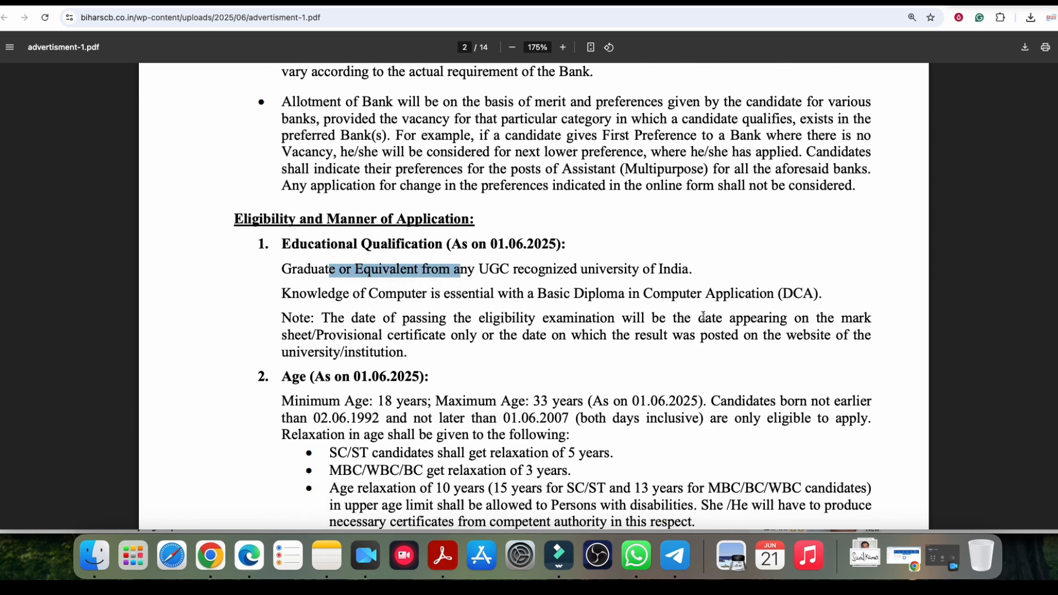
drag(527, 295, 783, 295)
drag(370, 295, 518, 296)
click(532, 299)
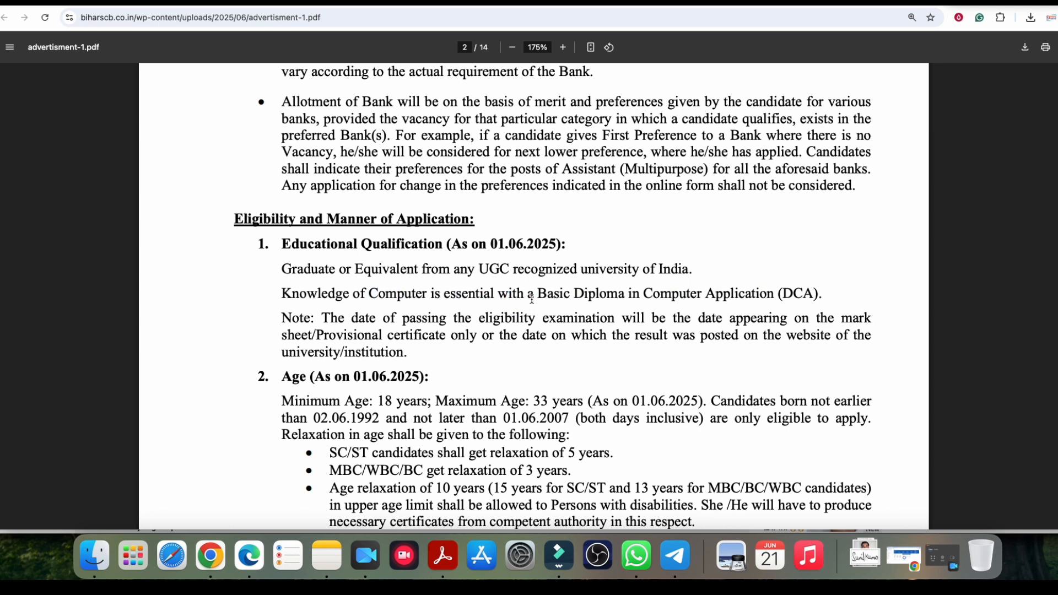
Step: Answer No to Presently working, removing the extra work experience row
click(619, 5)
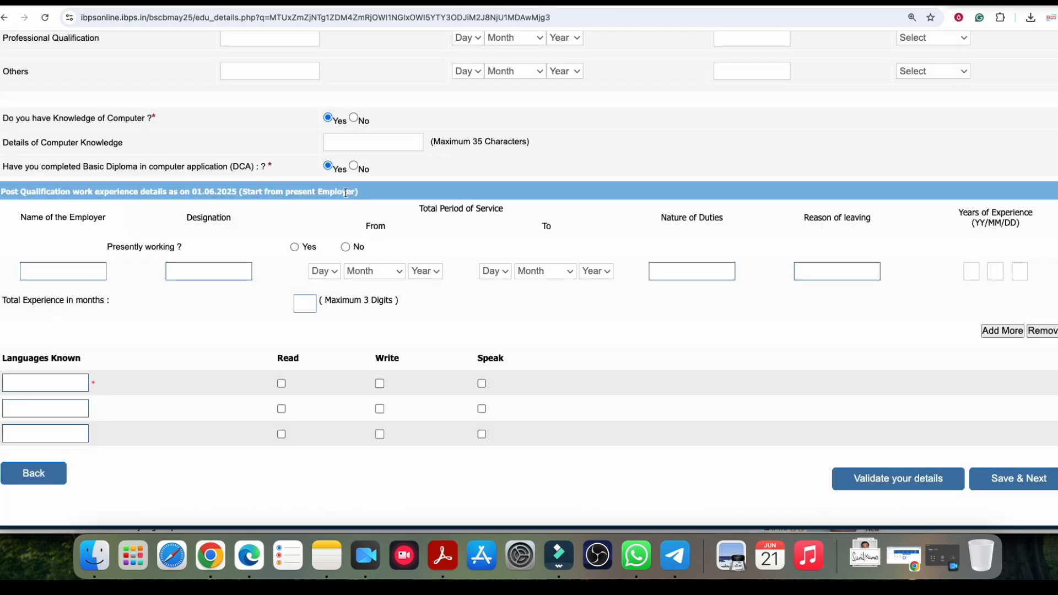
scroll(260, 208, down, 2)
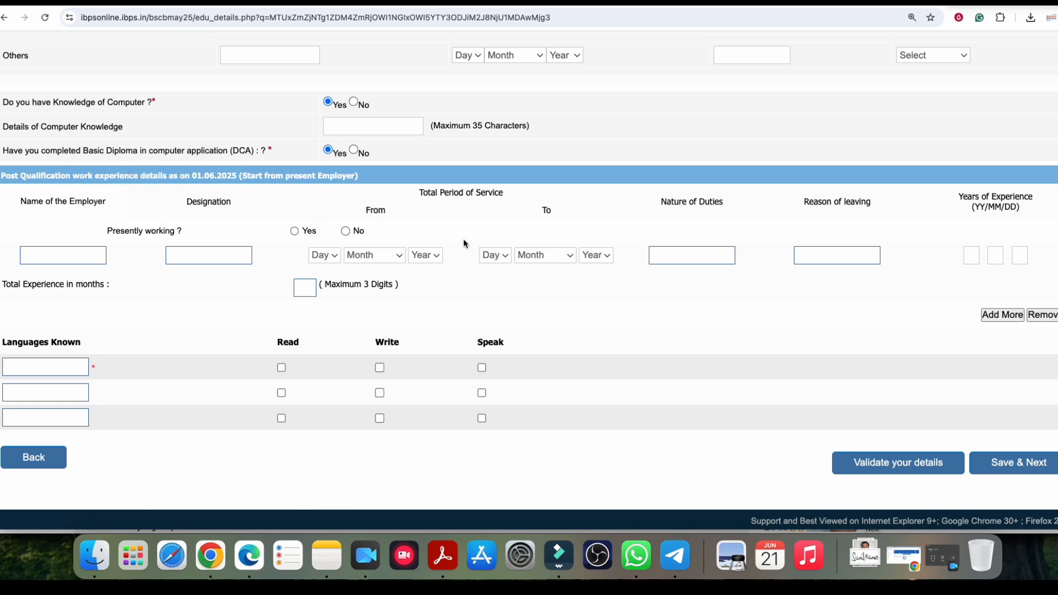
click(995, 317)
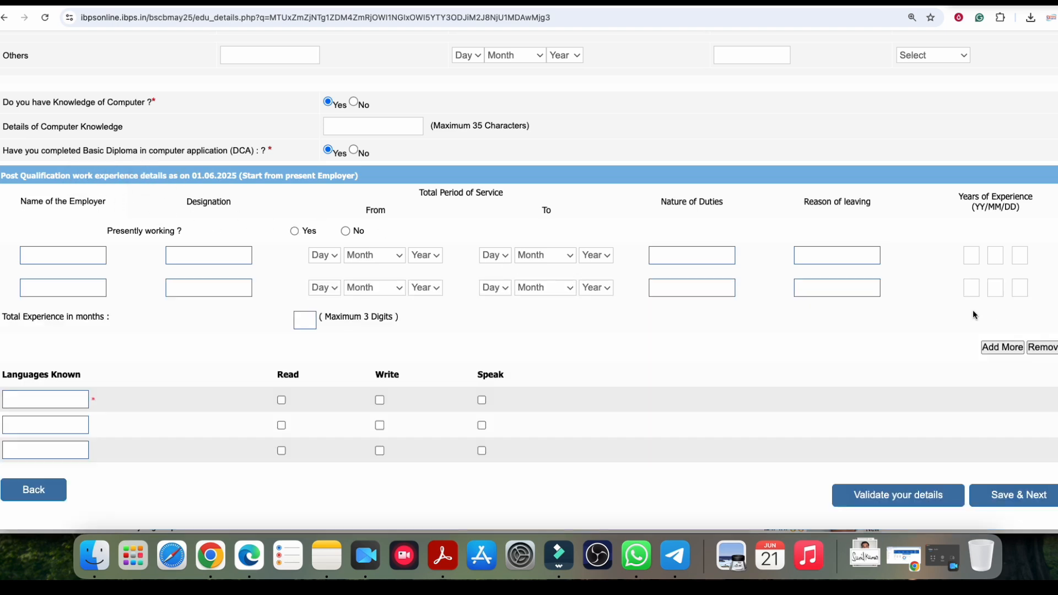
click(1044, 346)
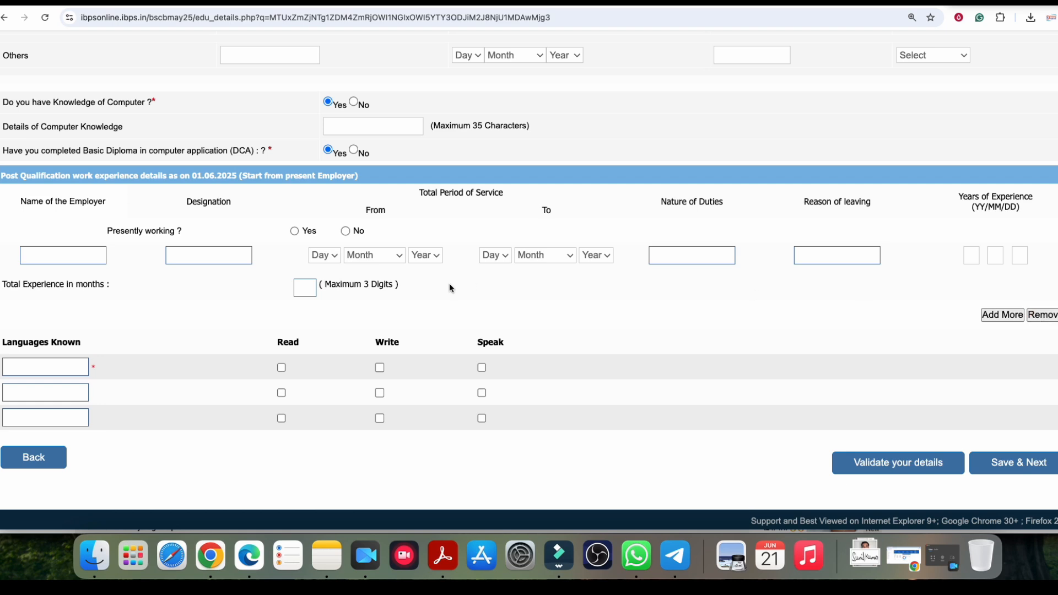
click(347, 231)
scroll(331, 279, down, 1)
Step: Add HINDI as a known language with Read, Write and Speak ticked
click(44, 365)
text(hin)
key(BackSpace)
key(BackSpace)
key(BackSpace)
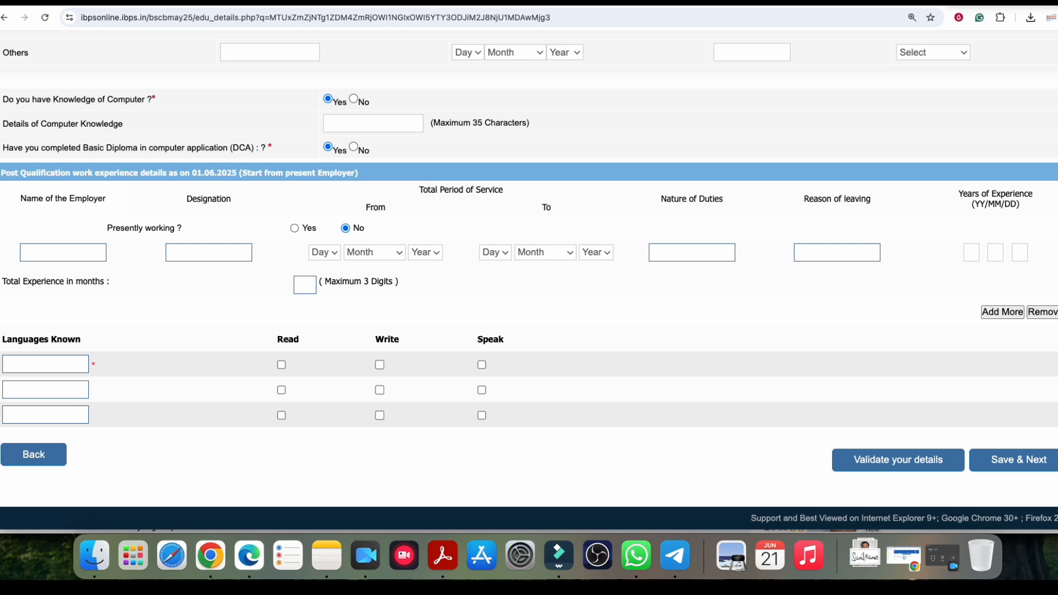
click(22, 365)
text(HINDI)
click(282, 365)
click(381, 366)
click(482, 365)
Step: Add ENGLISH with Read, Write and Speak ticked and save the page
click(43, 389)
text(ENGLISH)
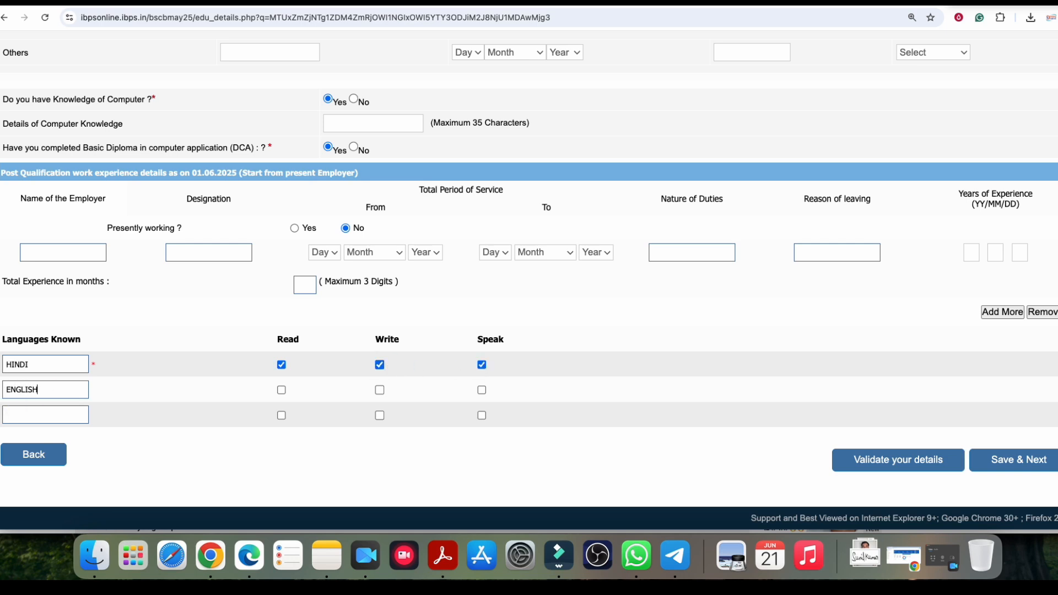
click(282, 390)
click(380, 390)
click(482, 389)
click(995, 458)
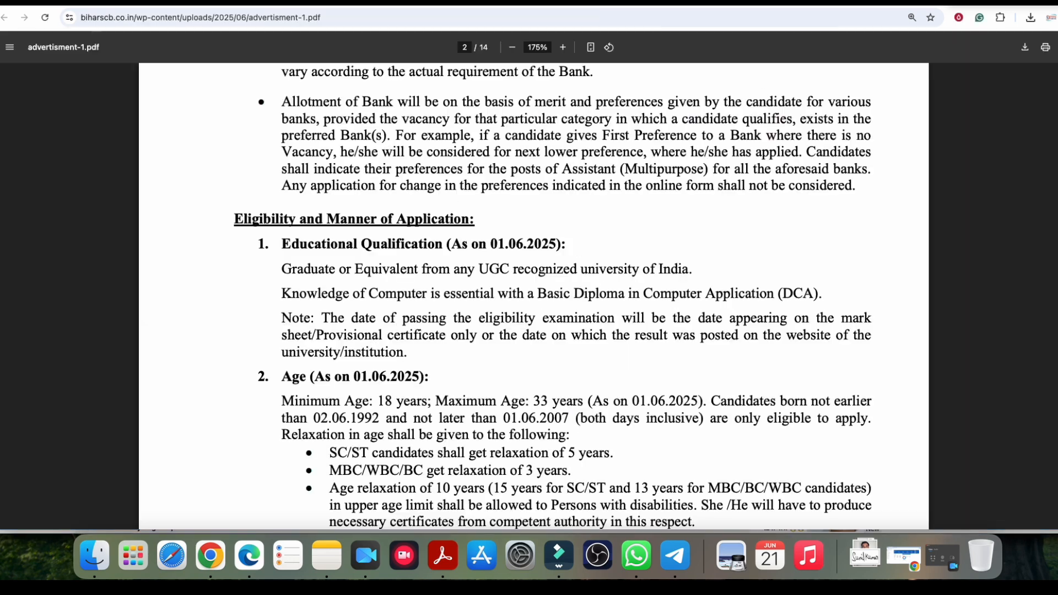
scroll(612, 221, up, 20)
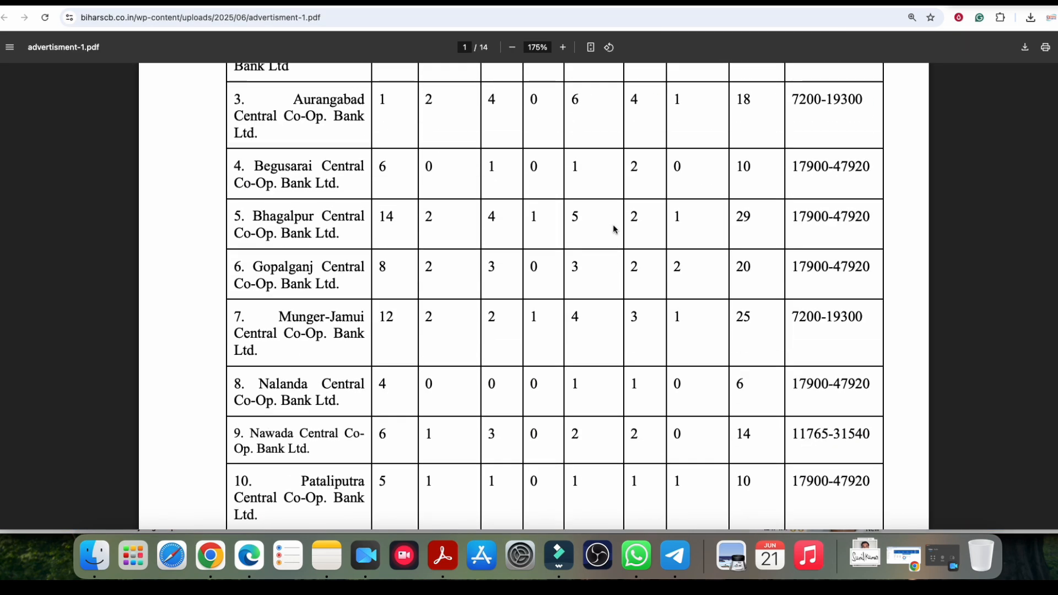
scroll(624, 227, down, 5)
drag(252, 193, 369, 196)
click(339, 193)
click(260, 207)
drag(260, 208, 344, 210)
click(345, 210)
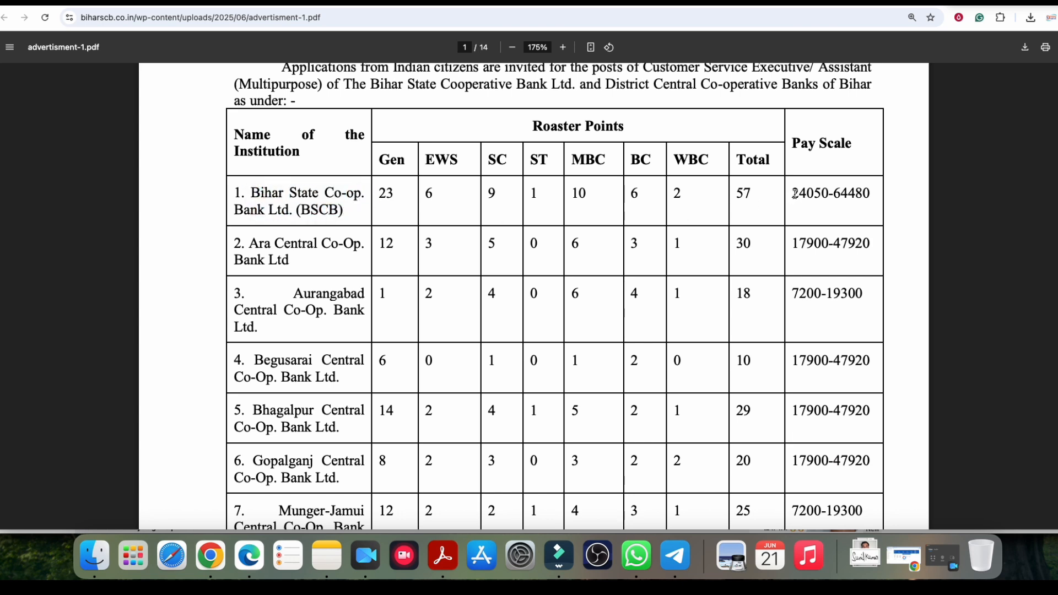
drag(792, 193, 867, 194)
drag(737, 193, 752, 194)
Step: Tick BSCB as the first bank preference on the IBPS form
click(607, 5)
click(78, 221)
click(875, 6)
Step: Review the Munger-Jamui and Gopalganj Central bank rows in the PDF vacancy table
scroll(677, 261, down, 1)
scroll(678, 261, down, 5)
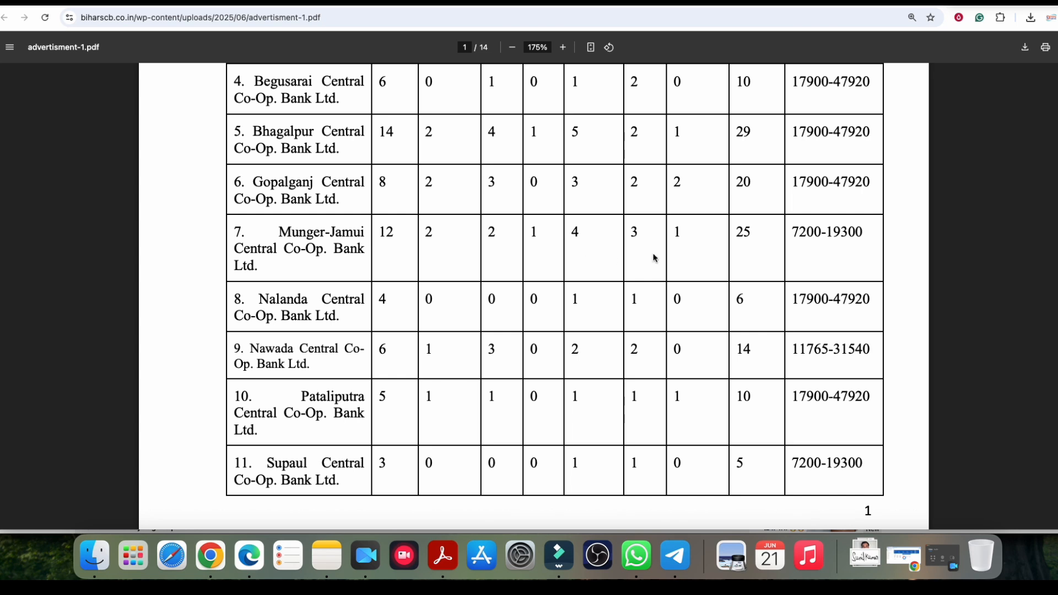
drag(279, 230, 354, 233)
drag(267, 249, 355, 251)
drag(263, 184, 330, 185)
drag(316, 199, 361, 200)
scroll(525, 283, down, 1)
scroll(449, 266, up, 2)
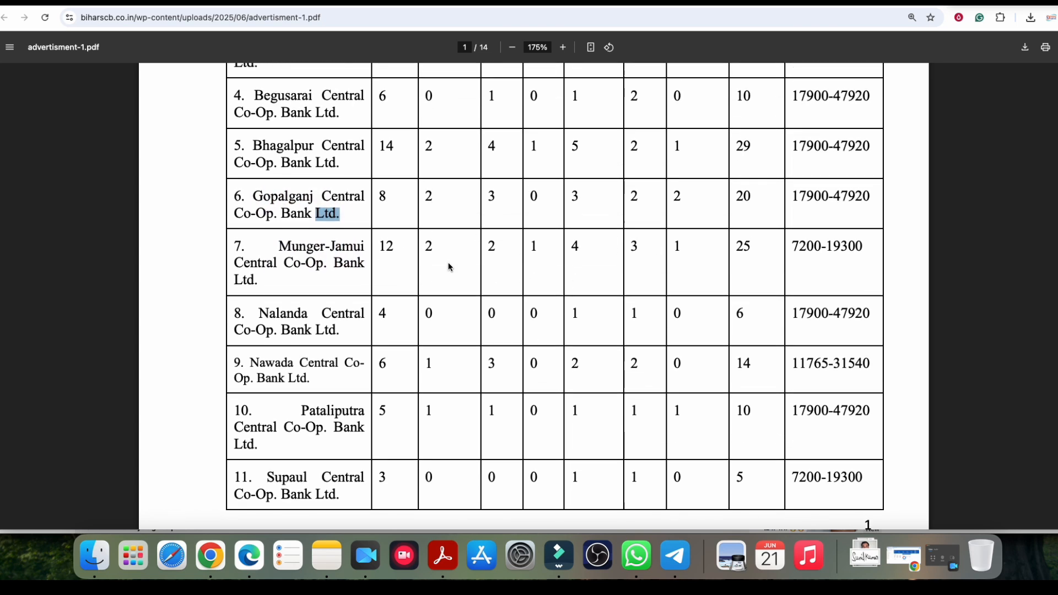
drag(258, 193, 363, 196)
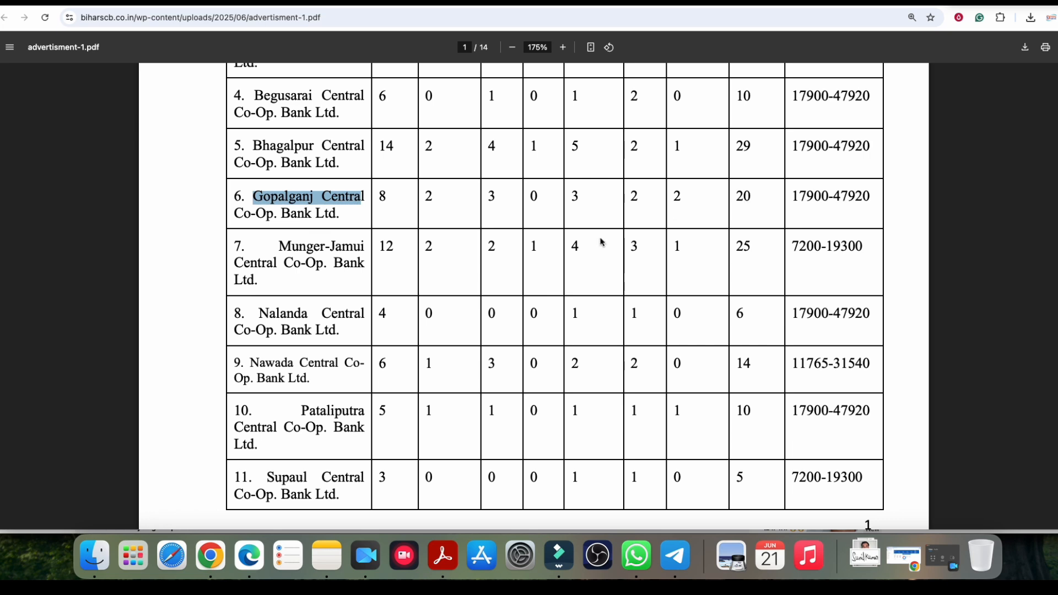
Step: Check the Pataliputra, Nalanda and Munger-Jamui (7200-19300) pay scales and the Begusarai bank row
scroll(527, 275, up, 5)
drag(269, 212, 346, 213)
scroll(333, 298, down, 1)
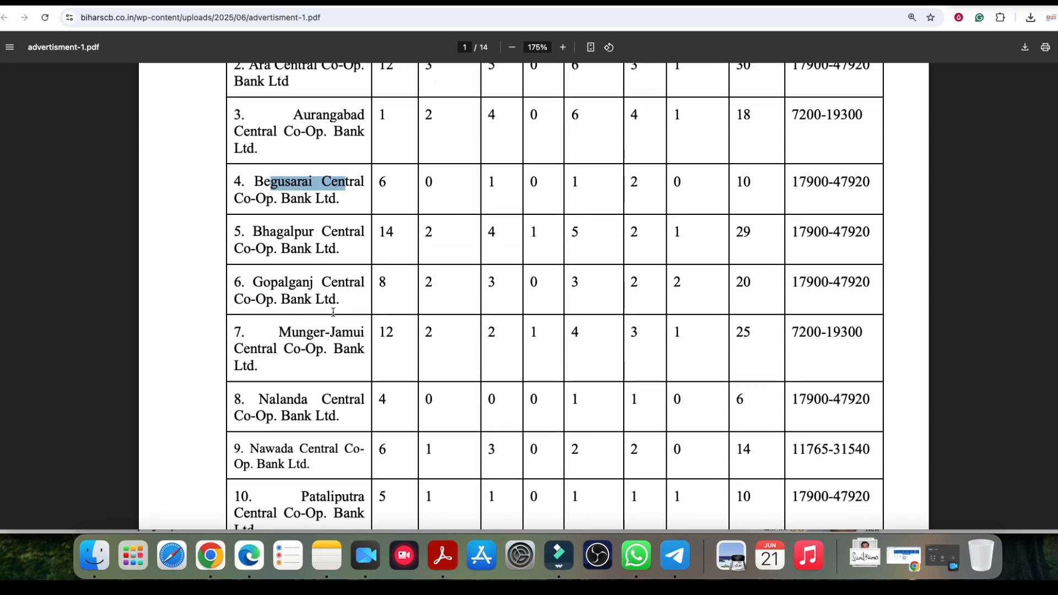
scroll(308, 377, down, 5)
drag(302, 379, 357, 394)
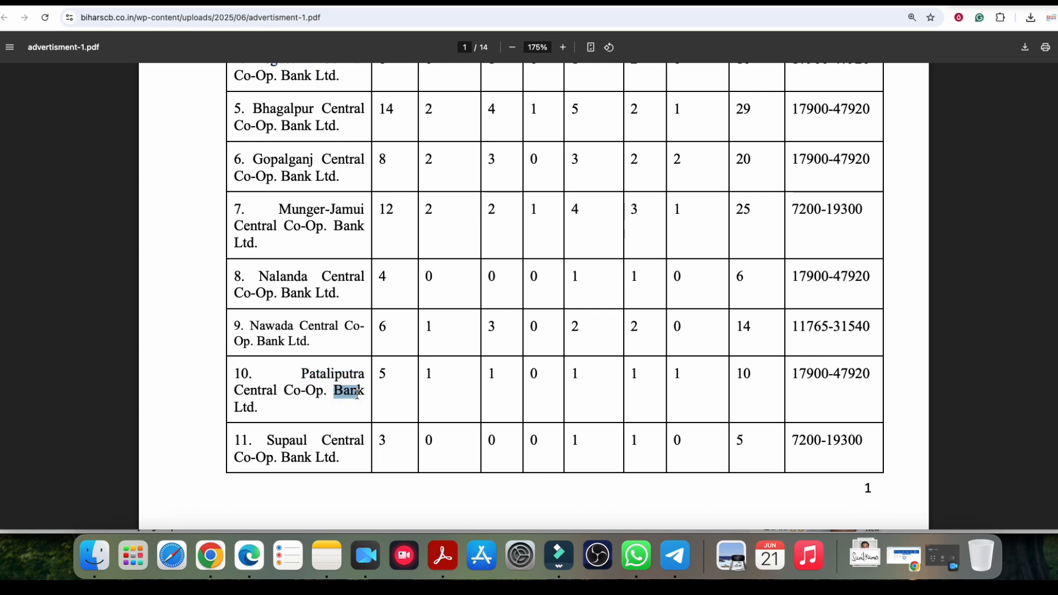
drag(792, 375, 863, 376)
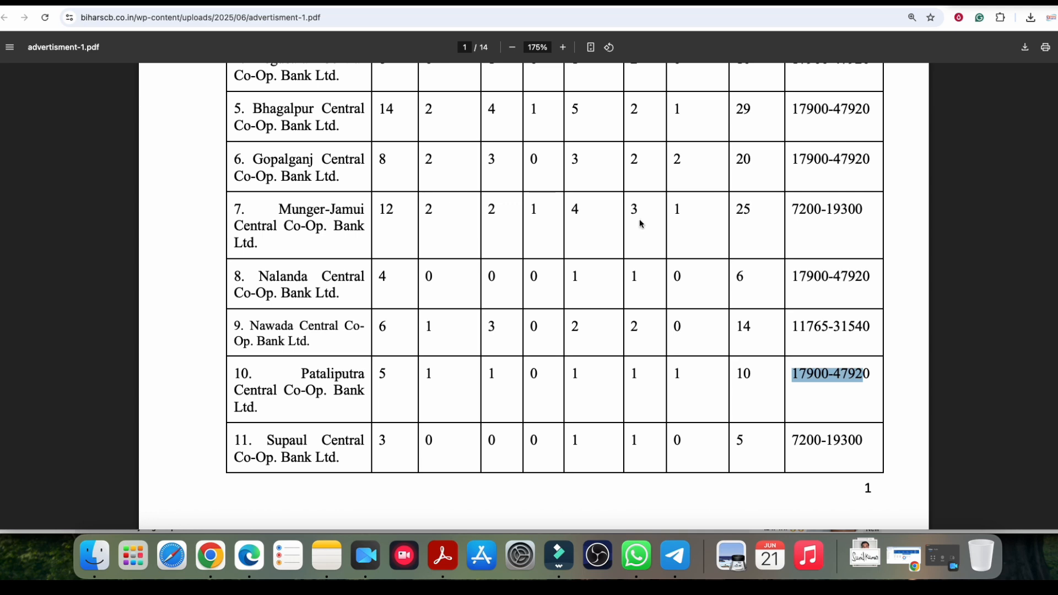
drag(792, 276, 856, 276)
double_click(302, 211)
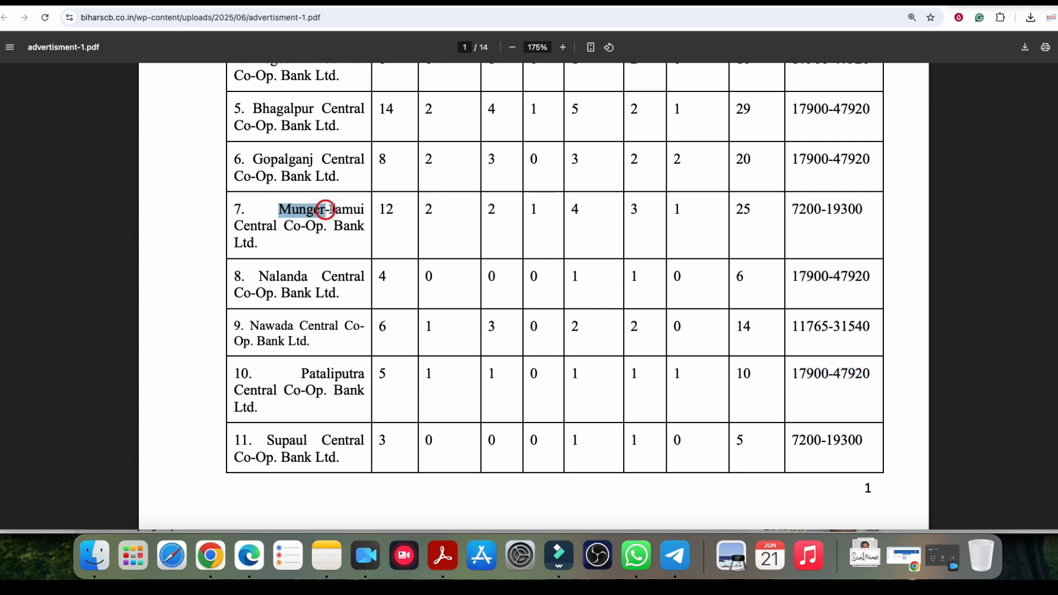
drag(796, 208, 863, 210)
scroll(731, 239, up, 3)
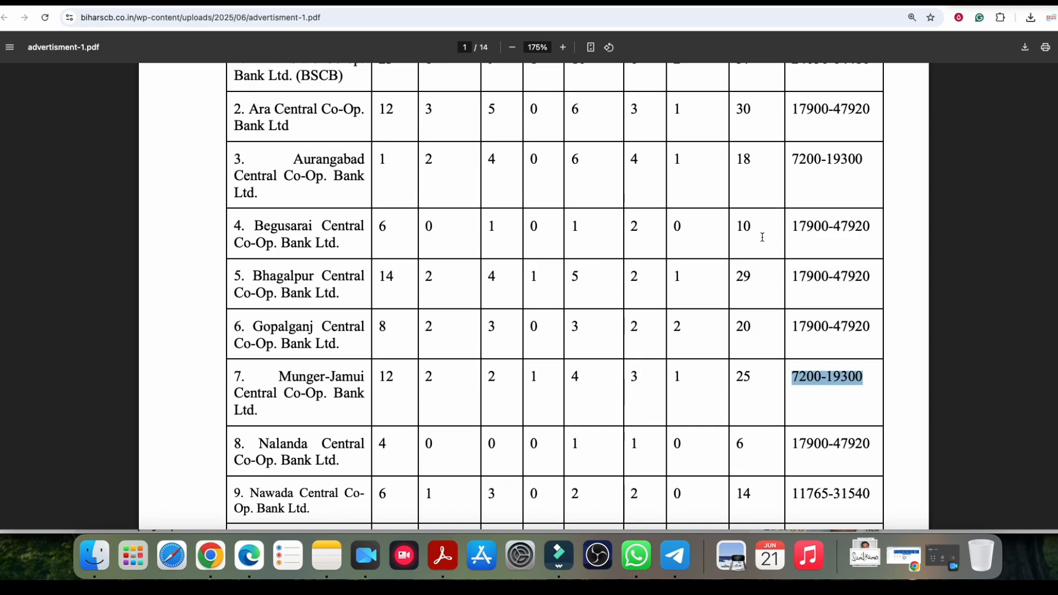
drag(298, 163, 776, 167)
drag(263, 226, 332, 229)
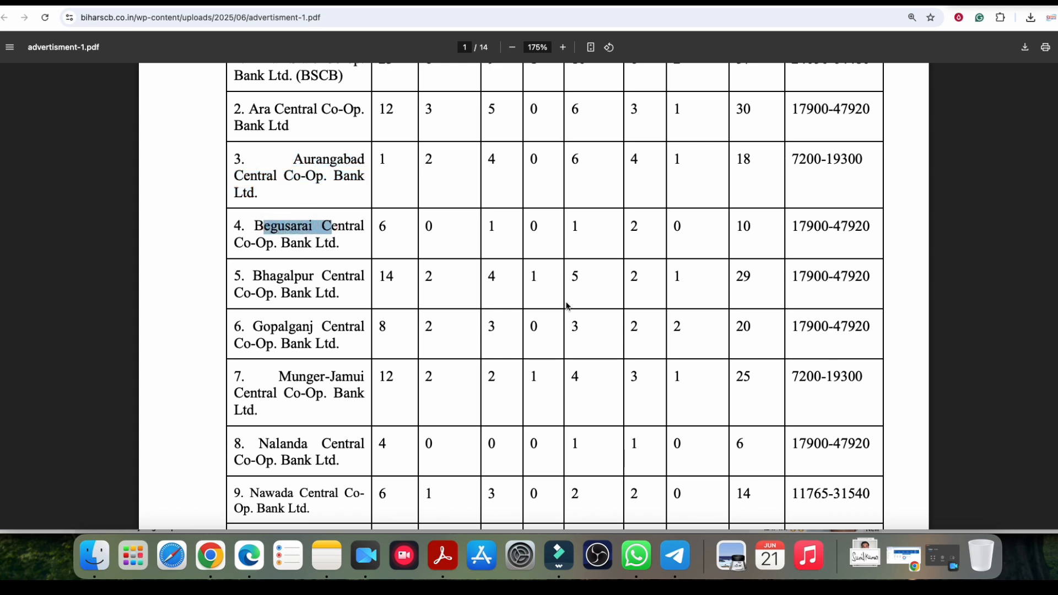
scroll(565, 303, up, 4)
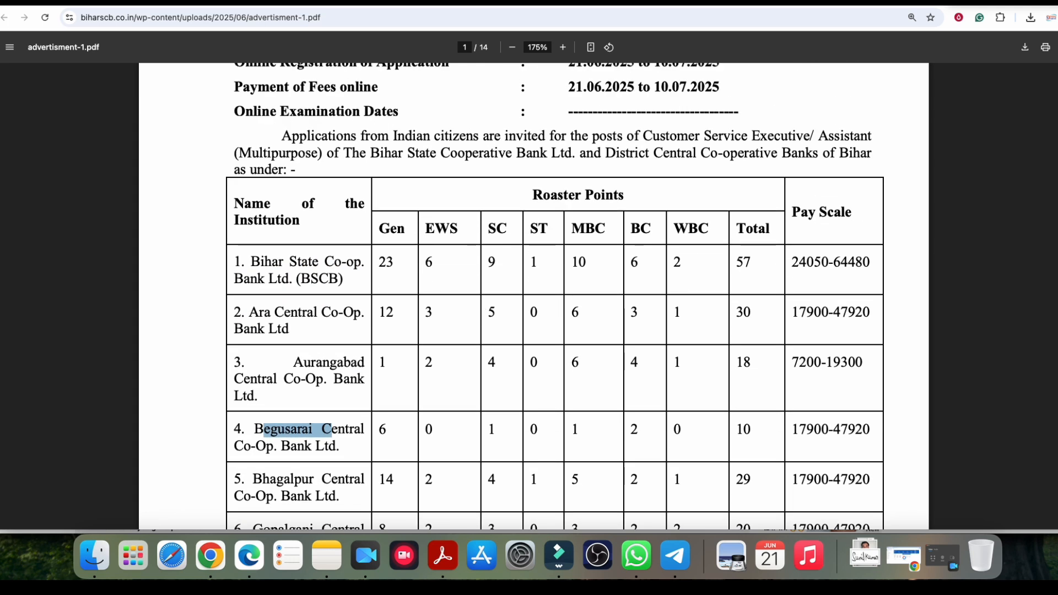
click(342, 2)
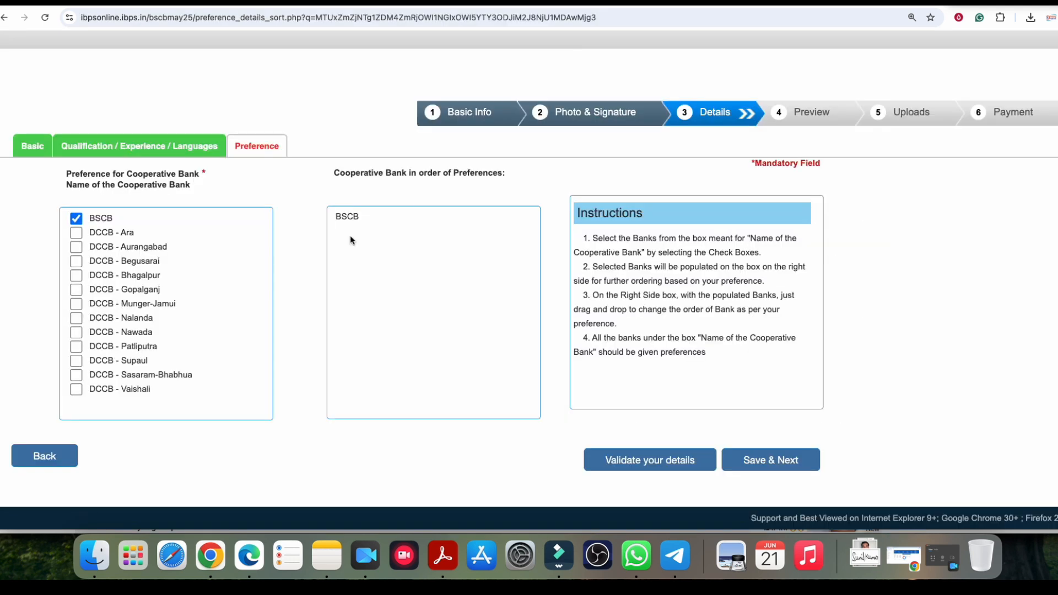
Step: Tick the 12 DCCBs in order: Gopalganj, Begusarai, Aurangabad, Munger-Jamui, Nalanda, Nawada, Bhagalpur, Ara, Patliputra, Supaul, Sasaram-Bhabhua, Vaishali
click(78, 289)
click(76, 262)
click(77, 247)
click(77, 304)
click(76, 319)
click(77, 332)
click(76, 275)
click(77, 232)
click(76, 348)
click(76, 361)
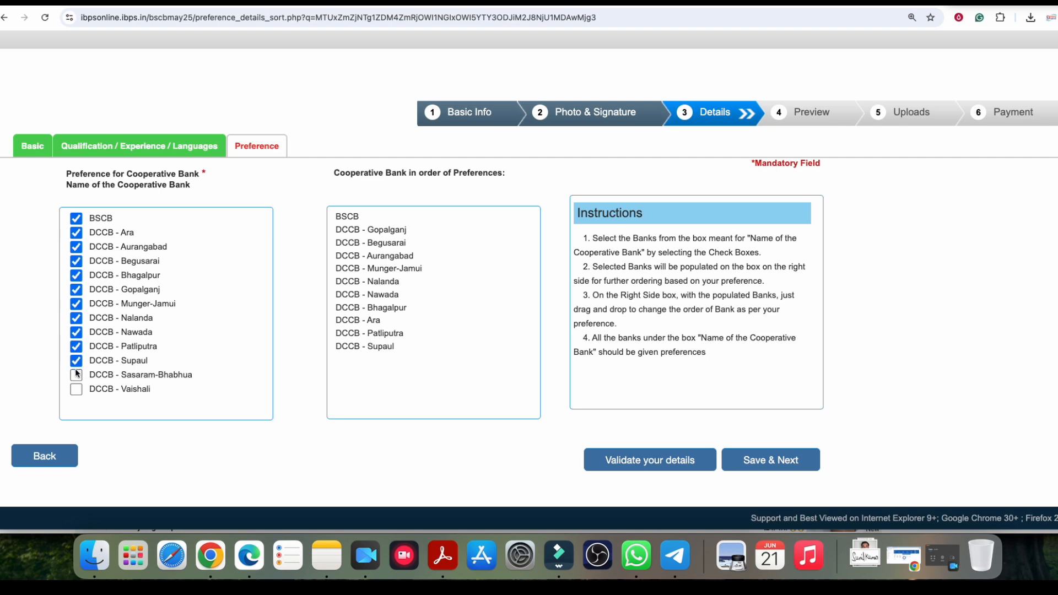
click(76, 375)
click(76, 390)
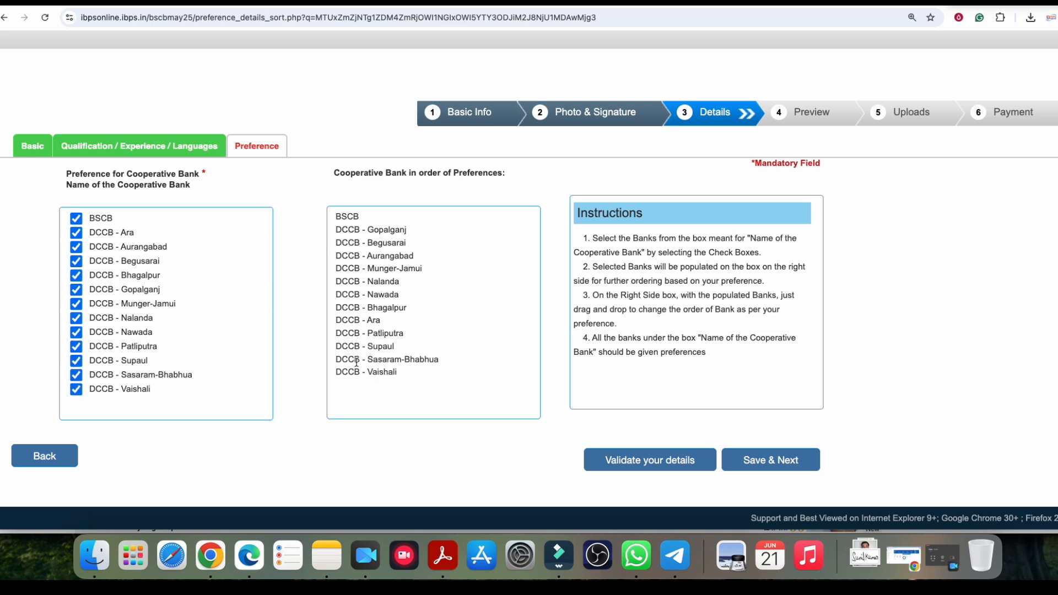
Step: Validate the bank preferences, dismiss the success alert, and save them
click(667, 453)
key(Return)
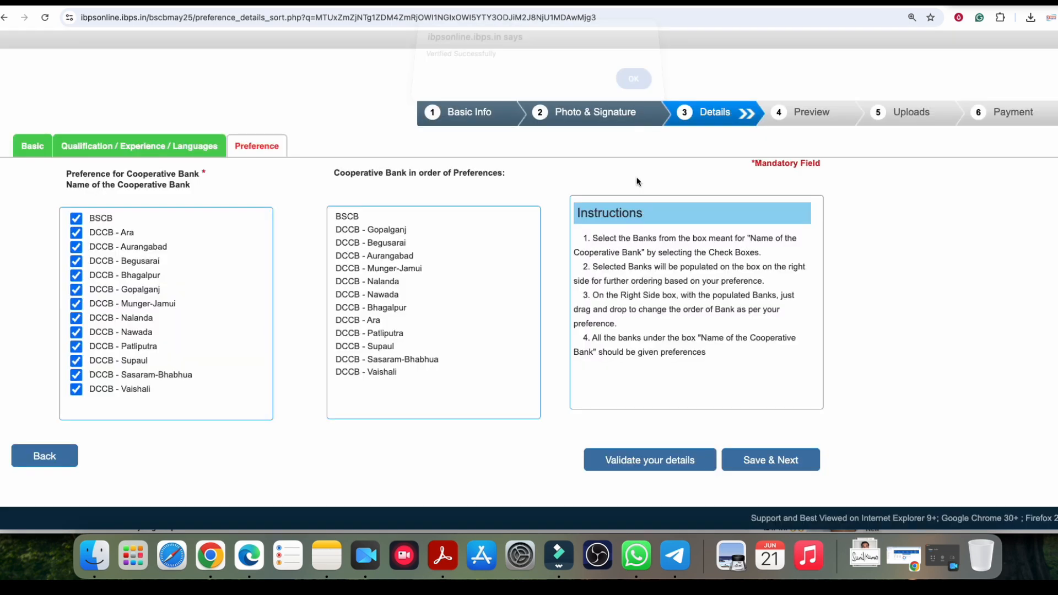
click(783, 459)
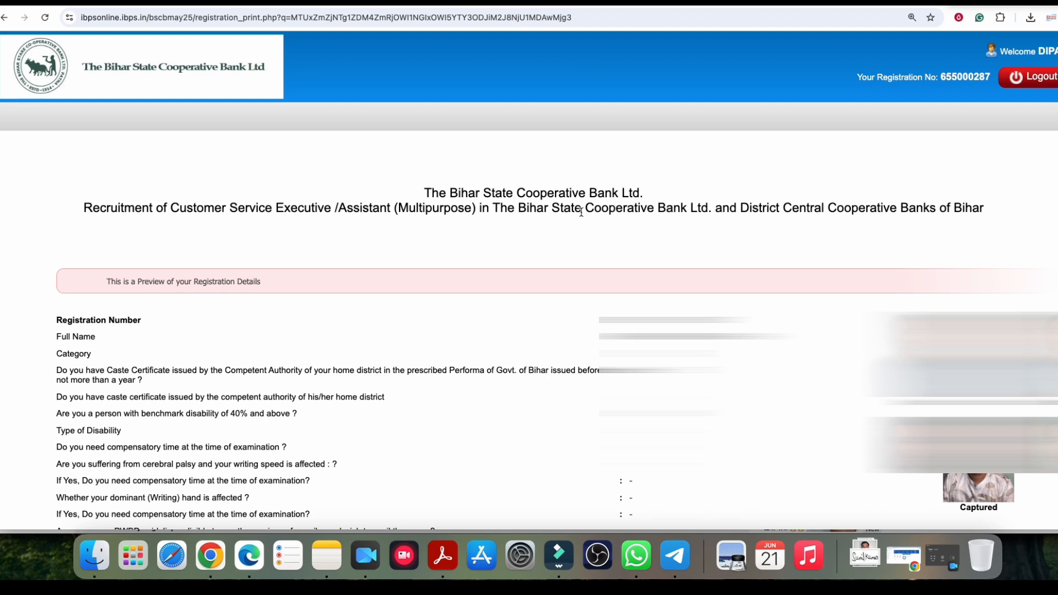
Step: Agree to the preview's declaration and confirm Complete Registration through both prompts
scroll(529, 242, down, 20)
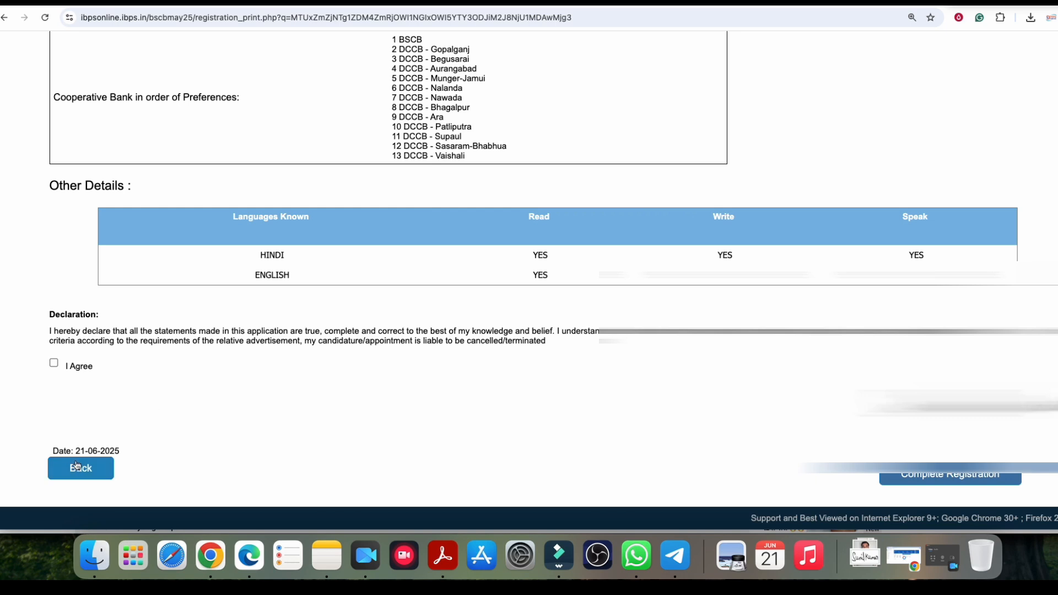
click(54, 363)
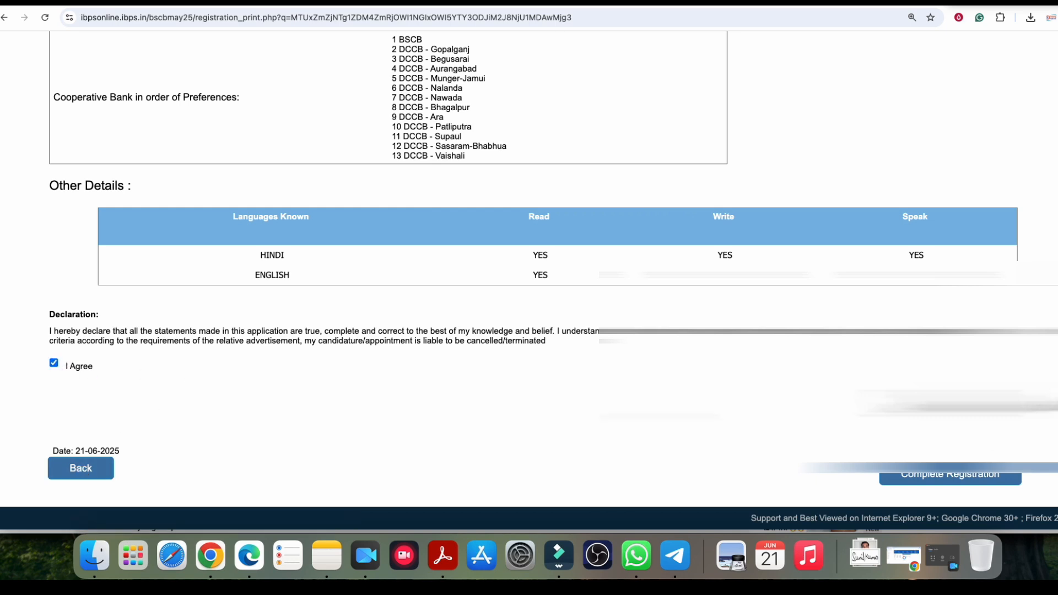
click(964, 484)
click(631, 124)
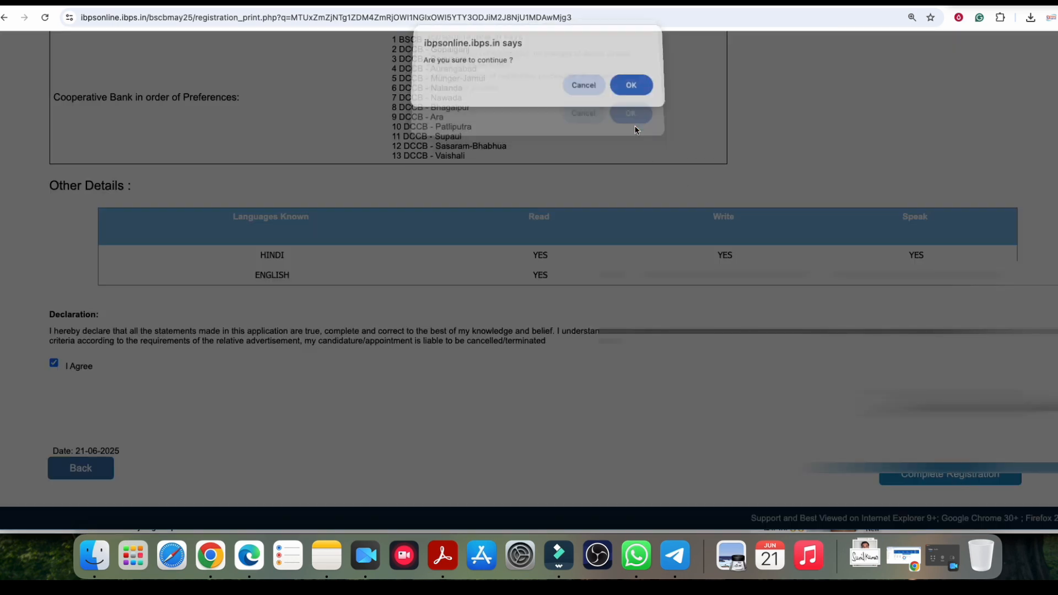
click(630, 89)
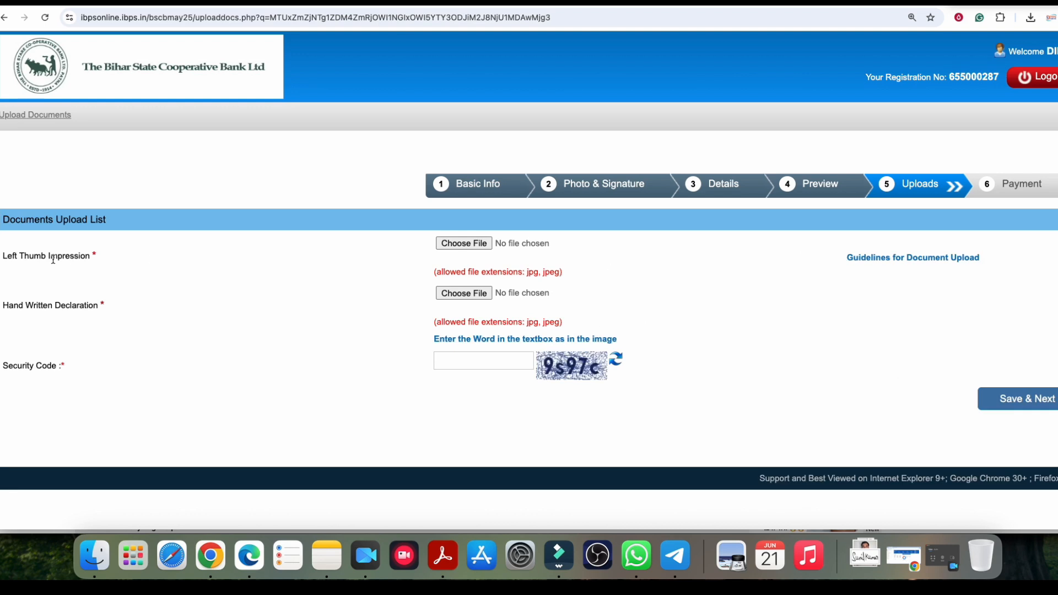
Step: Point out the Left Thumb Impression and Hand Written Declaration upload requirements
drag(20, 255, 66, 256)
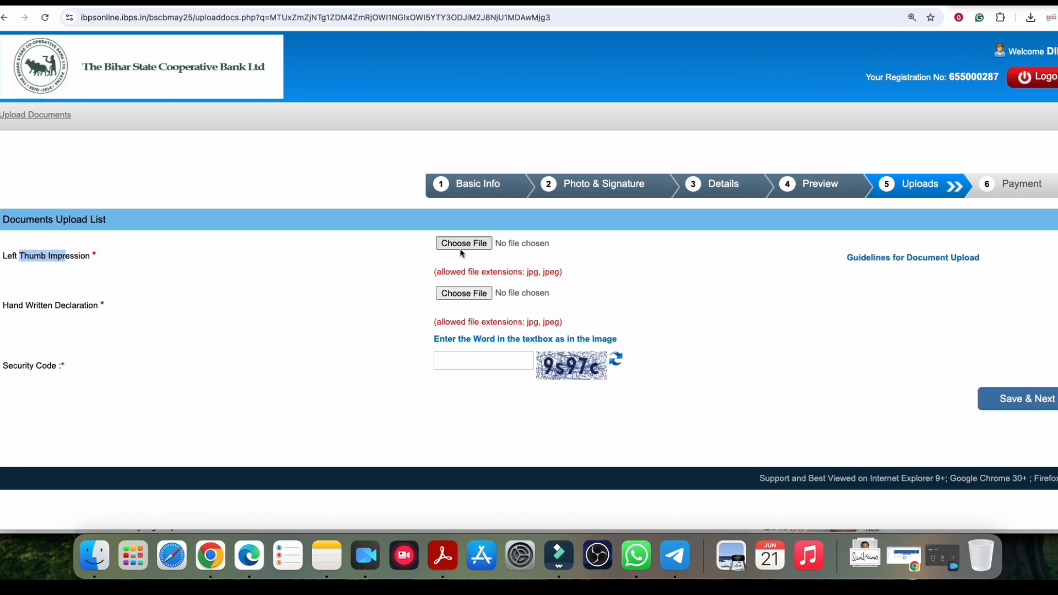
drag(26, 310, 62, 309)
click(62, 309)
Step: Scroll the advertisement PDF to find the handwritten declaration instructions
click(763, 3)
scroll(672, 213, down, 20)
scroll(672, 213, down, 20)
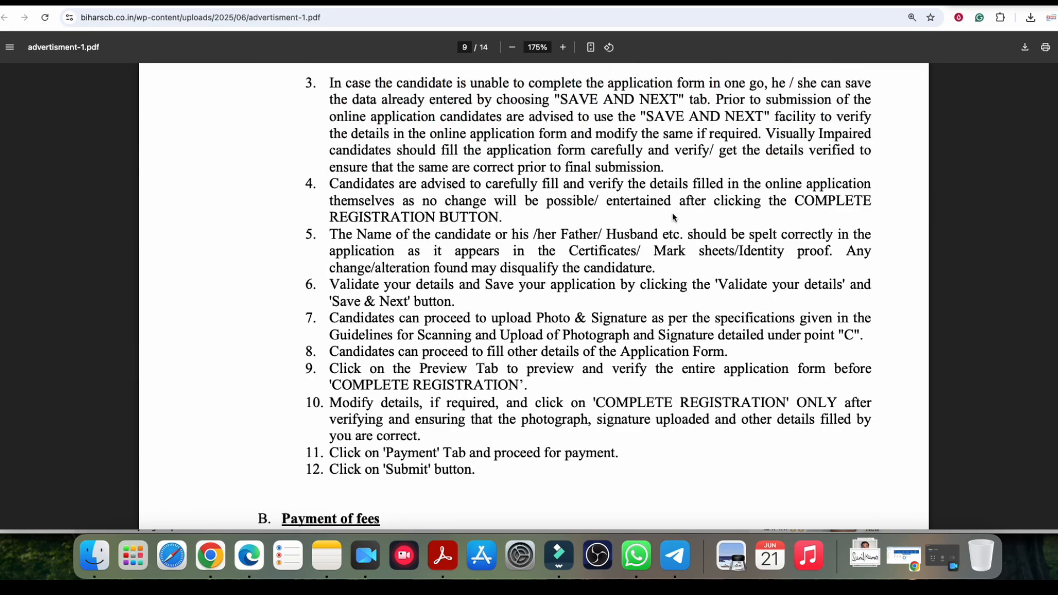
scroll(646, 226, down, 15)
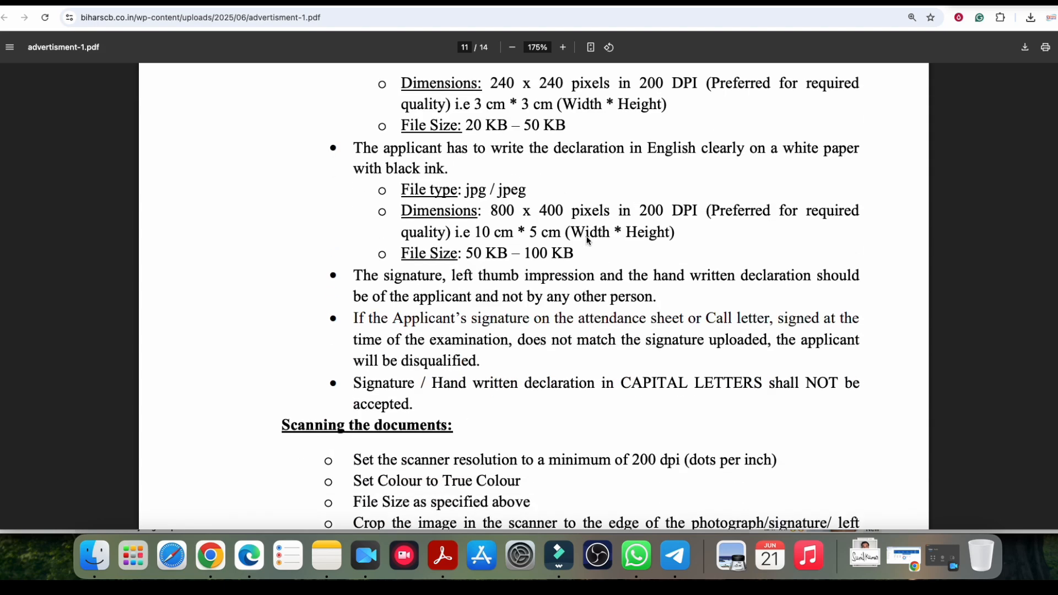
scroll(587, 237, up, 8)
scroll(587, 238, up, 15)
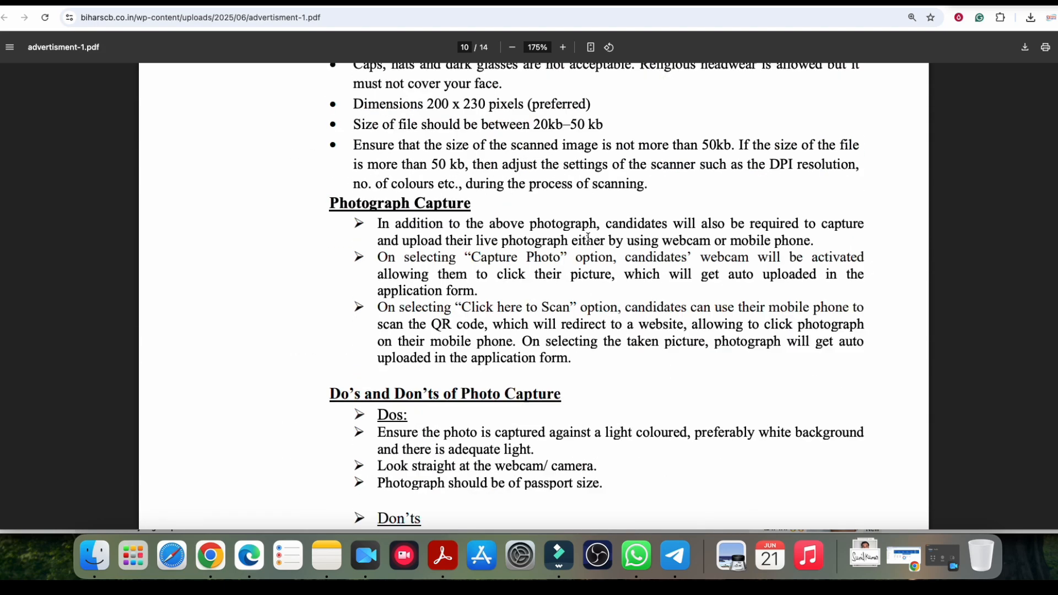
scroll(588, 241, up, 20)
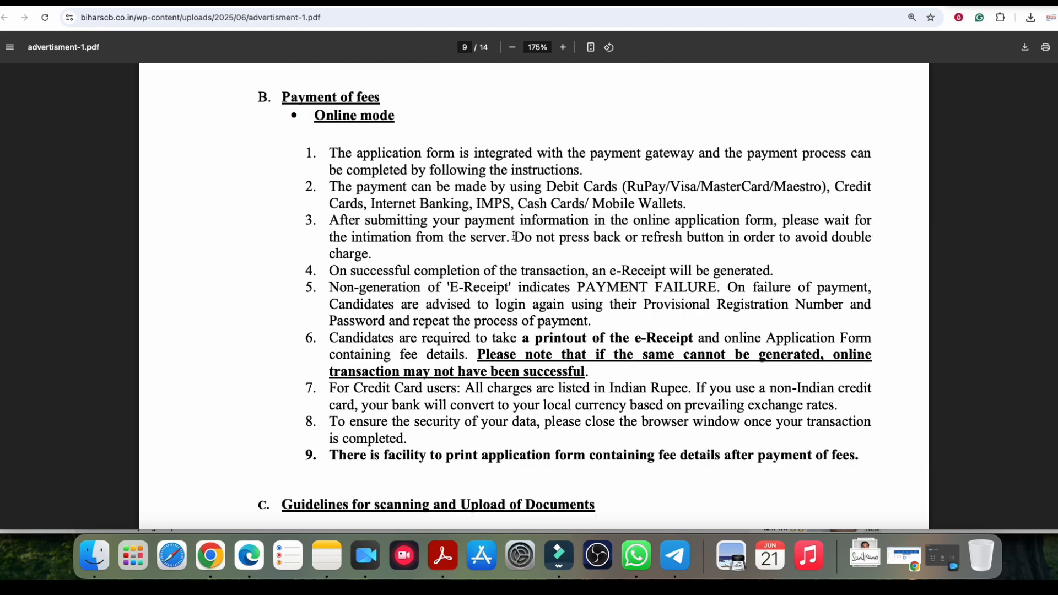
scroll(580, 236, up, 5)
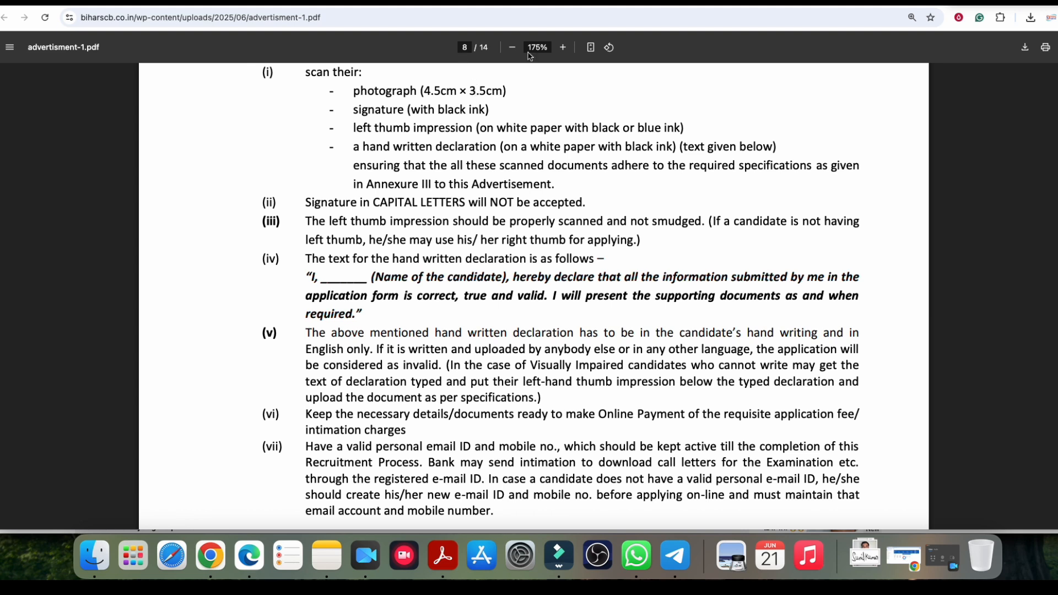
Step: Zoom the PDF in and highlight the handwritten declaration text and its name blank
click(563, 48)
click(563, 48)
scroll(263, 377, down, 1)
drag(239, 343, 301, 393)
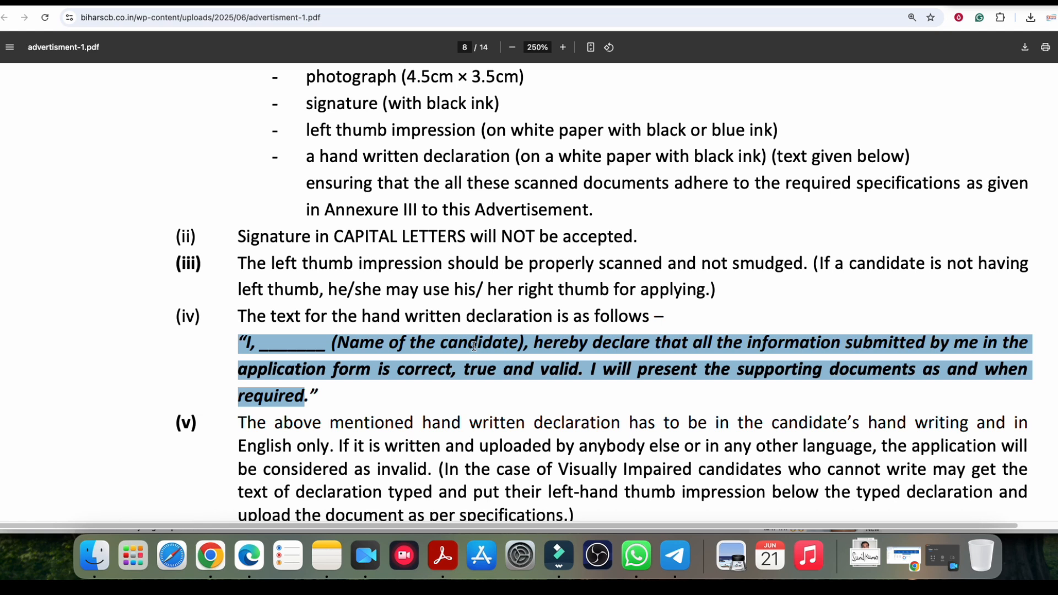
click(322, 348)
drag(267, 345, 331, 345)
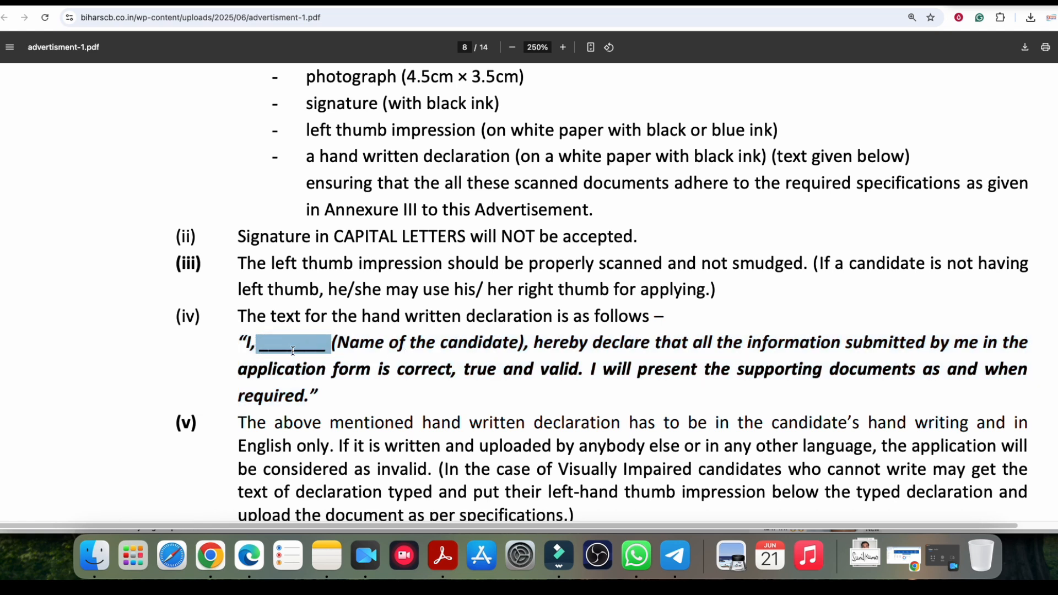
drag(317, 392, 251, 342)
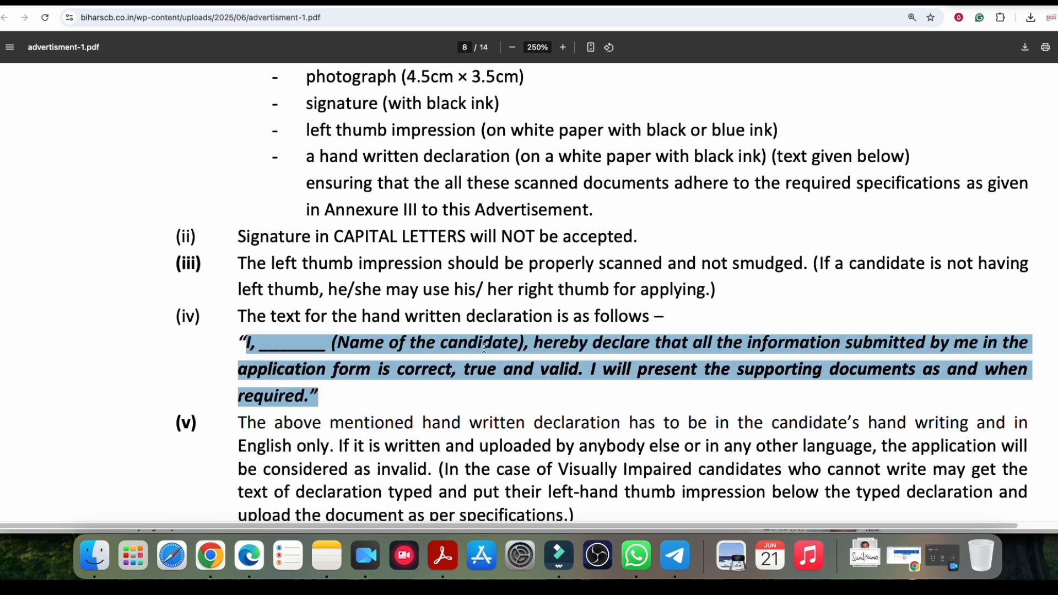
click(627, 4)
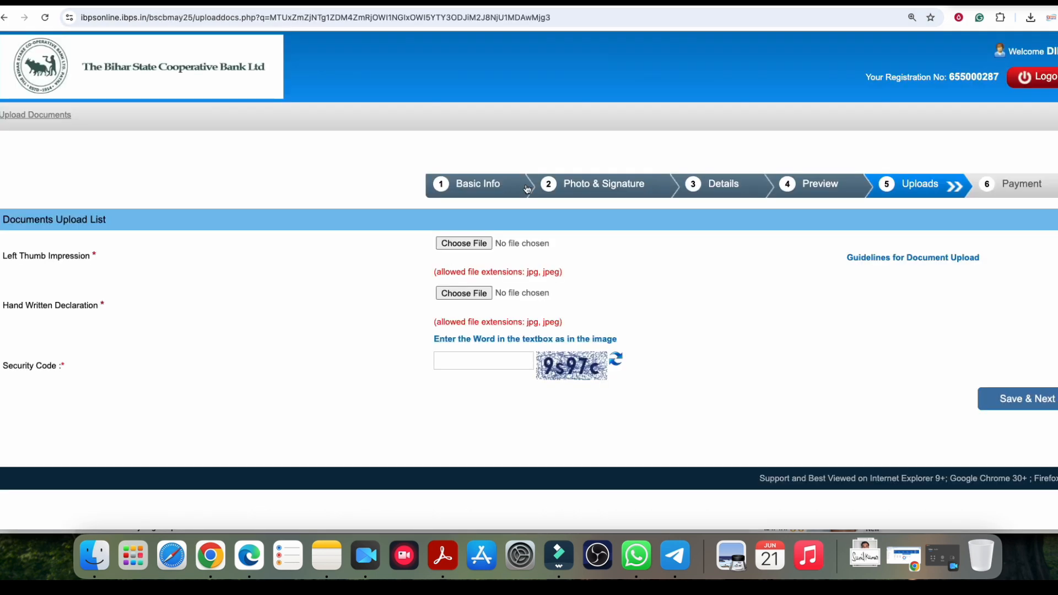
mouse_move(42, 257)
mouse_down()
mouse_move(69, 258)
mouse_move(50, 259)
mouse_up()
click(910, 260)
scroll(548, 149, down, 15)
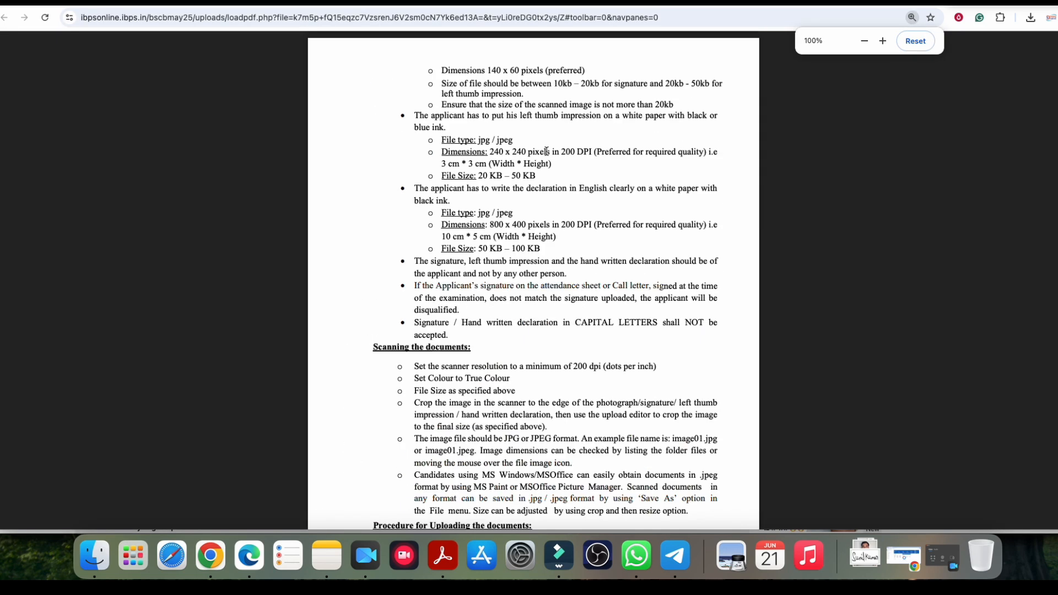
scroll(482, 205, down, 7)
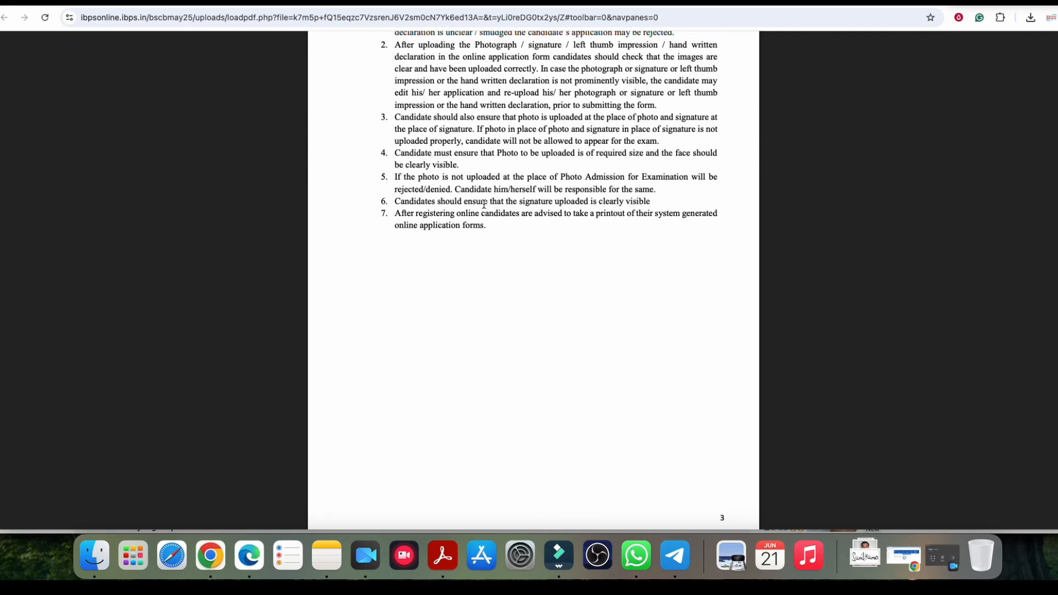
scroll(484, 205, up, 15)
scroll(536, 204, down, 3)
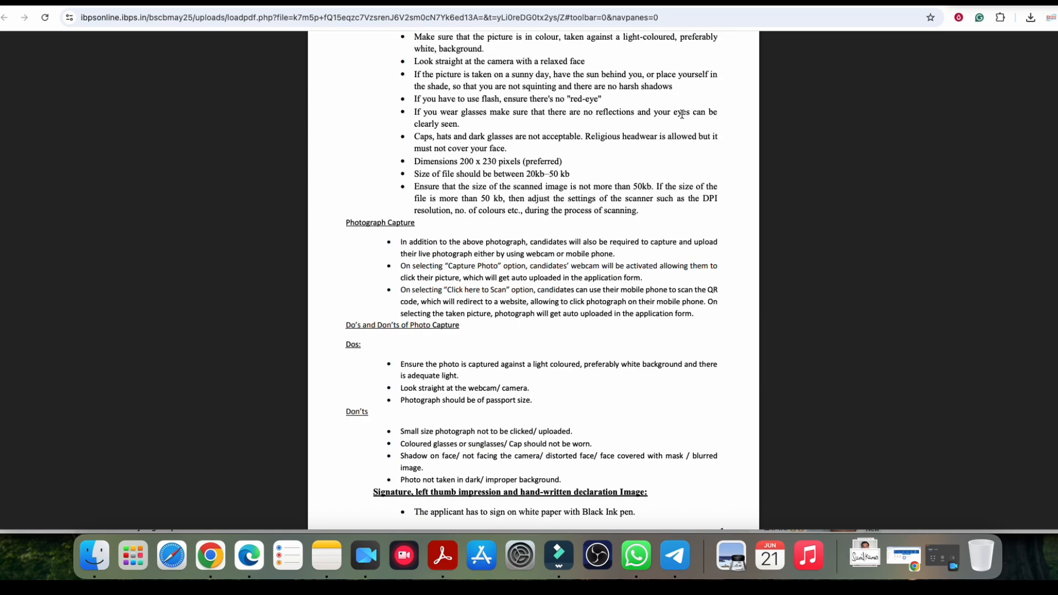
key(super+w)
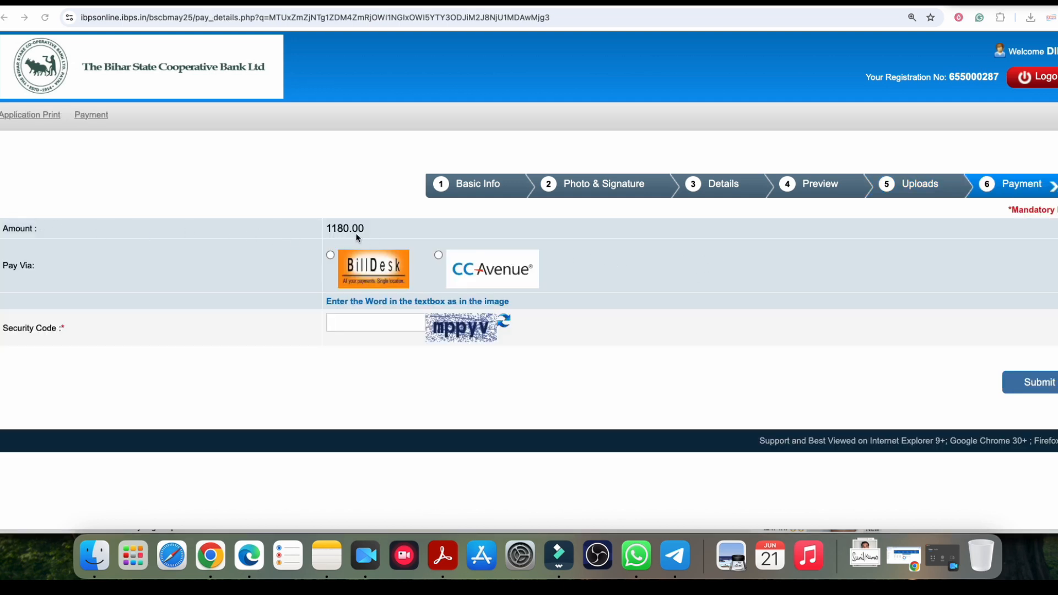
Step: Enter the captcha in Security Code and choose BillDesk as the payment gateway
click(342, 323)
text(mppyv)
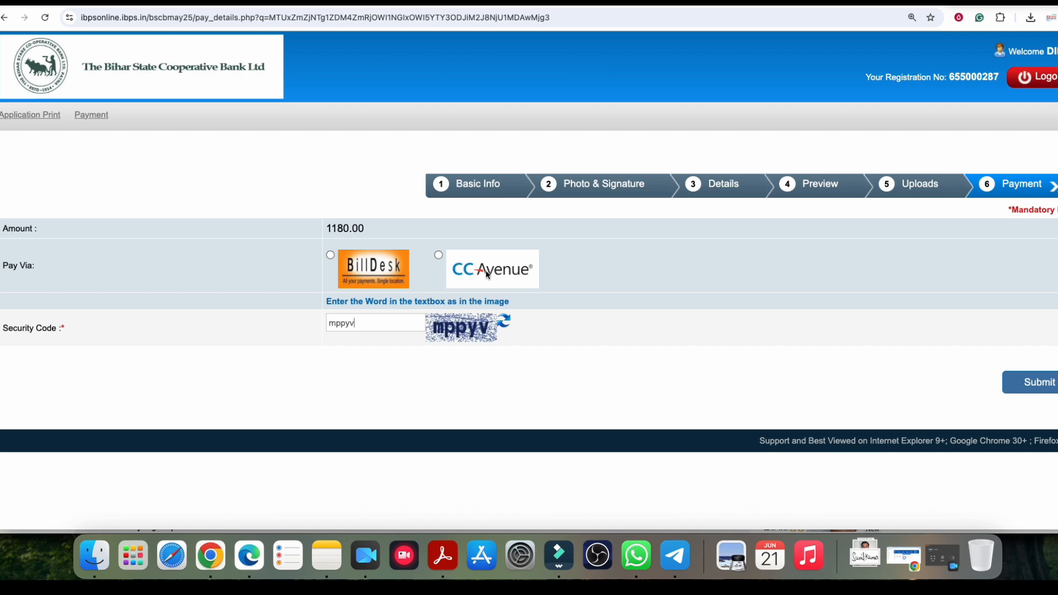
click(330, 255)
Step: Submit the ₹1180.00 fee form, then view BillDesk's Internet Banking, QR and UPI options
click(1029, 385)
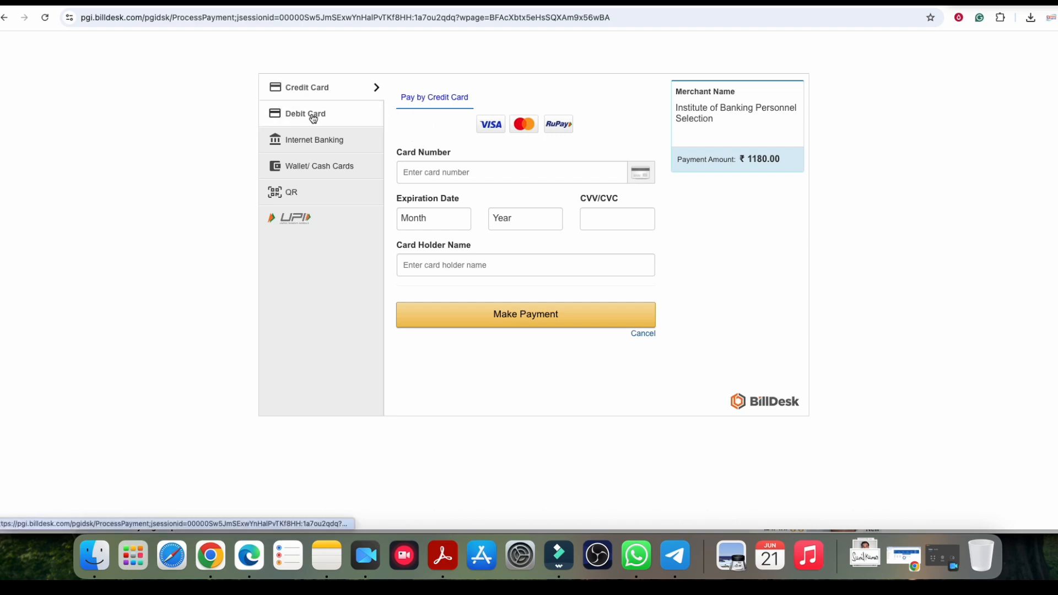
click(315, 143)
click(292, 192)
click(308, 219)
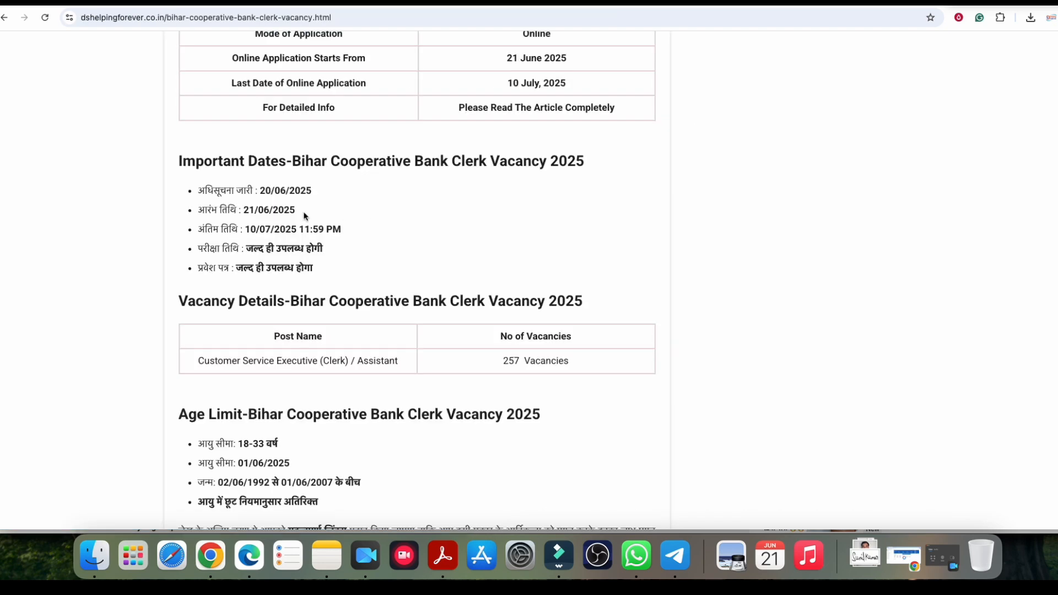
Step: Highlight the last date 10/07/2025 and the Rs.1000 general and Rs.800 reserved fees
scroll(271, 197, down, 1)
drag(247, 227, 295, 226)
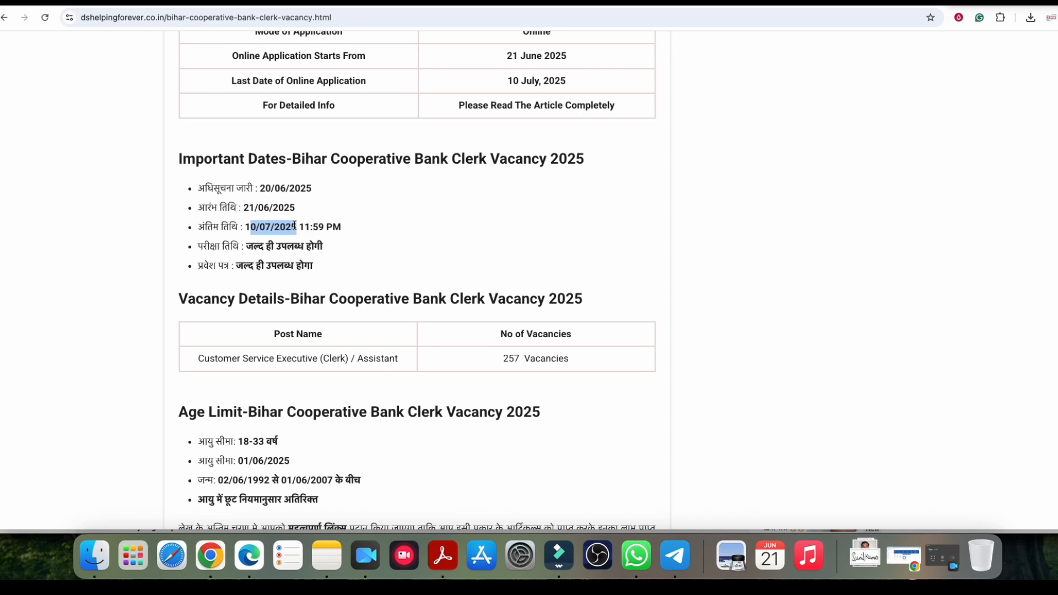
scroll(451, 239, down, 5)
scroll(386, 263, down, 3)
scroll(345, 224, down, 7)
drag(215, 238, 317, 238)
click(311, 239)
click(318, 238)
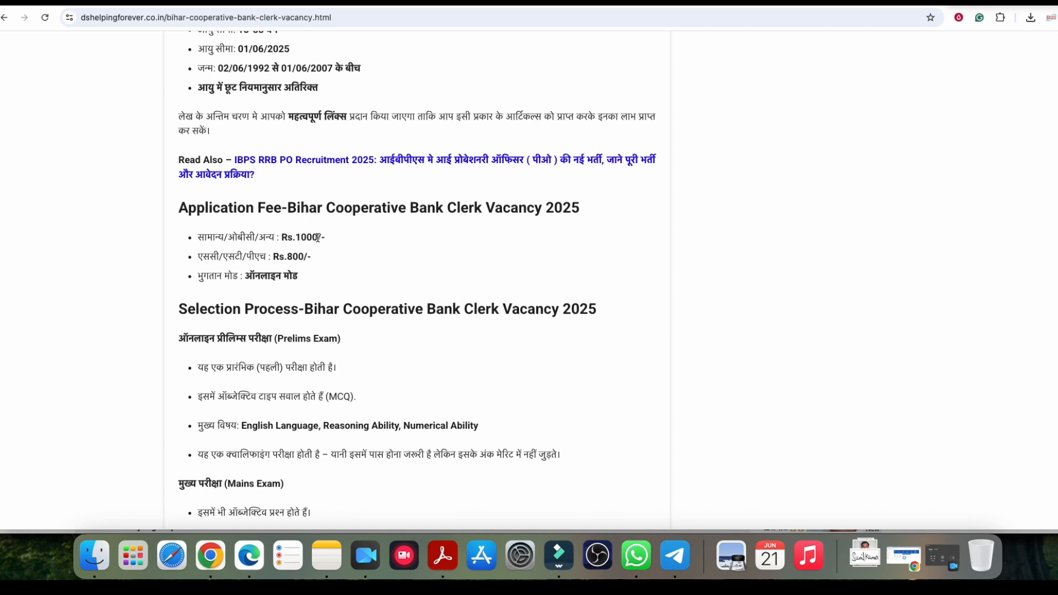
drag(318, 238, 294, 238)
click(298, 239)
drag(280, 256, 299, 256)
click(300, 256)
Step: Scroll through the article and back up to its title and table of contents
scroll(342, 256, up, 10)
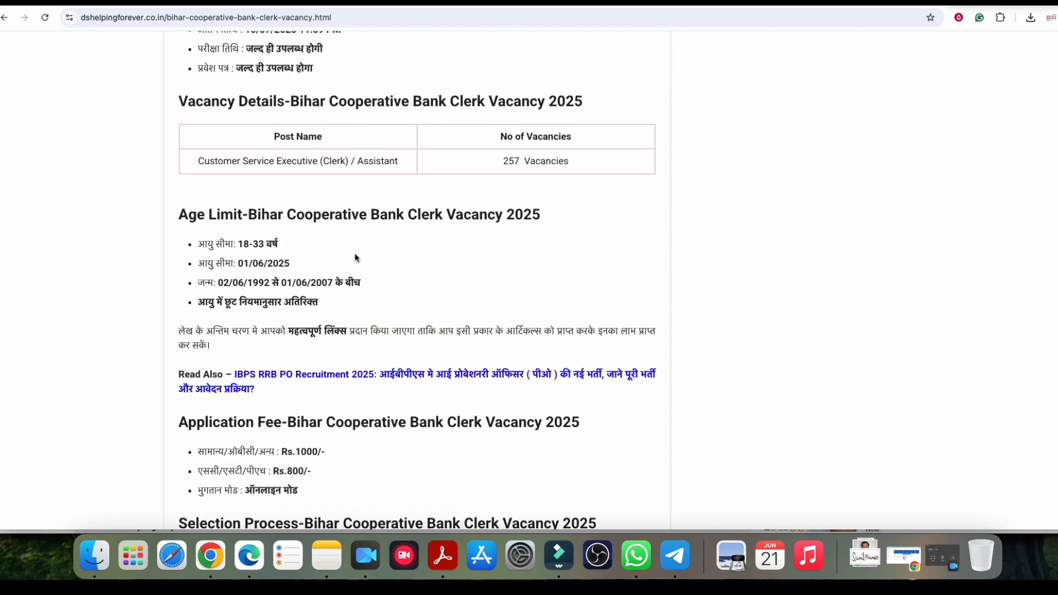
scroll(374, 260, up, 3)
scroll(392, 270, down, 12)
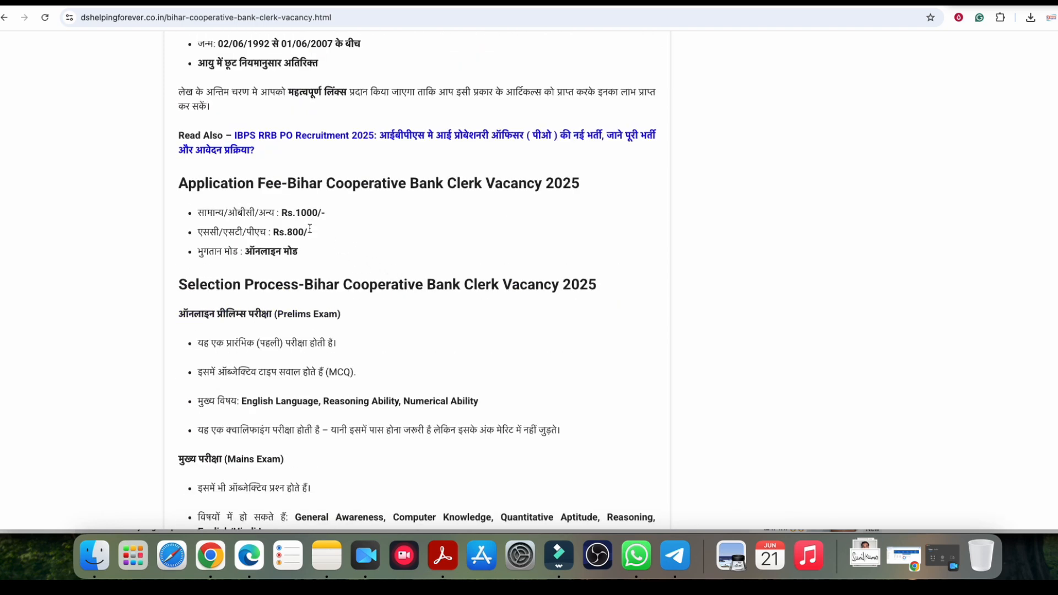
scroll(428, 277, down, 3)
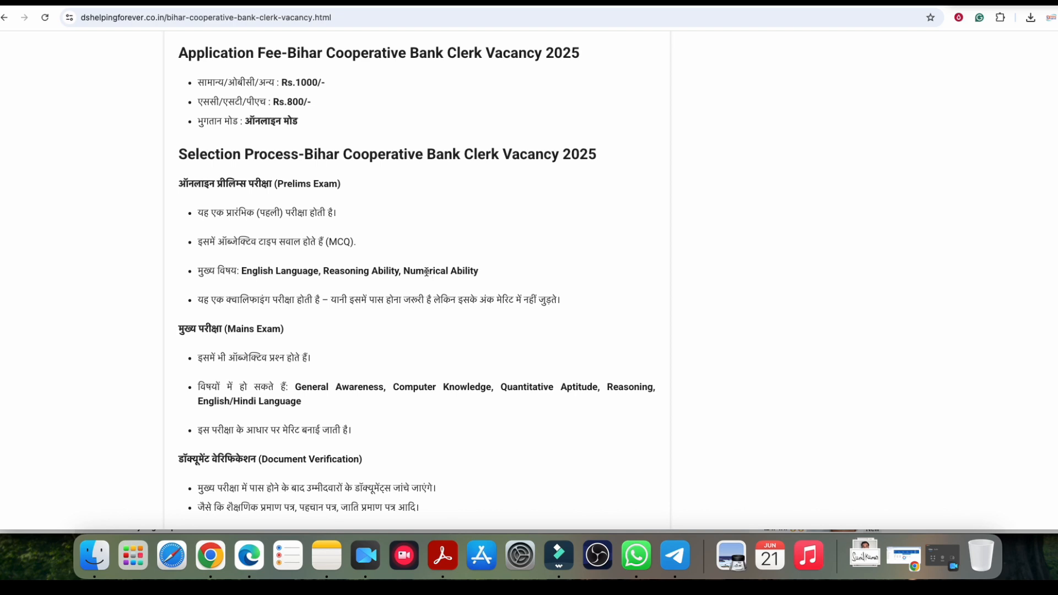
scroll(402, 246, down, 10)
scroll(468, 281, down, 15)
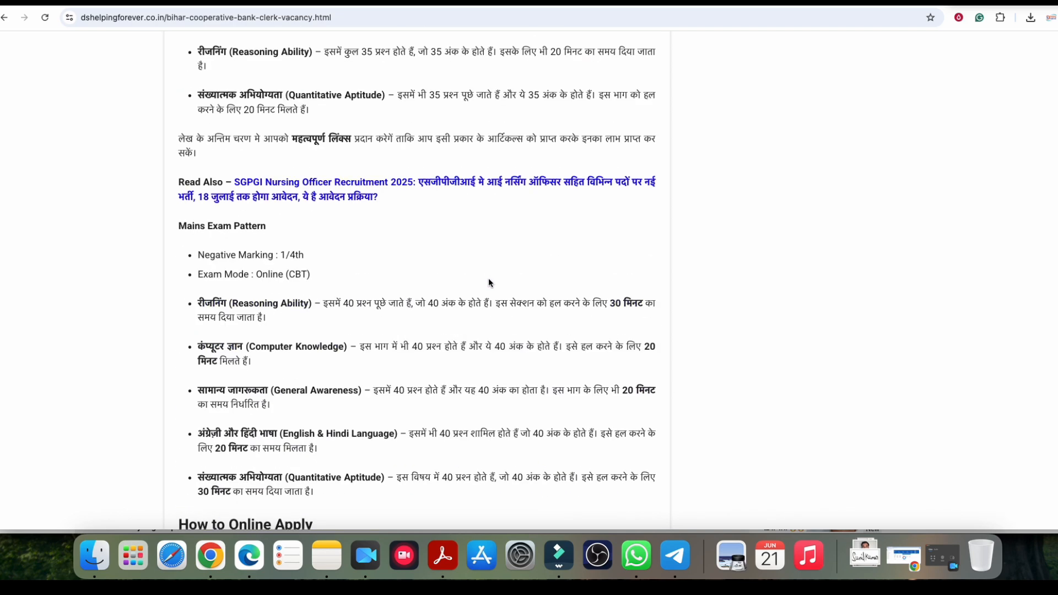
scroll(490, 283, down, 20)
scroll(494, 286, up, 20)
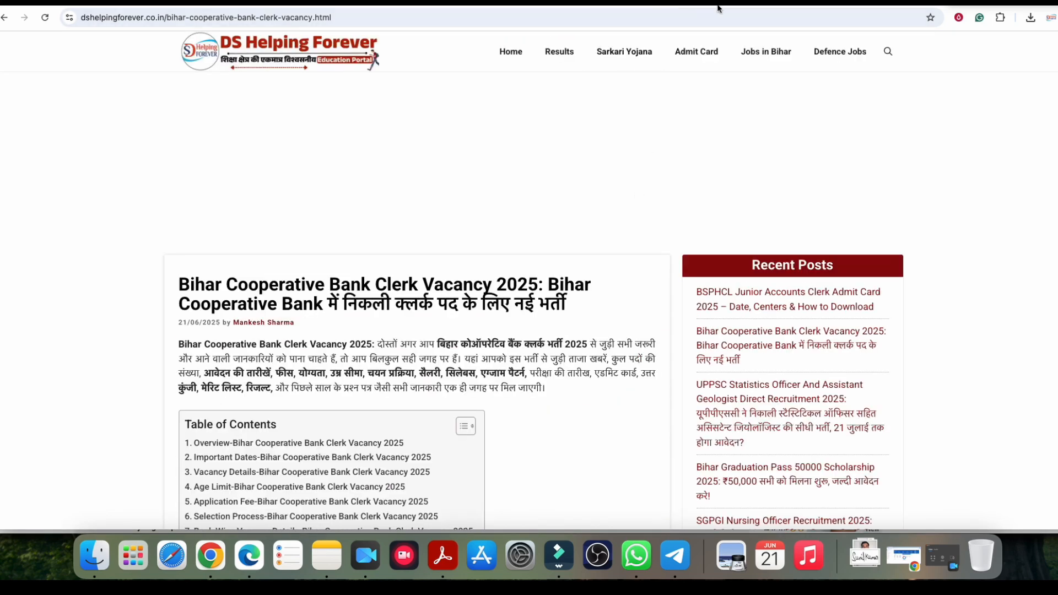